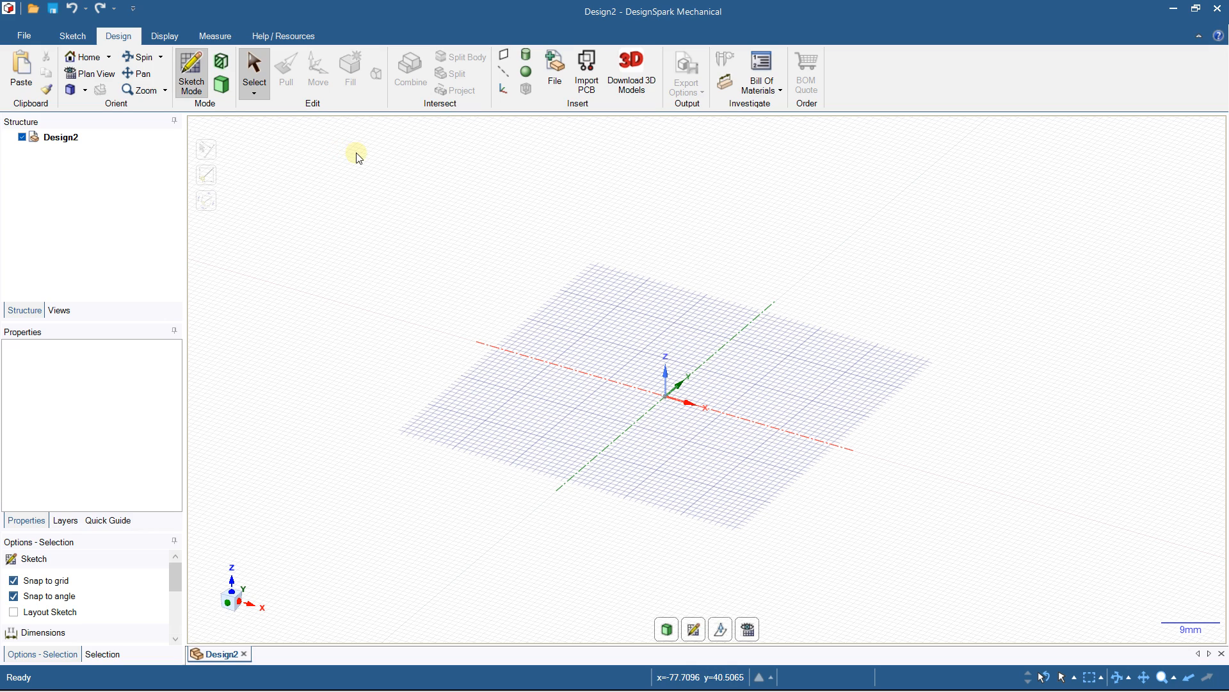
# Step: Enter sketch mode and orient the view straight down onto the XY sketch plane
pyautogui.keyDown('shift'); pyautogui.moveTo(650, 367); pyautogui.dragTo(643, 320, button='middle'); pyautogui.keyUp('shift')
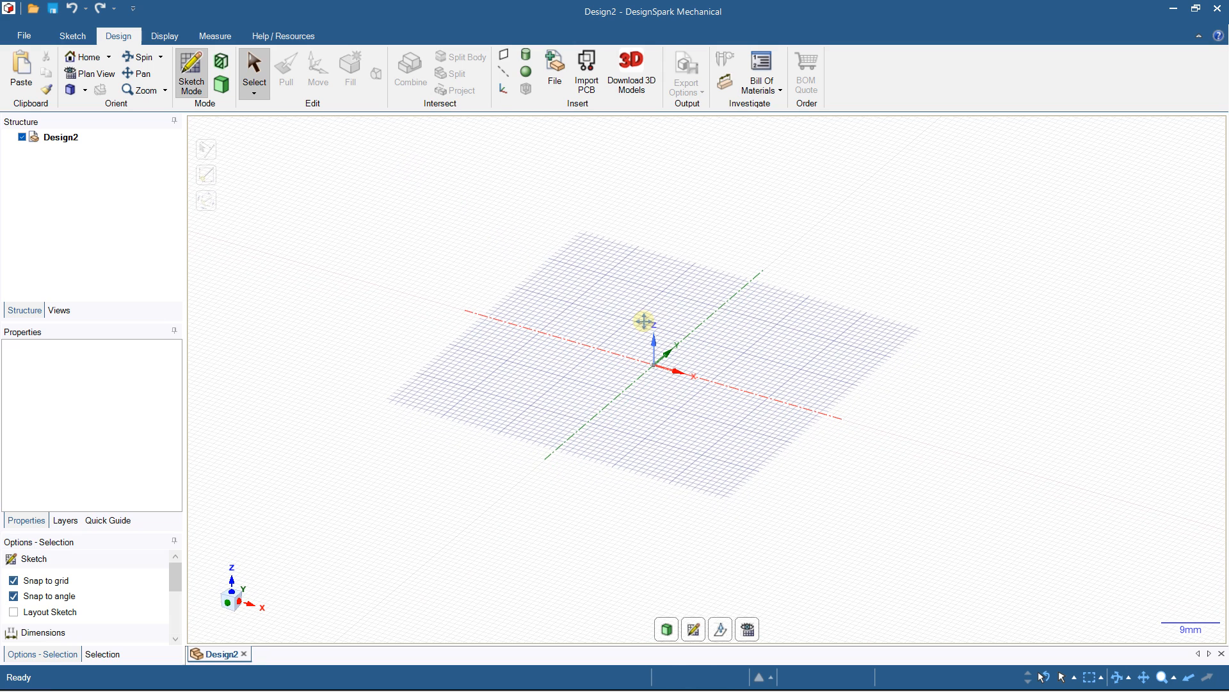
pyautogui.scroll(2, 645, 323)
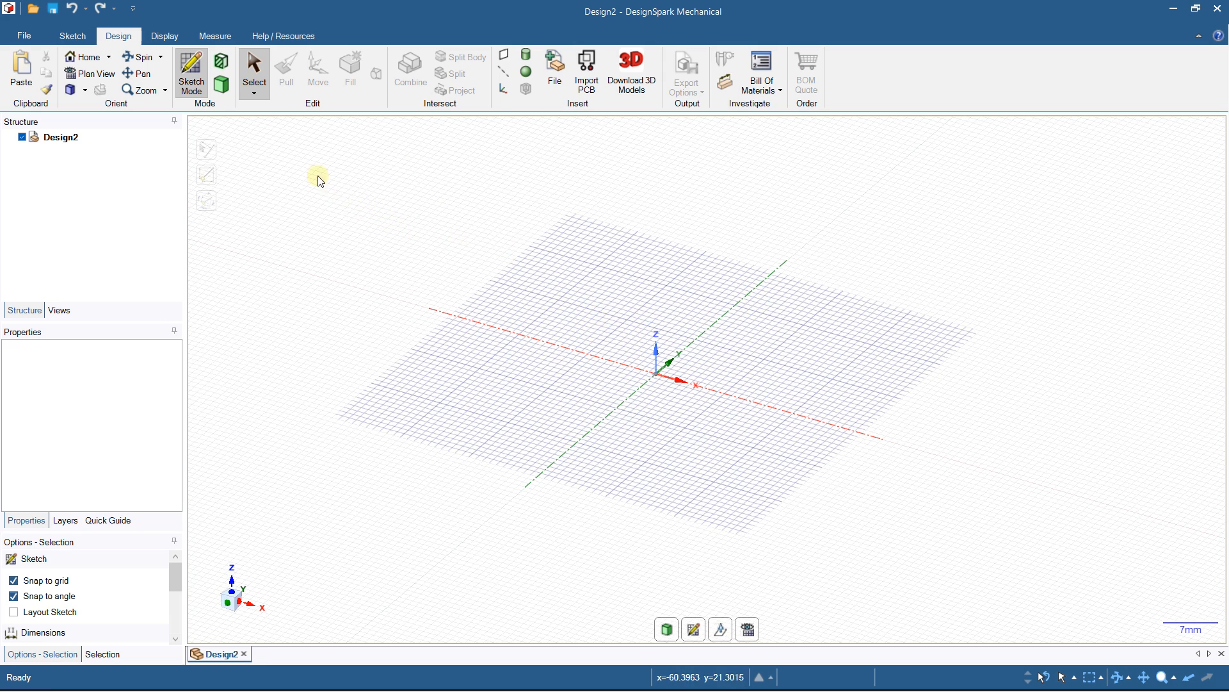
pyautogui.click(191, 78)
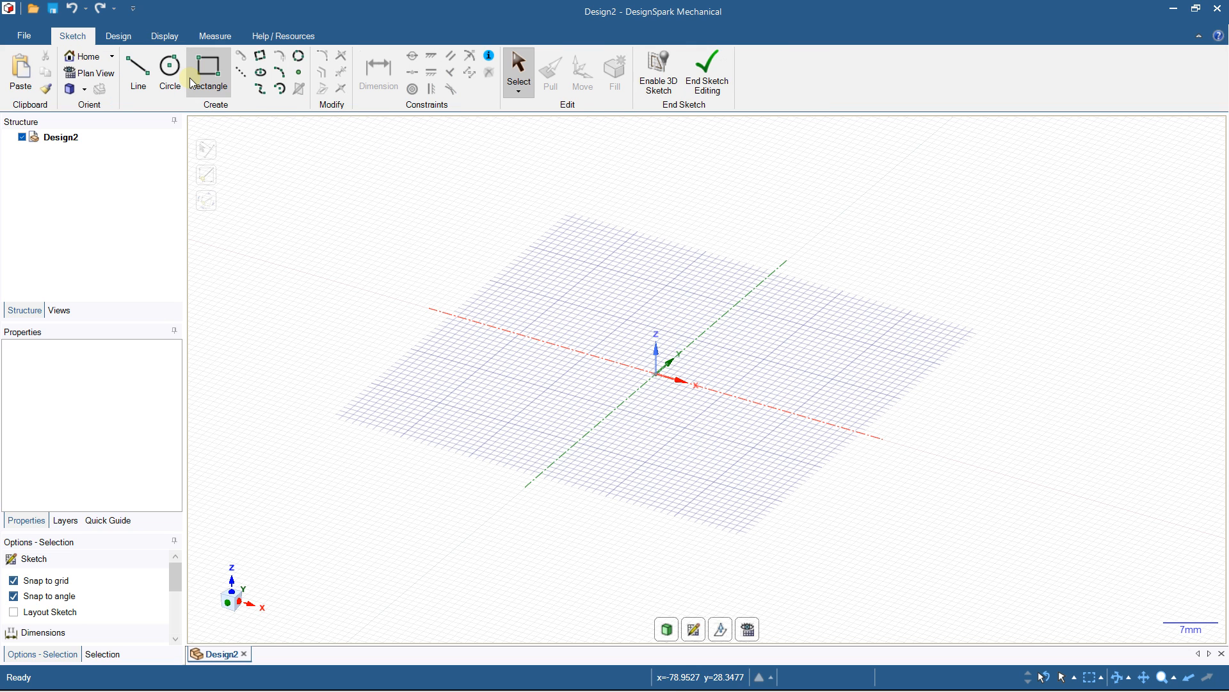
pyautogui.moveTo(448, 340); pyautogui.dragTo(456, 384, button='middle')
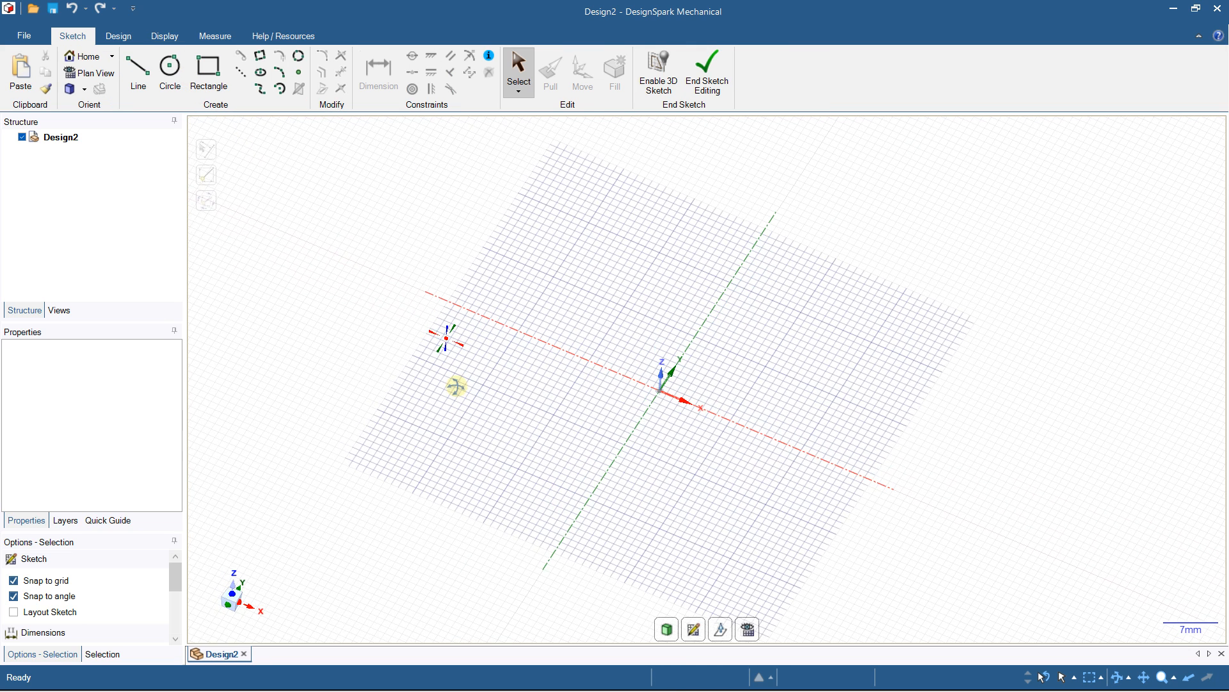
pyautogui.click(661, 379)
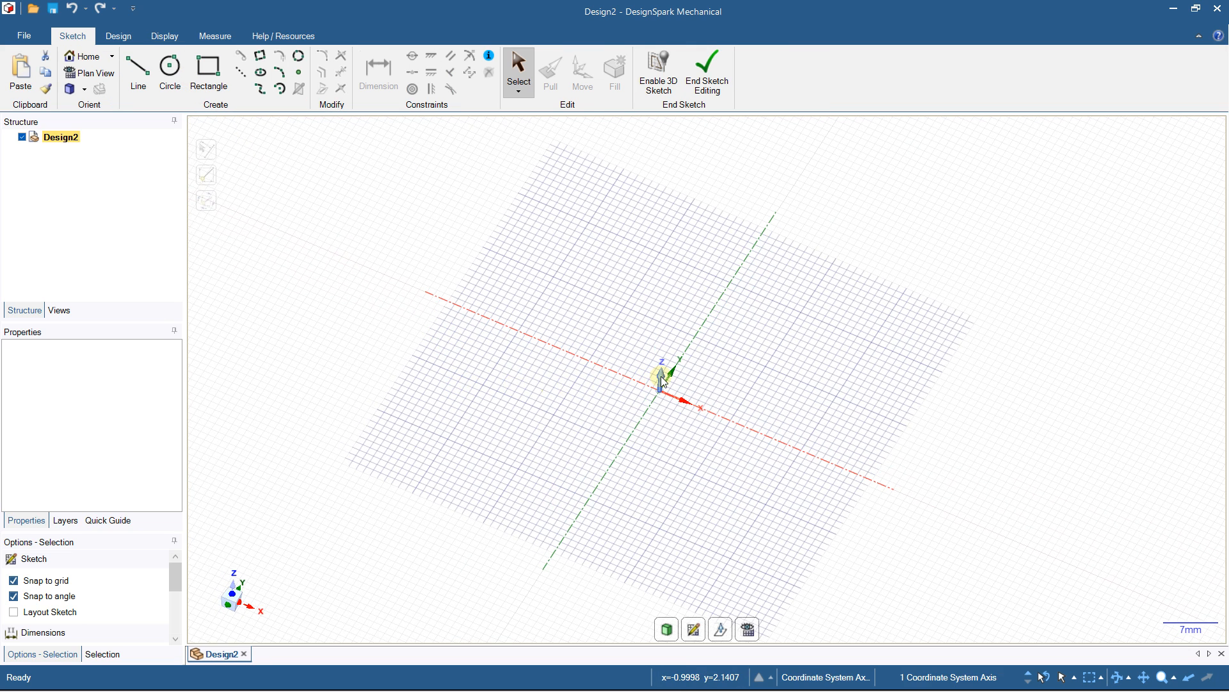
pyautogui.click(231, 599)
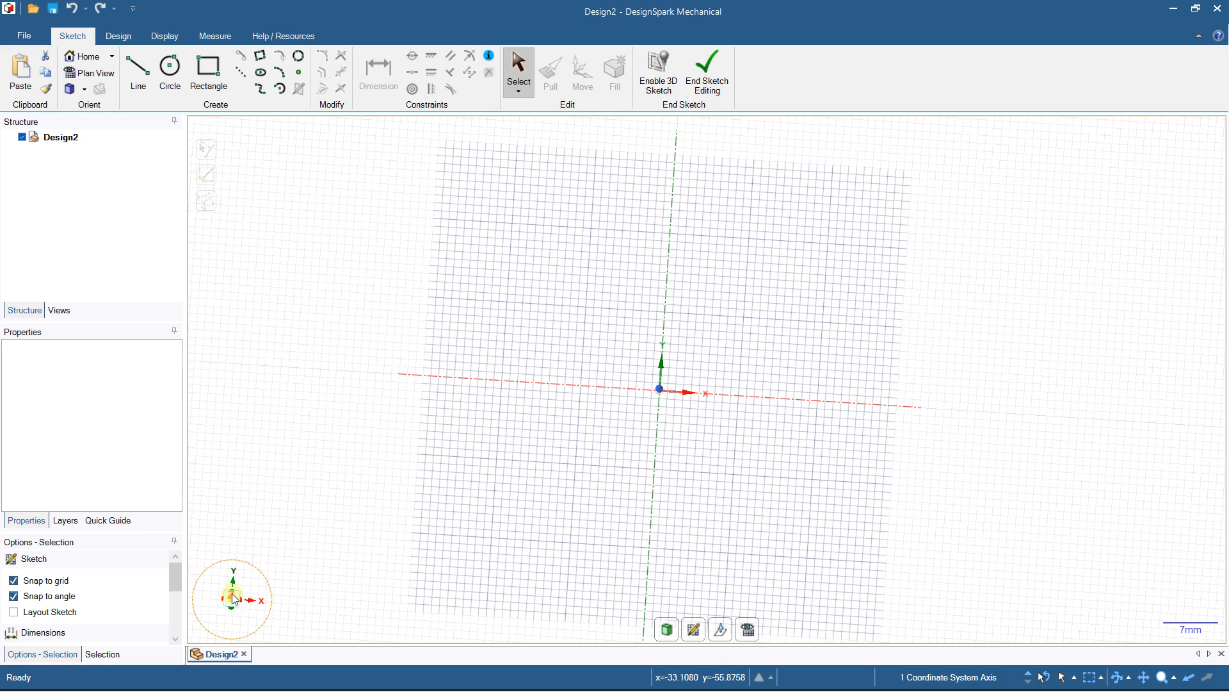
# Step: Draw a 60 mm by 40 mm rectangle defined from its center, with the center at the origin
pyautogui.click(209, 72)
pyautogui.click(51, 580)
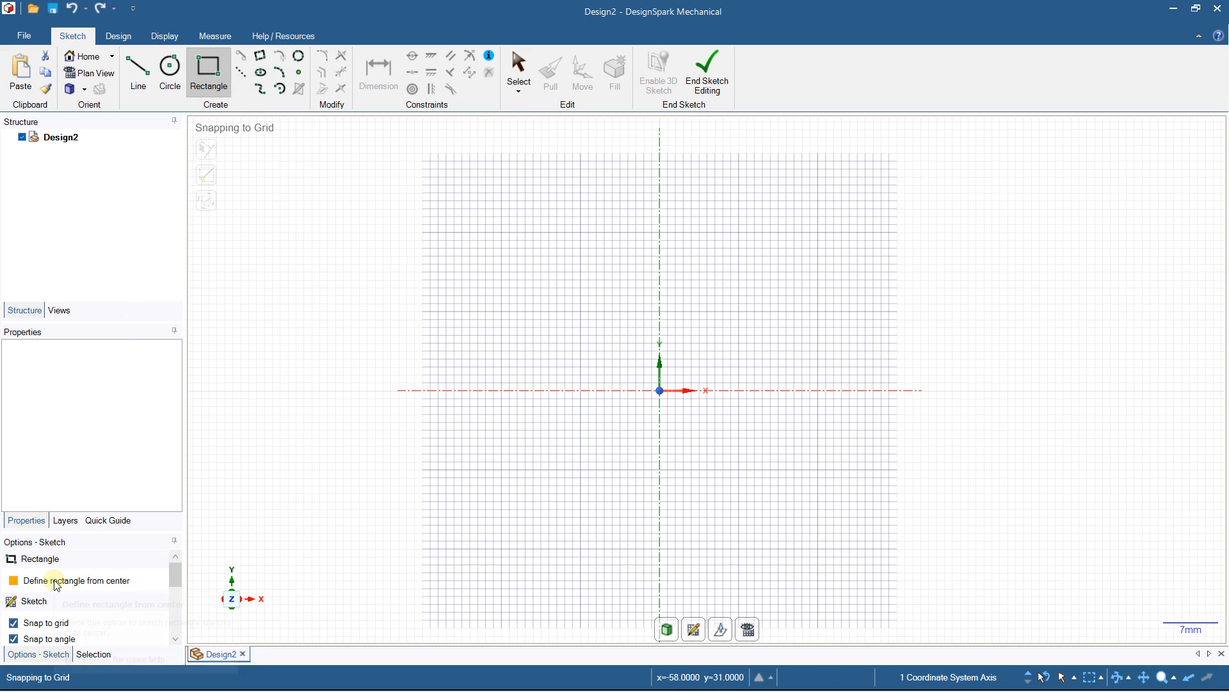
pyautogui.click(659, 390)
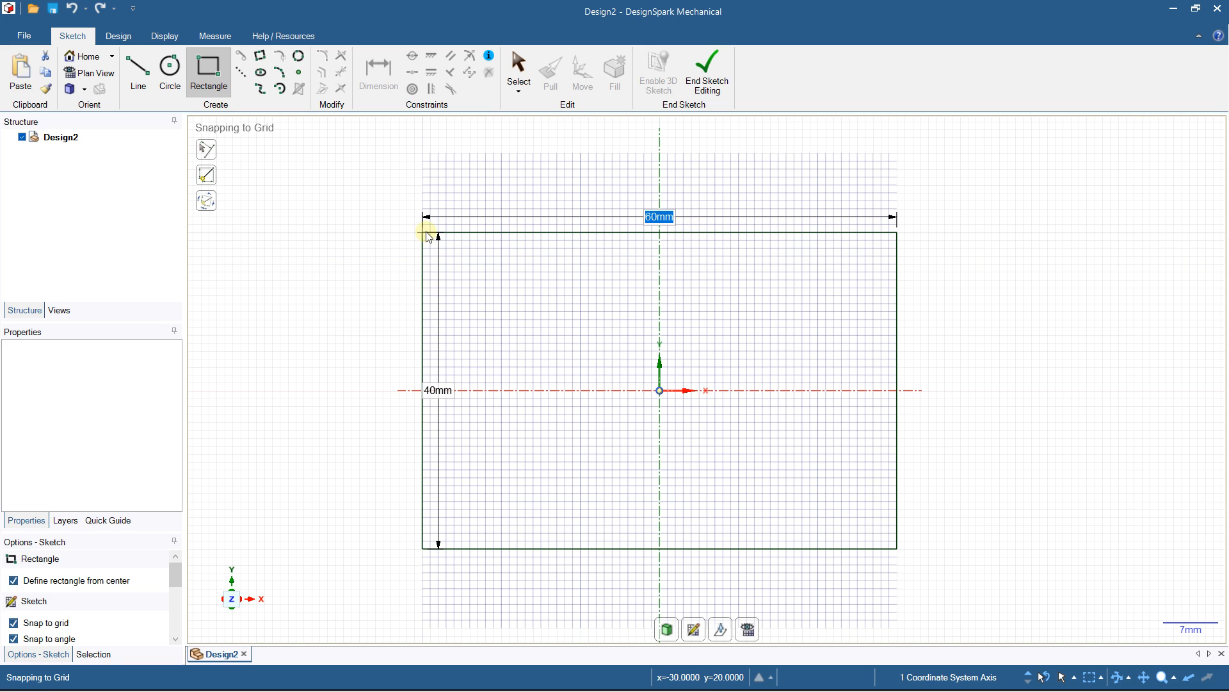
pyautogui.click(425, 232)
pyautogui.keyDown('shift'); pyautogui.moveTo(560, 335); pyautogui.dragTo(540, 288, button='middle'); pyautogui.keyUp('shift')
pyautogui.scroll(-1, 540, 289)
pyautogui.scroll(1, 540, 288)
pyautogui.scroll(-1, 539, 290)
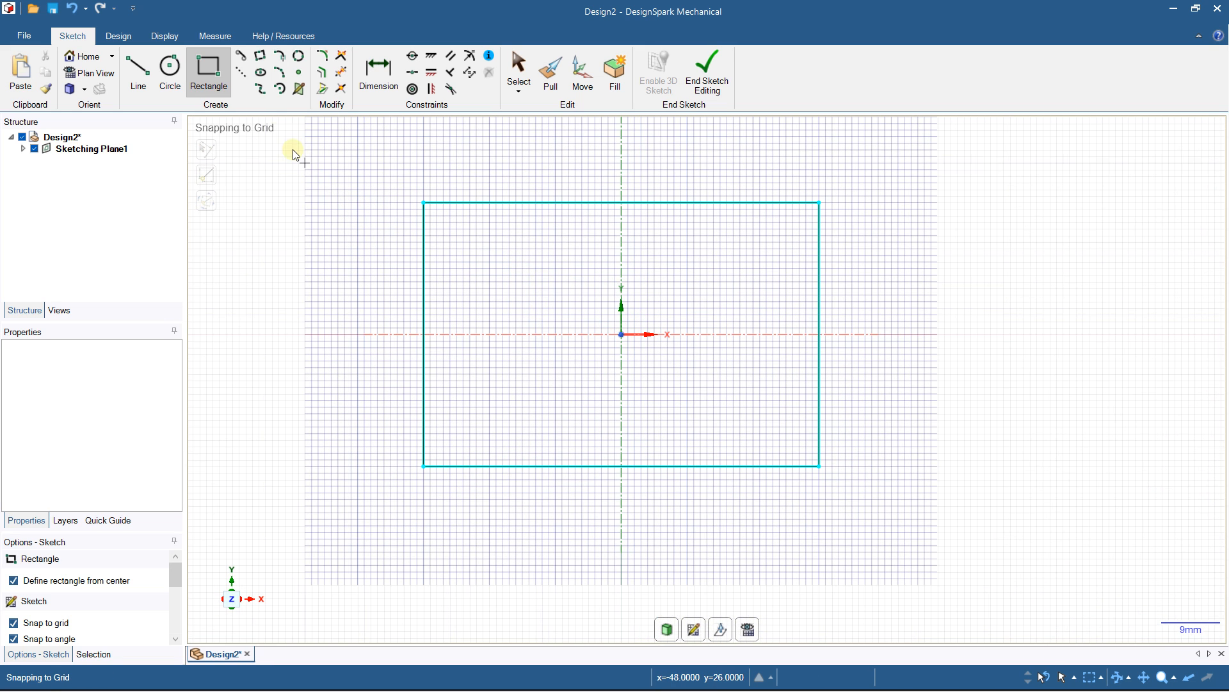
# Step: Draw a horizontal construction line about 84 mm long along the X axis, extending past both sides of the rectangle
pyautogui.click(246, 76)
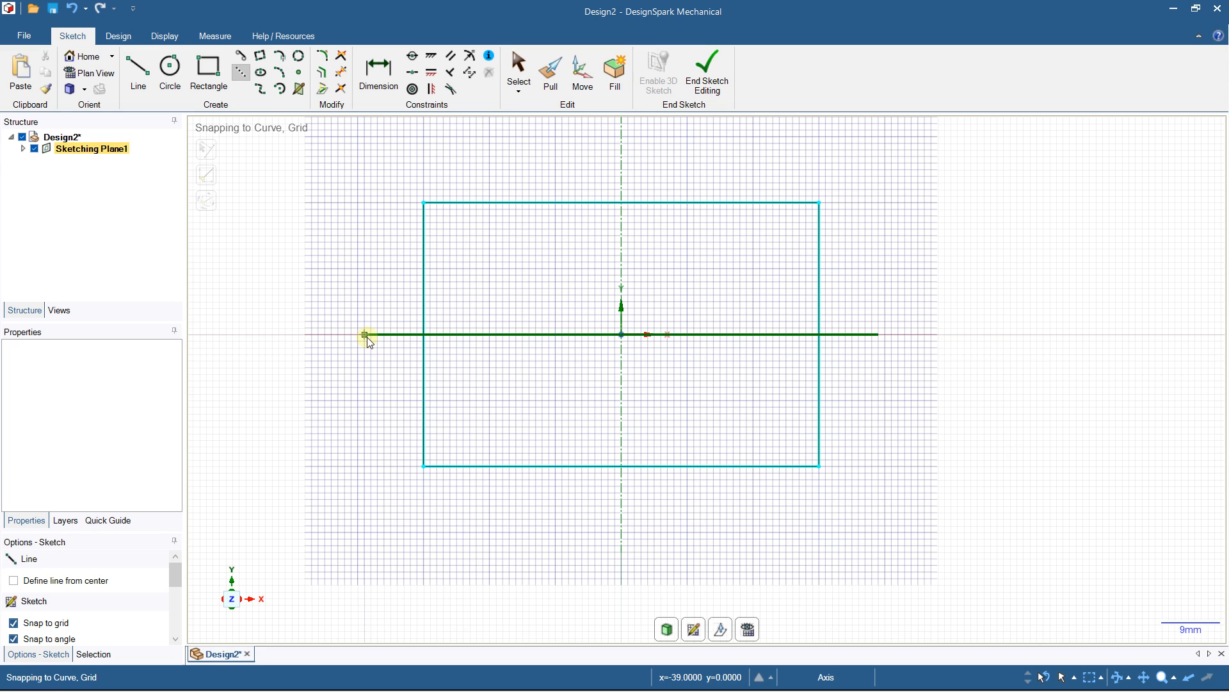
pyautogui.click(325, 335)
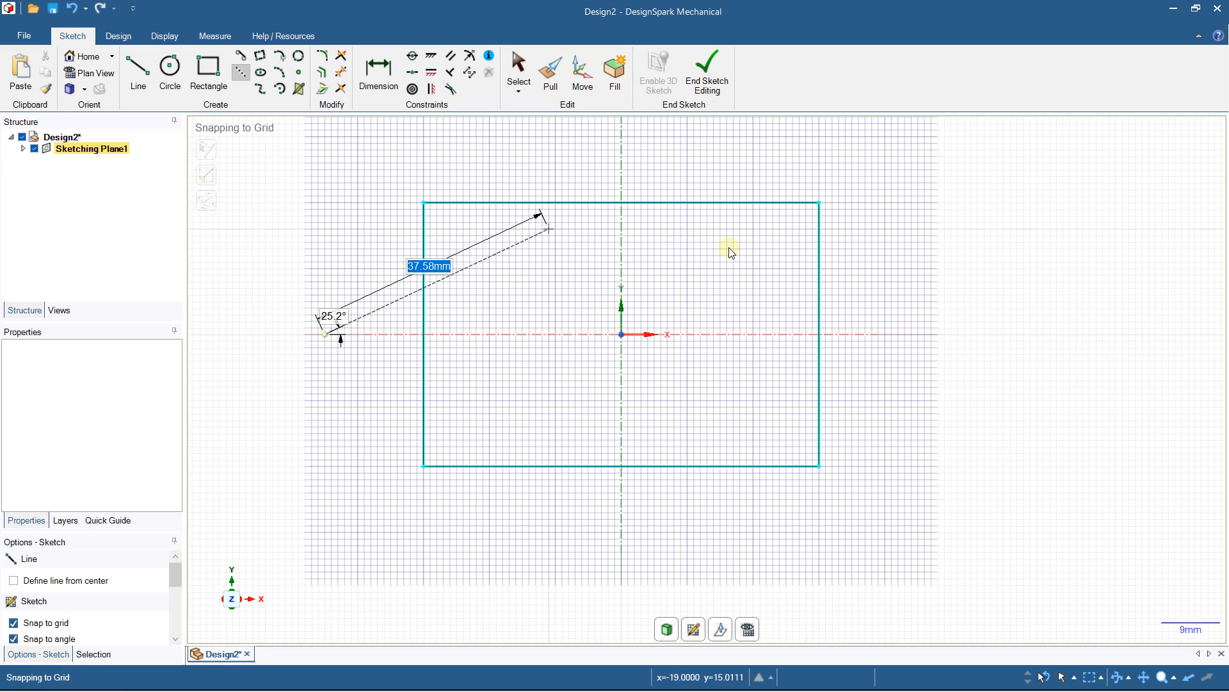
pyautogui.click(879, 334)
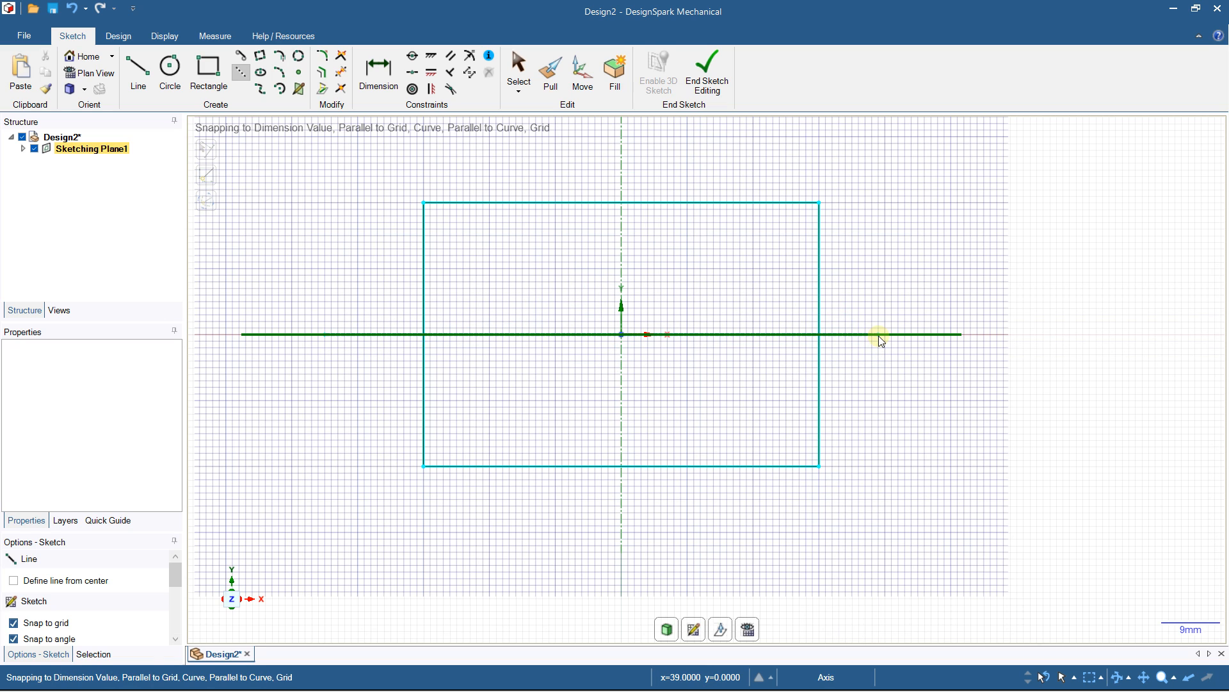
# Step: Draw a vertical construction line about 65 mm long along the Y axis, extending above and below the rectangle
pyautogui.click(624, 146)
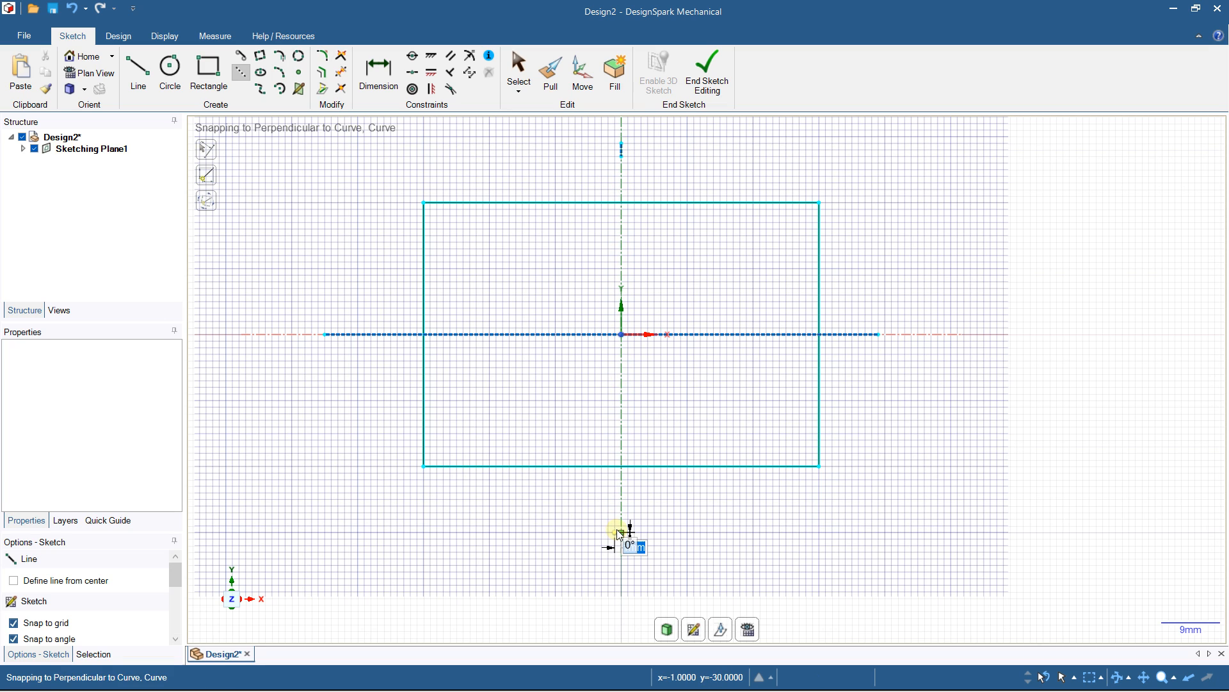
pyautogui.press('Escape')
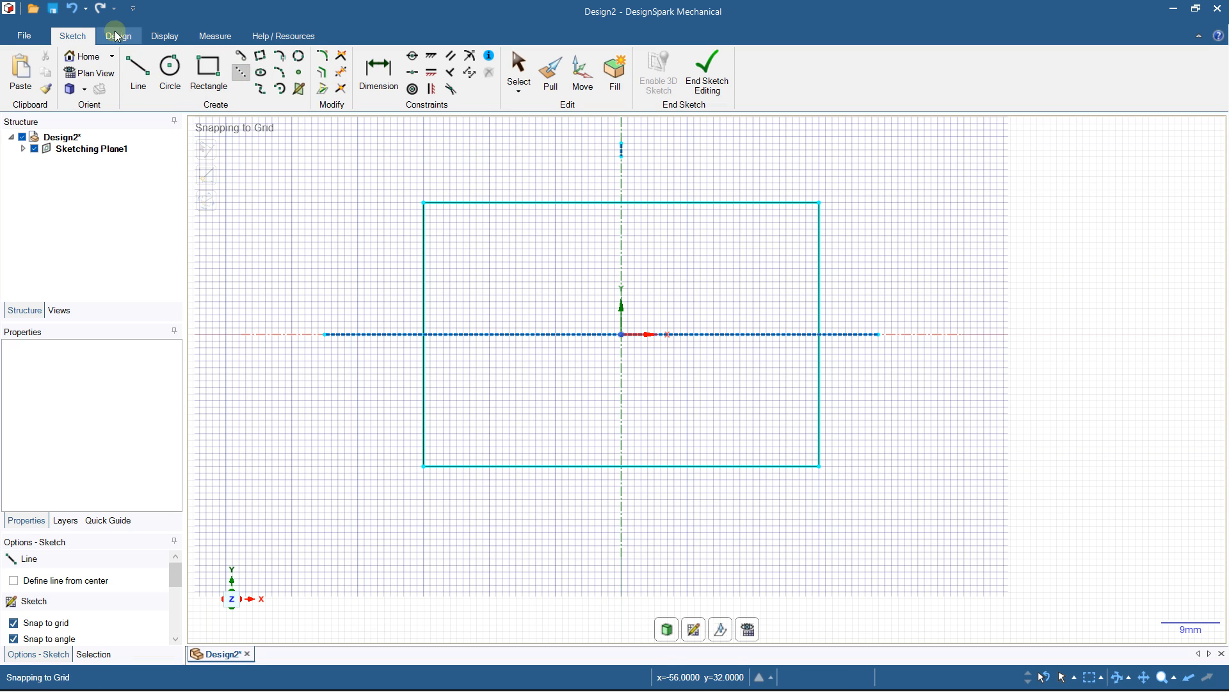
pyautogui.click(621, 158)
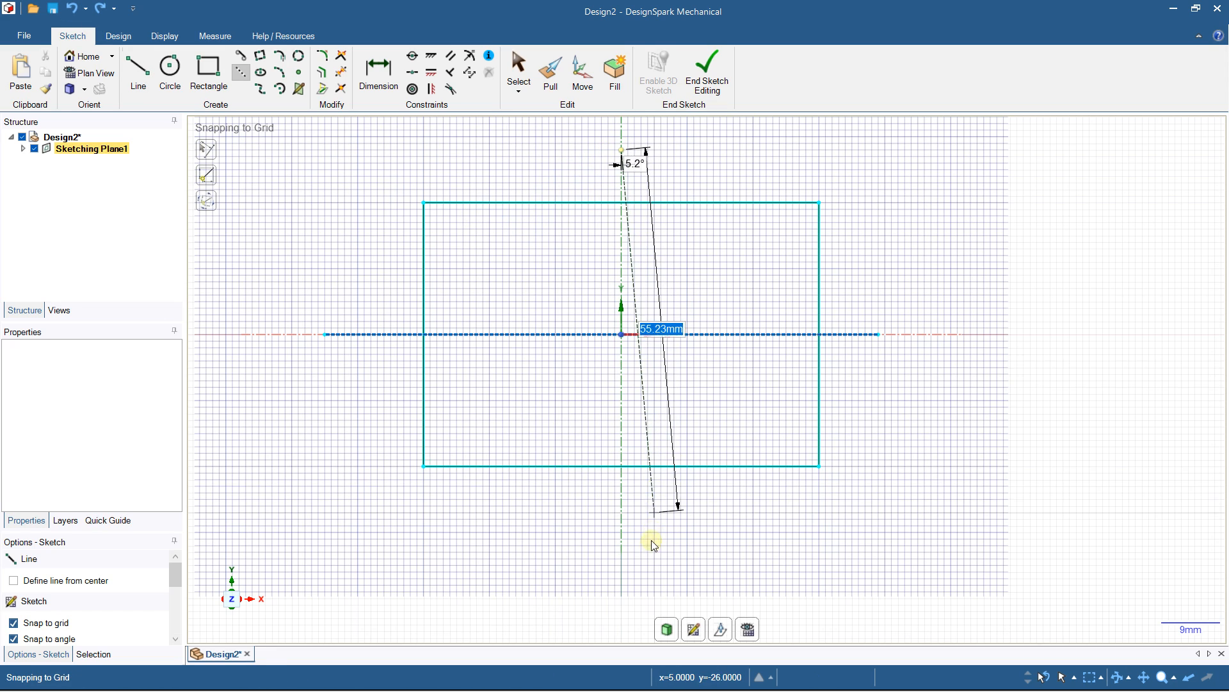
pyautogui.click(622, 578)
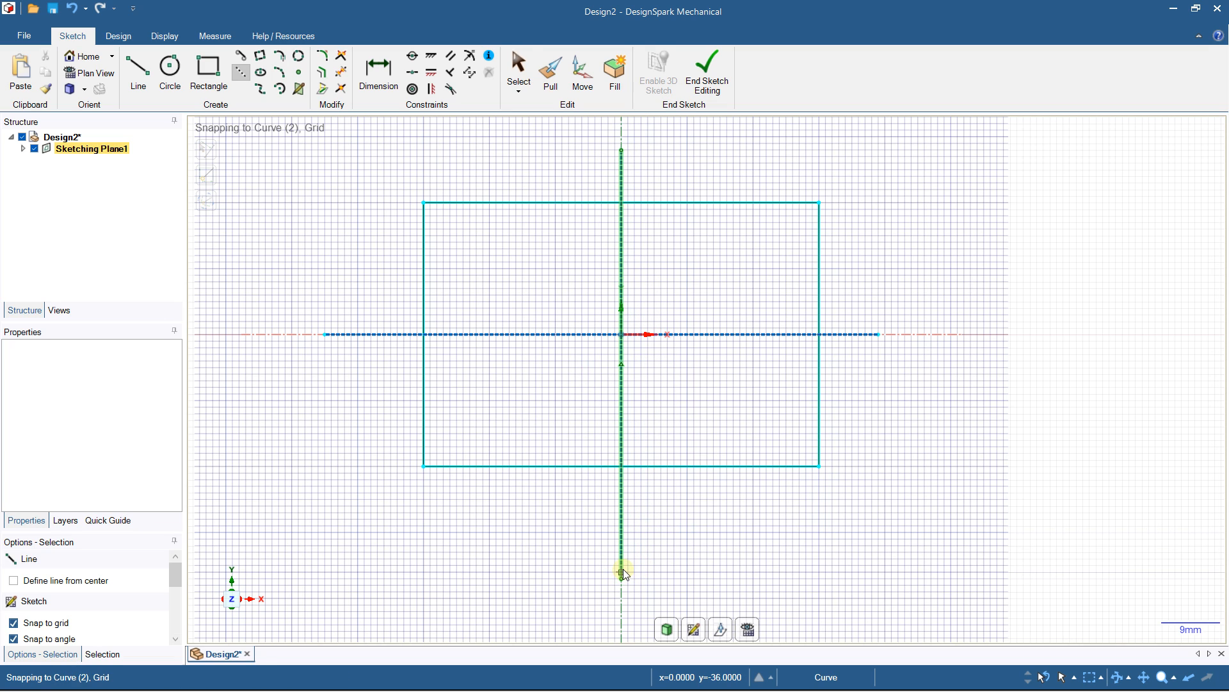
pyautogui.press('Escape')
# Step: Set the vertical and horizontal construction lines as mirror lines
pyautogui.click(621, 174)
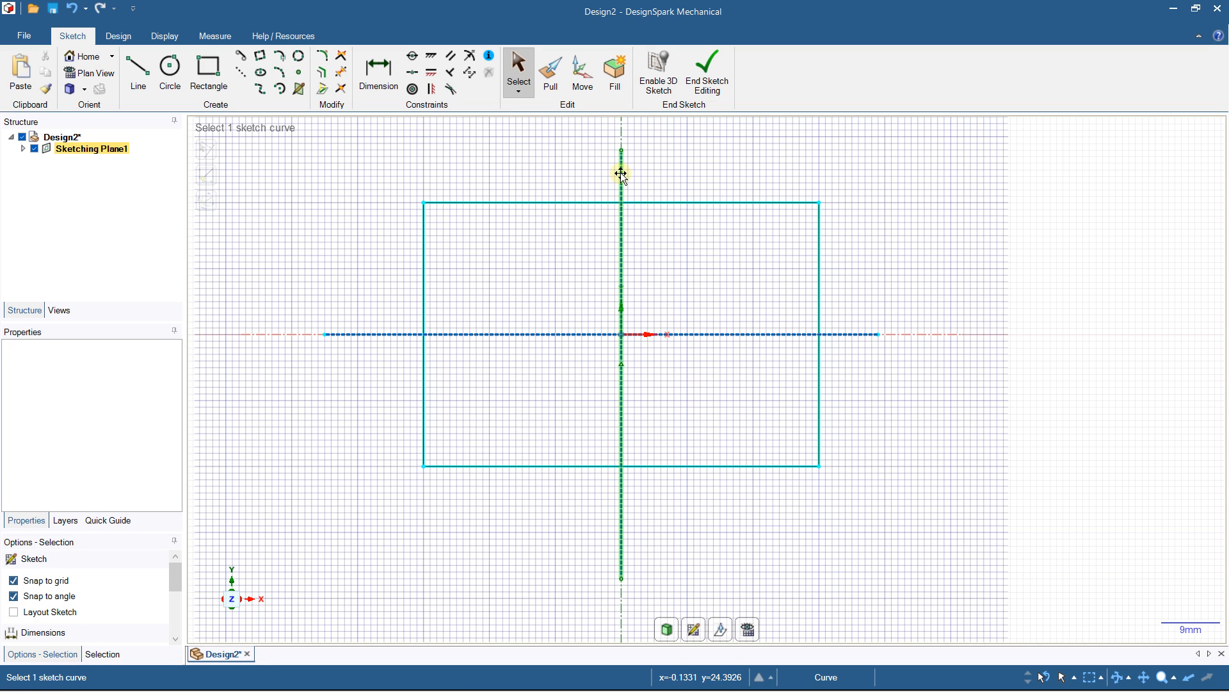
pyautogui.rightClick(621, 171)
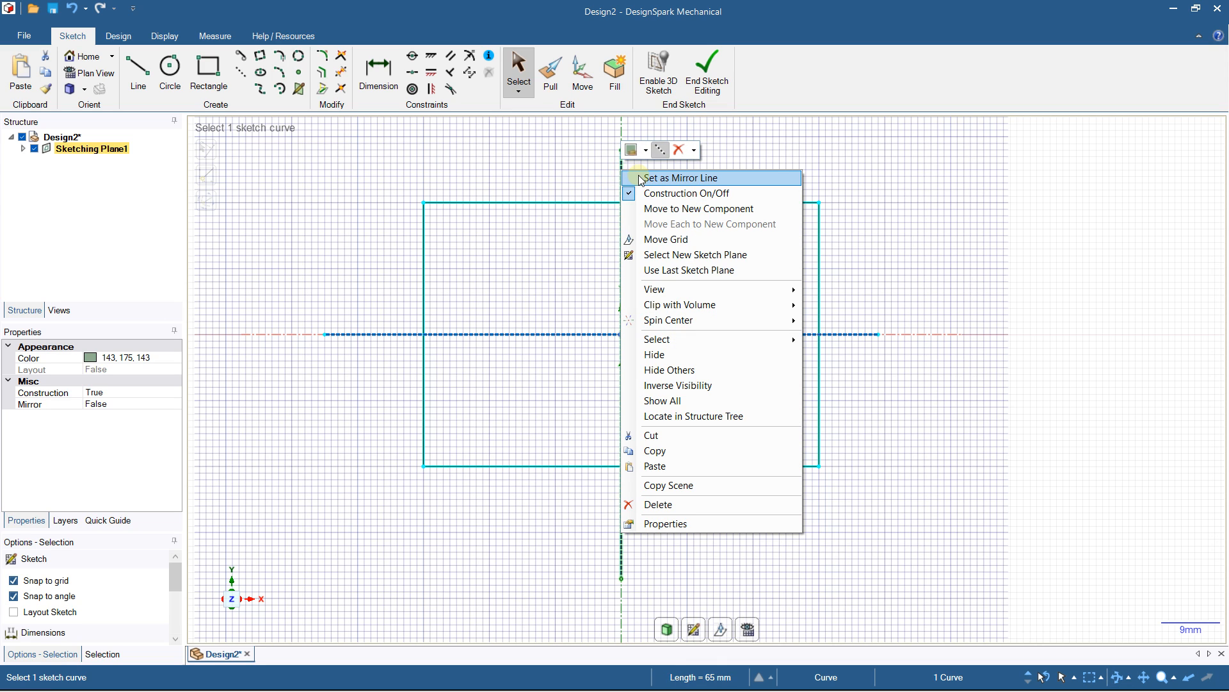
pyautogui.click(641, 178)
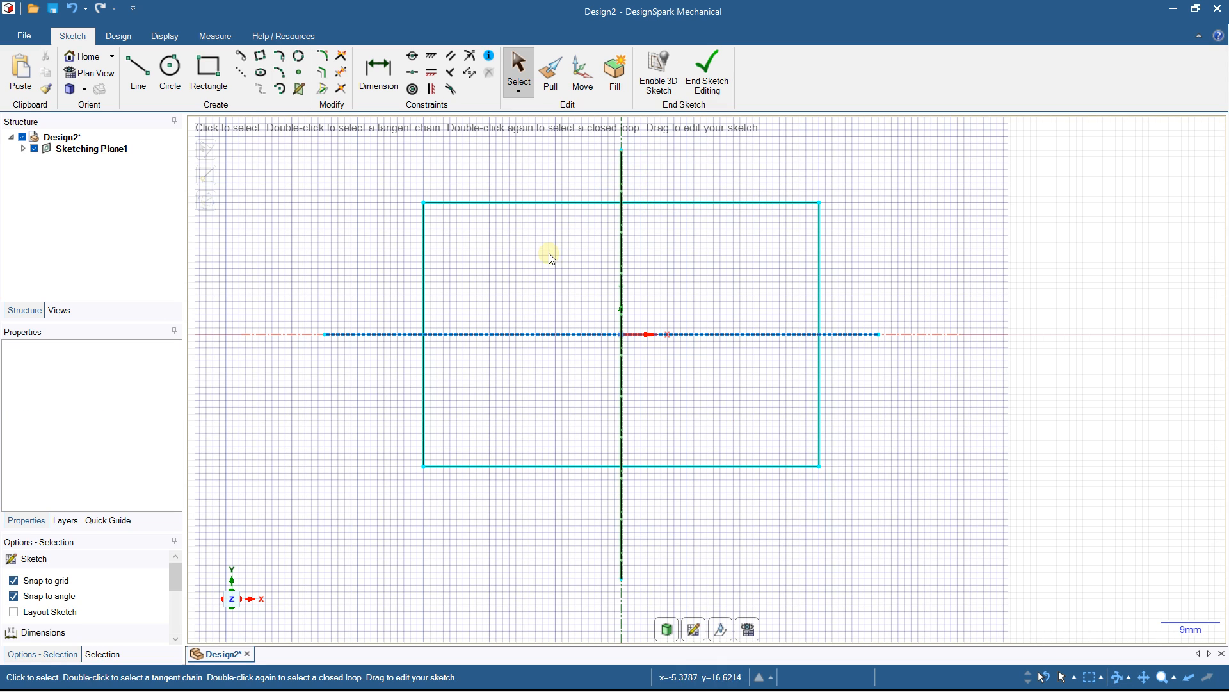
pyautogui.click(393, 334)
pyautogui.rightClick(395, 335)
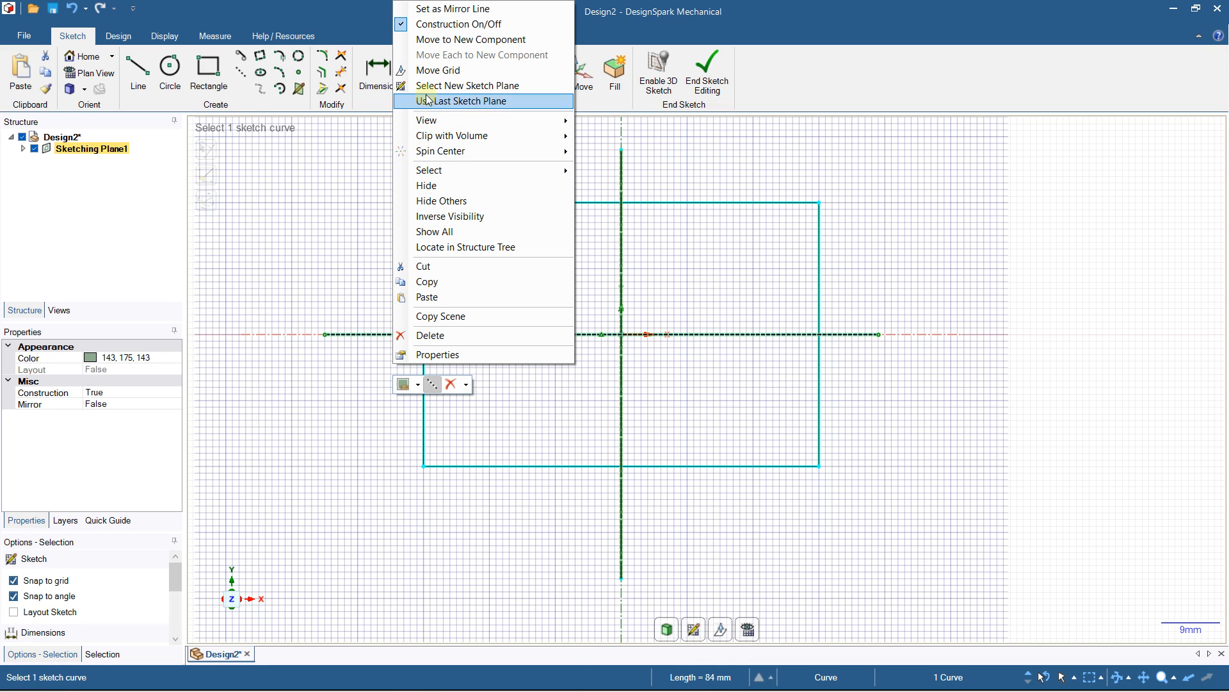
pyautogui.click(436, 9)
# Step: Draw two 6 mm diameter circles in the rectangle's upper-left quadrant, centered at X -23, Y 13 and X -7, Y 5, mirrored into the other quadrants
pyautogui.scroll(2, 500, 304)
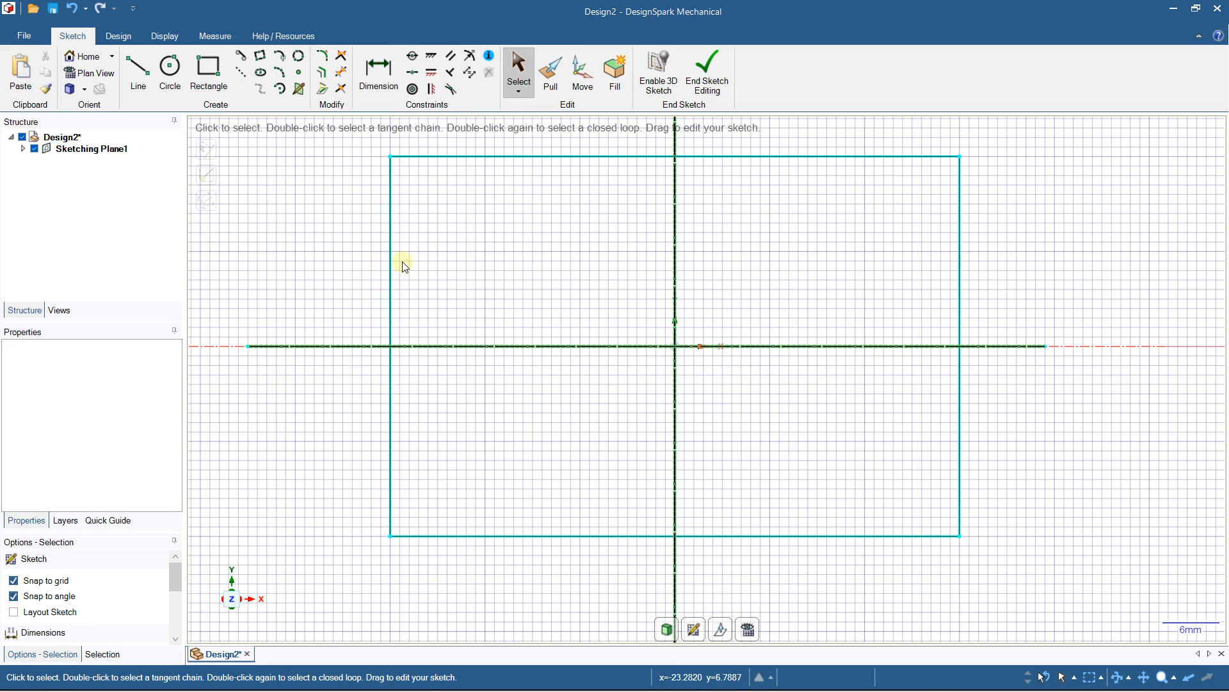
pyautogui.click(159, 72)
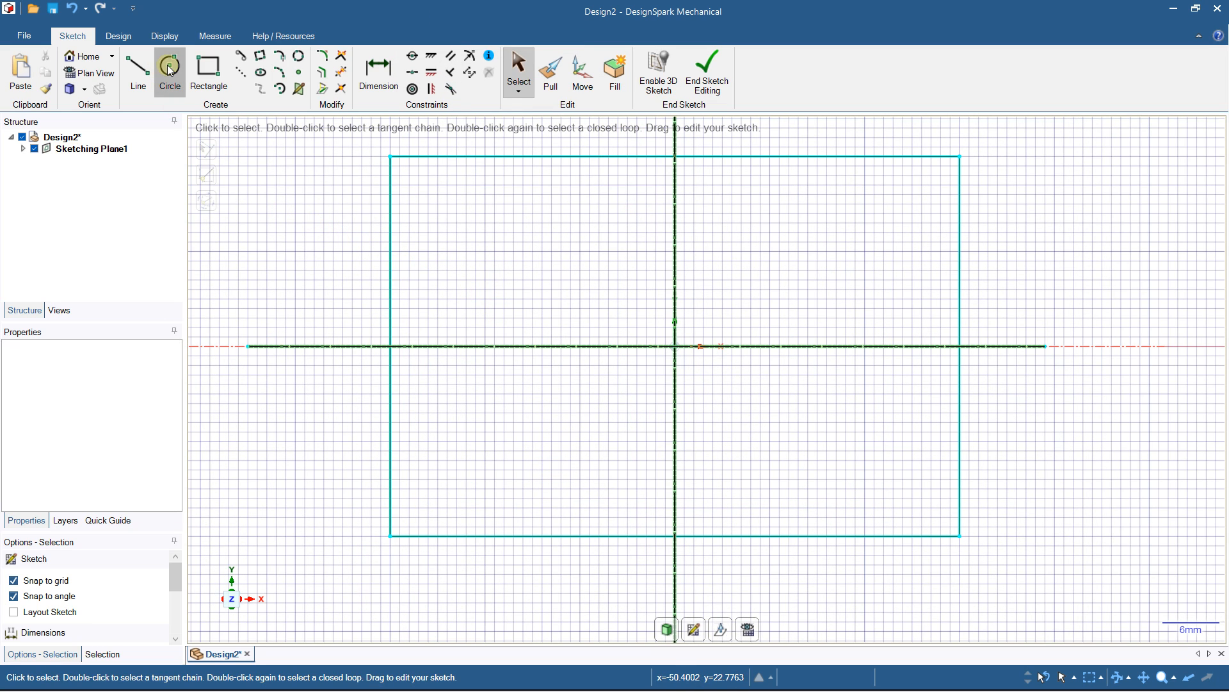
pyautogui.click(458, 222)
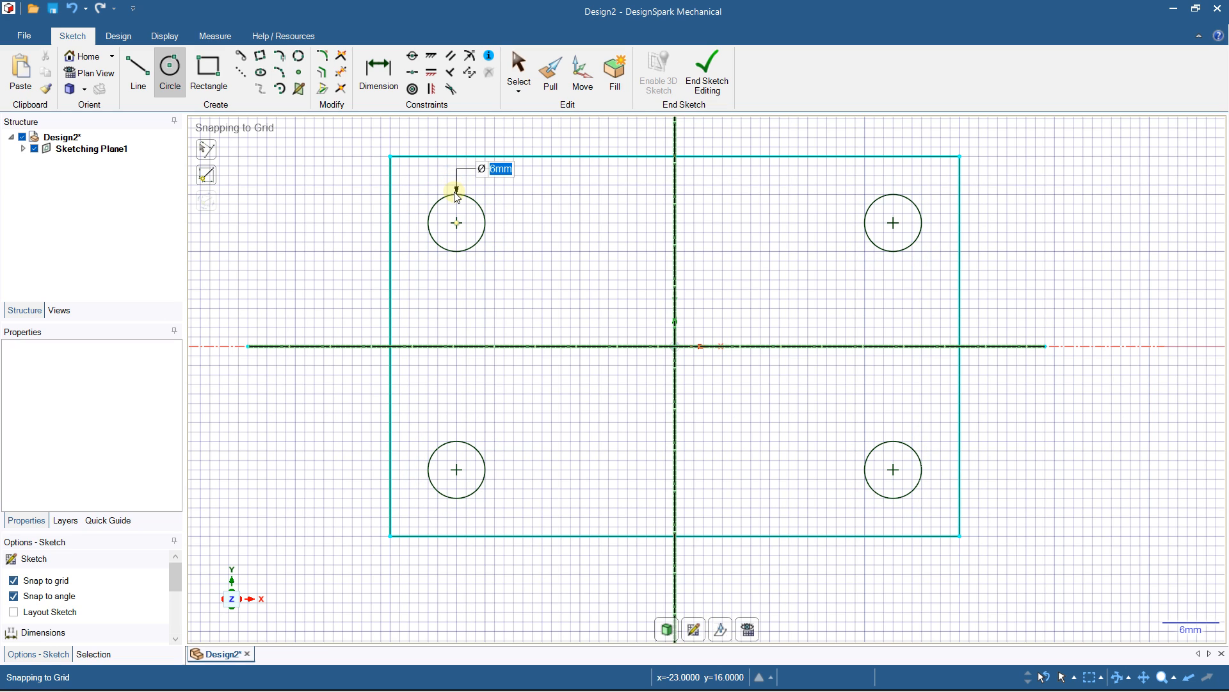
pyautogui.click(457, 195)
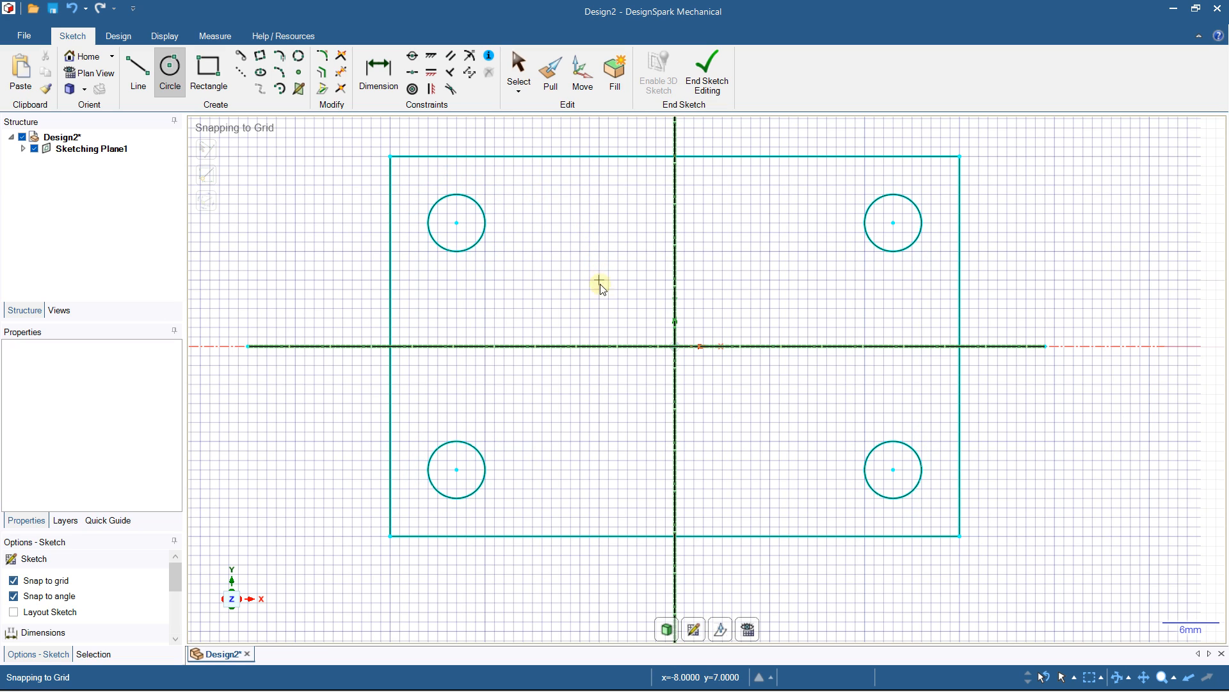
pyautogui.click(608, 298)
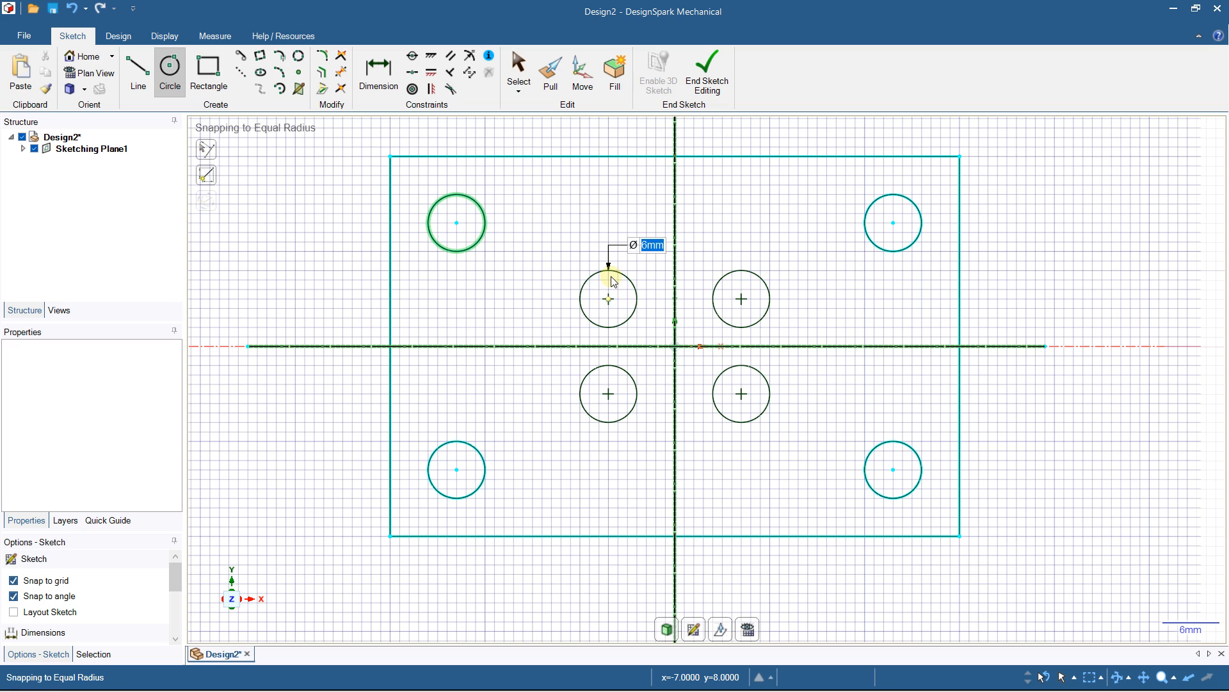
pyautogui.click(612, 281)
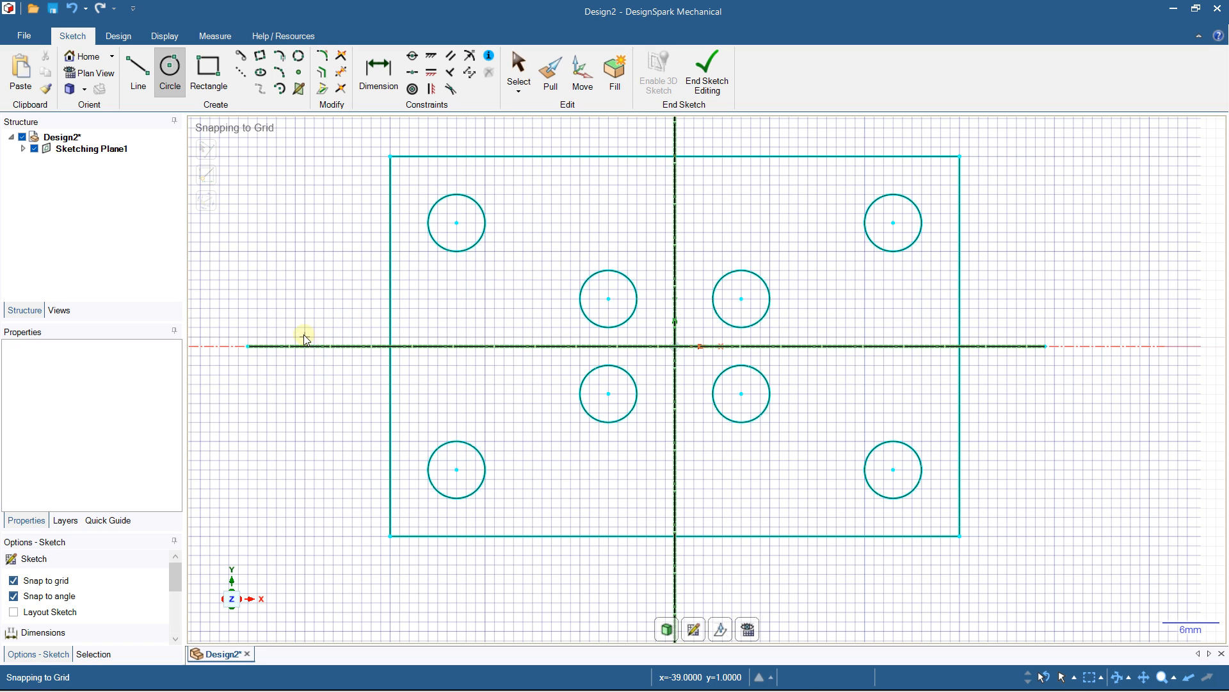
# Step: Dimension the outer upper-left circle's center from the rectangle's left edge and set the distance to 6 mm
pyautogui.click(377, 76)
pyautogui.click(456, 224)
pyautogui.click(392, 227)
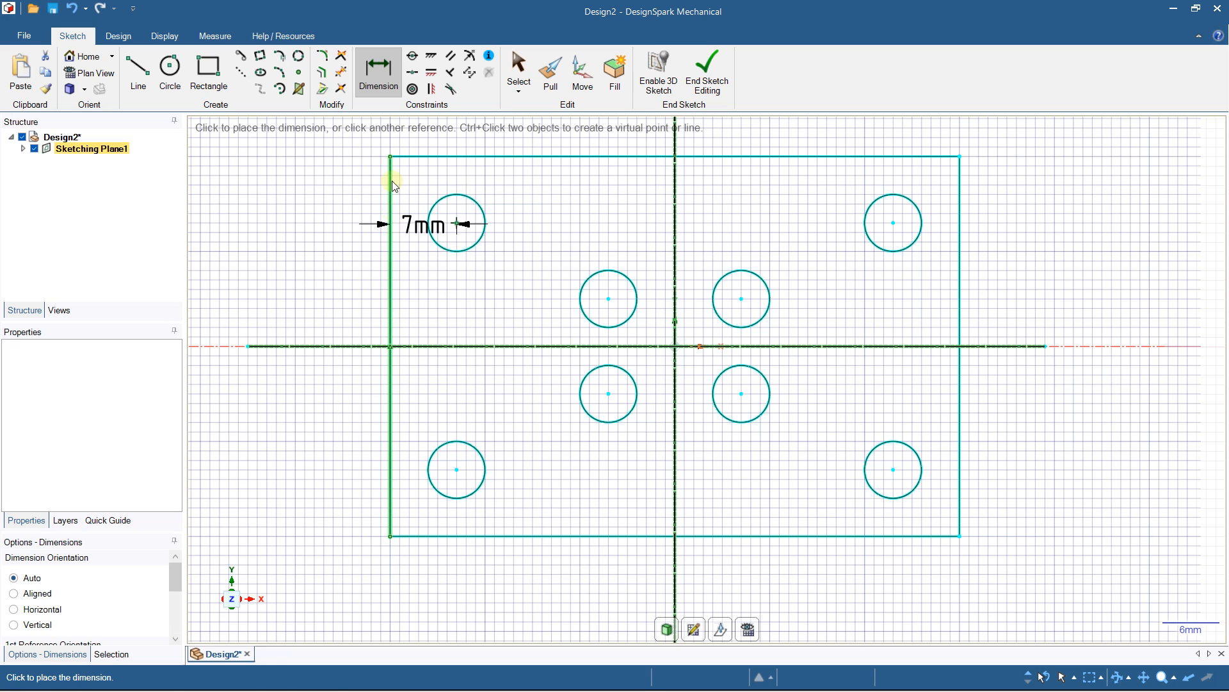
pyautogui.click(396, 138)
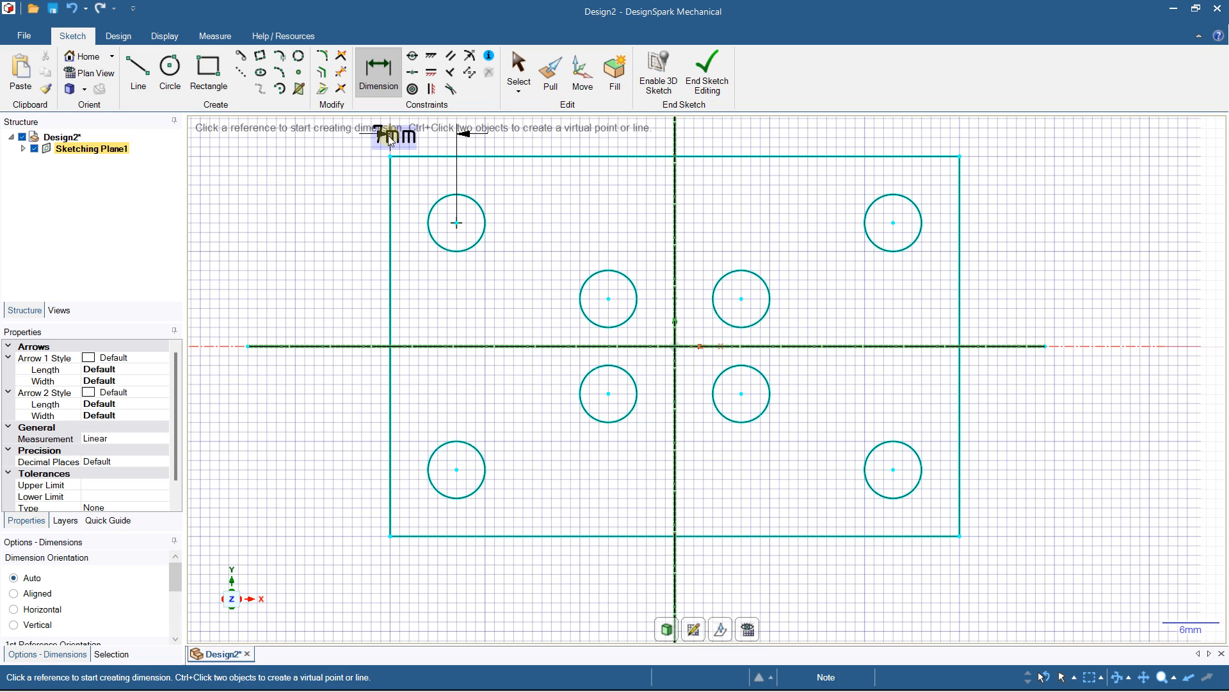
pyautogui.doubleClick(391, 135)
pyautogui.write('6')
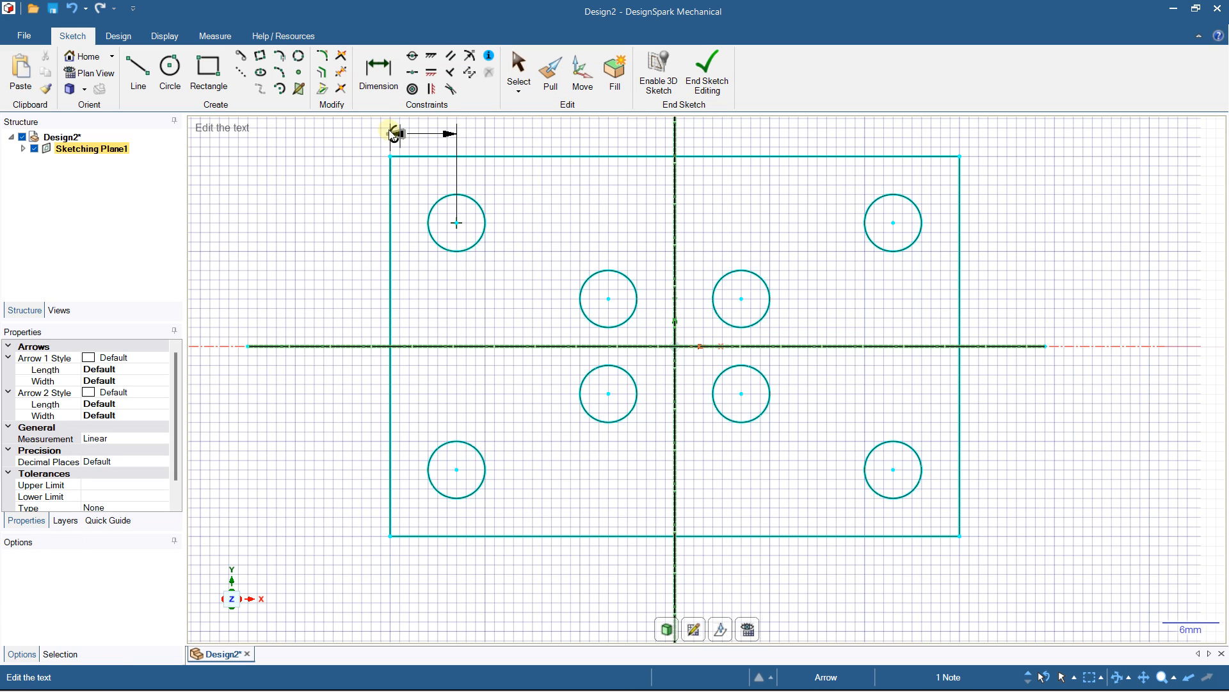
pyautogui.press('Return')
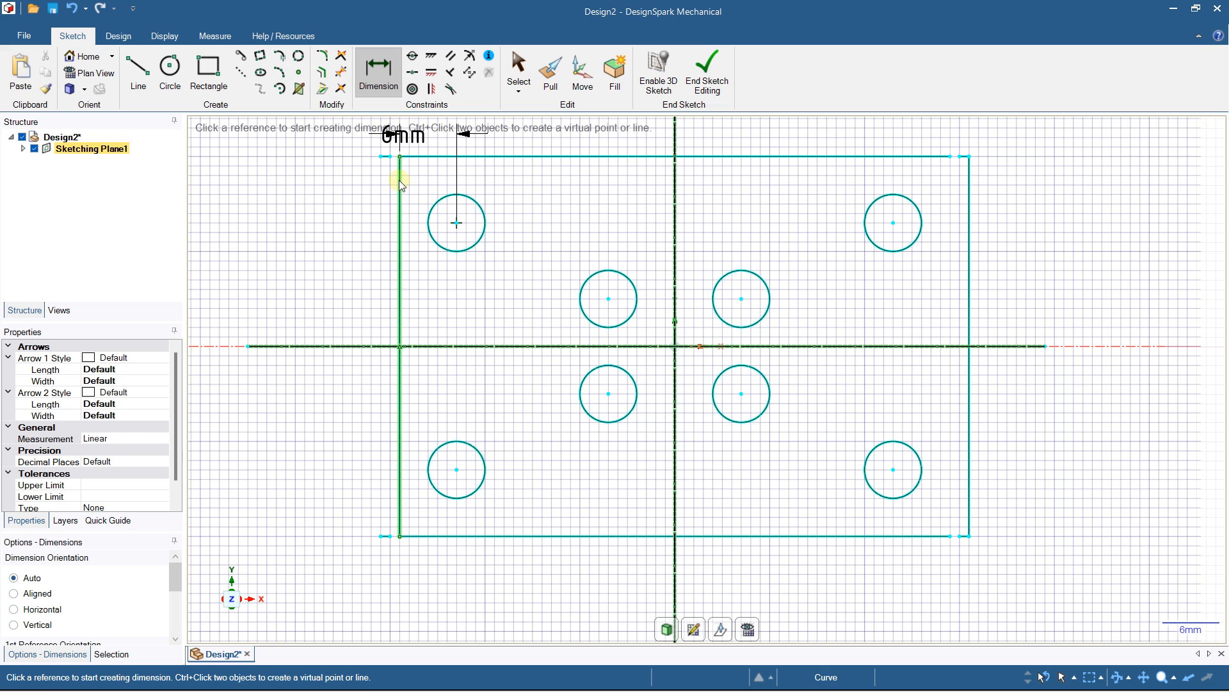
pyautogui.scroll(1, 398, 178)
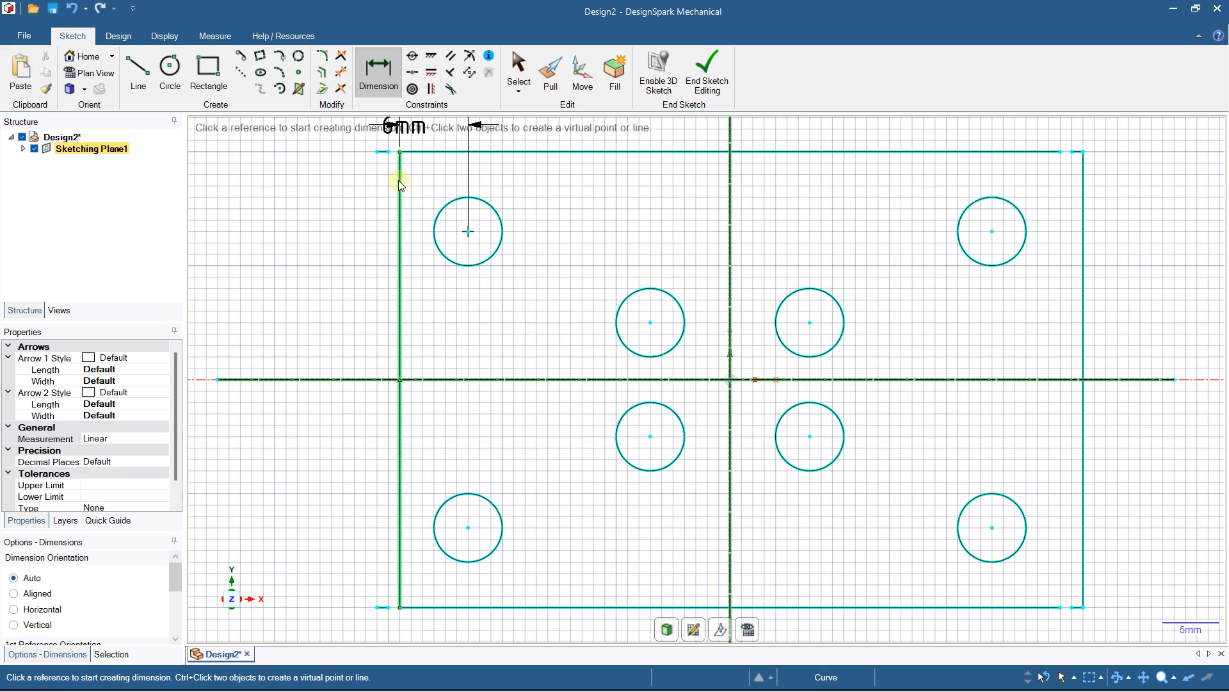
# Step: Undo the 6 mm dimension edit and the placement of the circle's edge dimension
pyautogui.click(72, 9)
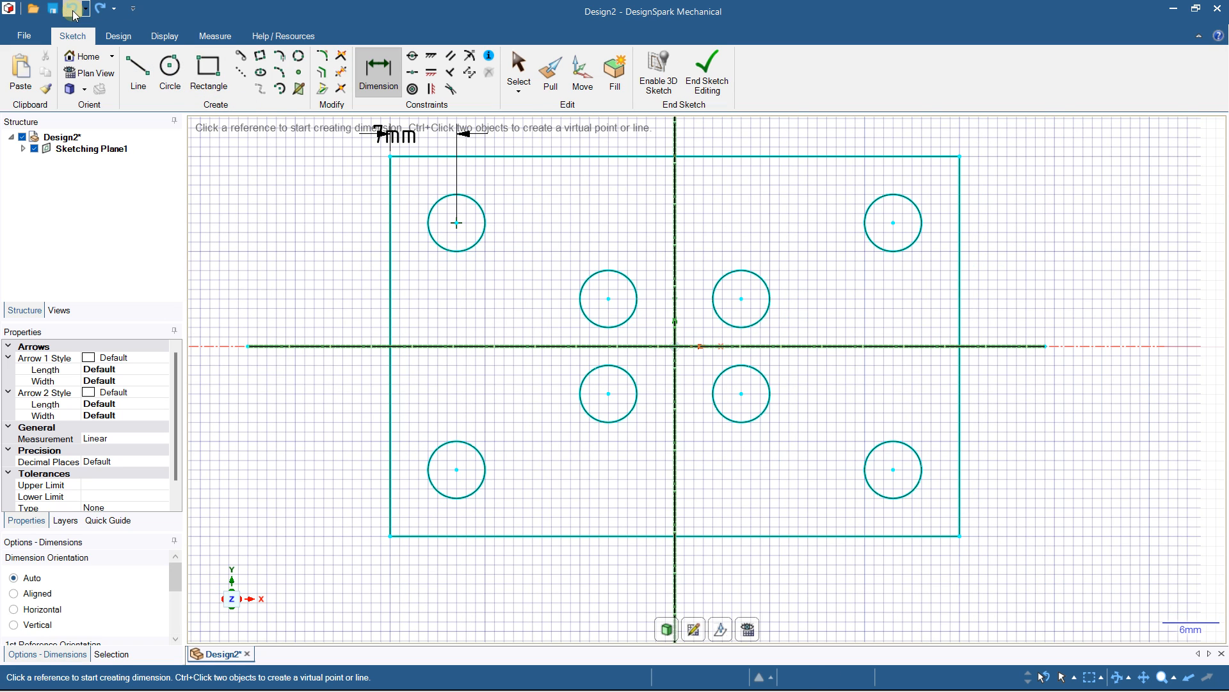
pyautogui.scroll(-2, 375, 238)
pyautogui.scroll(2, 375, 211)
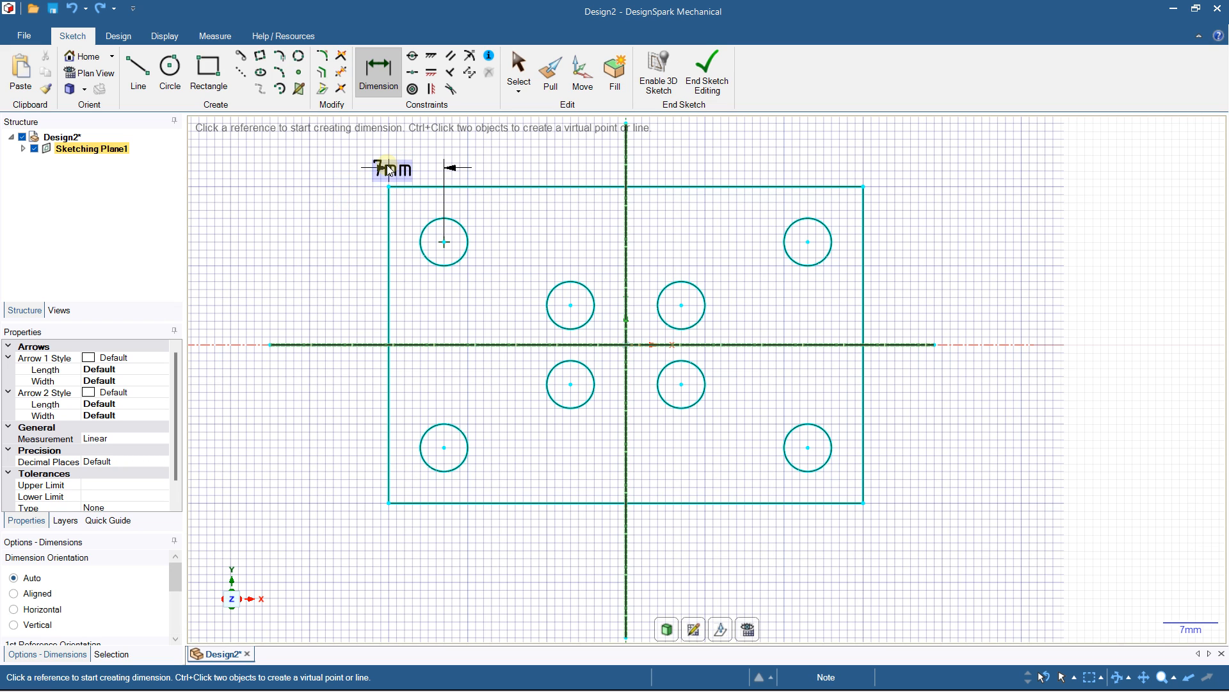
pyautogui.click(68, 11)
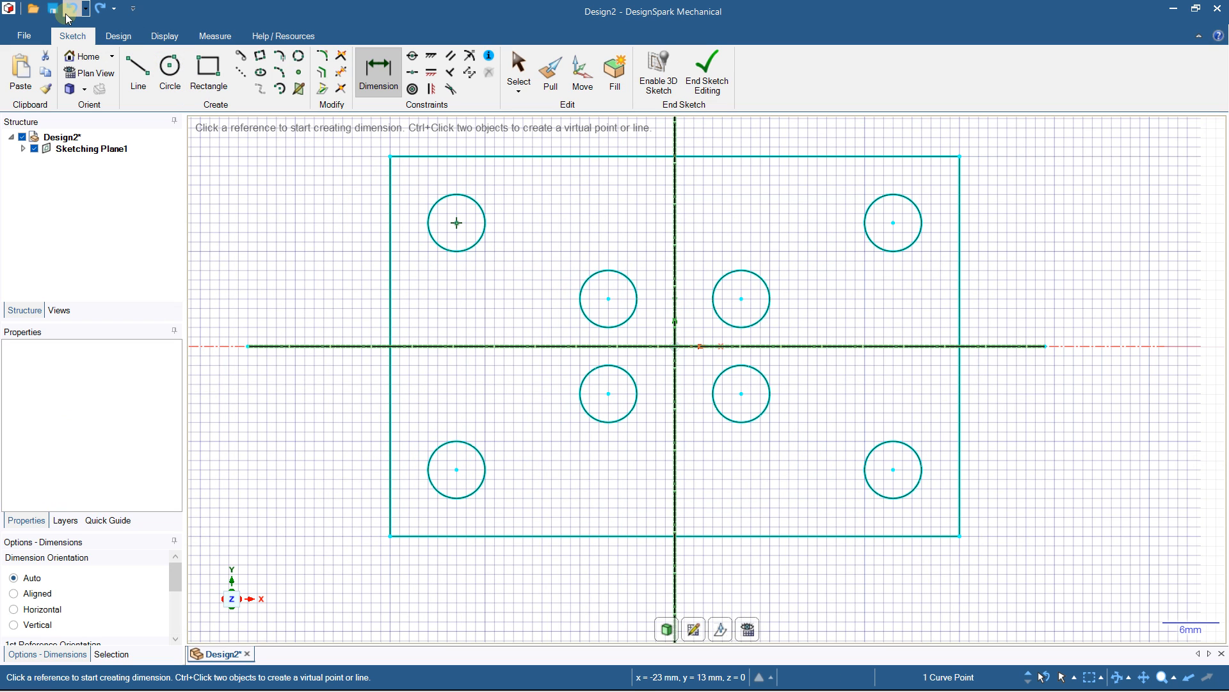
pyautogui.keyDown('shift'); pyautogui.moveTo(350, 221); pyautogui.dragTo(381, 310, button='middle'); pyautogui.keyUp('shift')
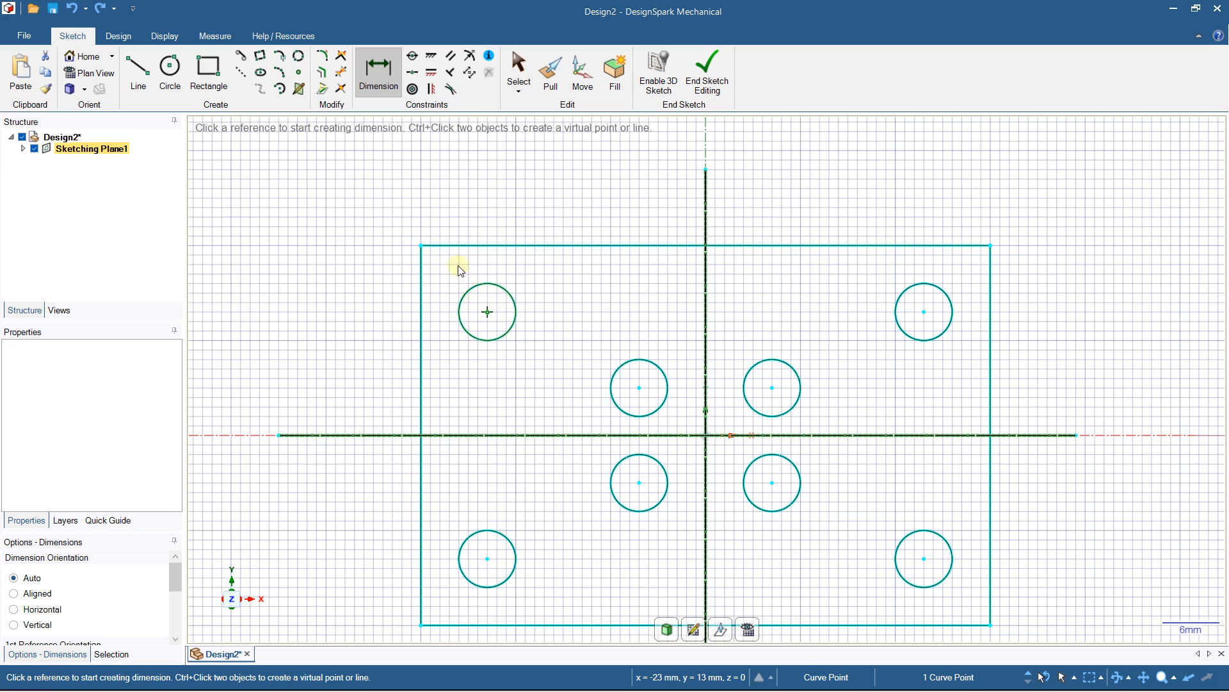
# Step: Try to dimension the outer upper-left circle's center 6 mm from the rectangle's left edge, and undo the dimension
pyautogui.click(487, 312)
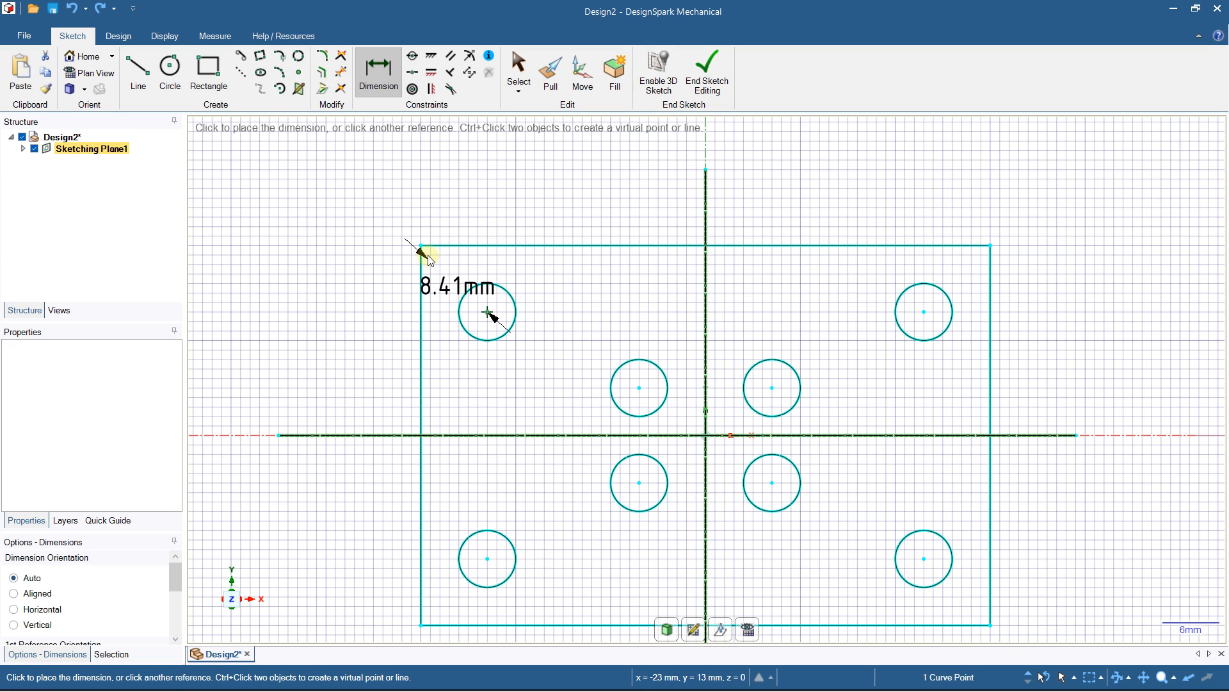
pyautogui.click(422, 320)
pyautogui.click(410, 188)
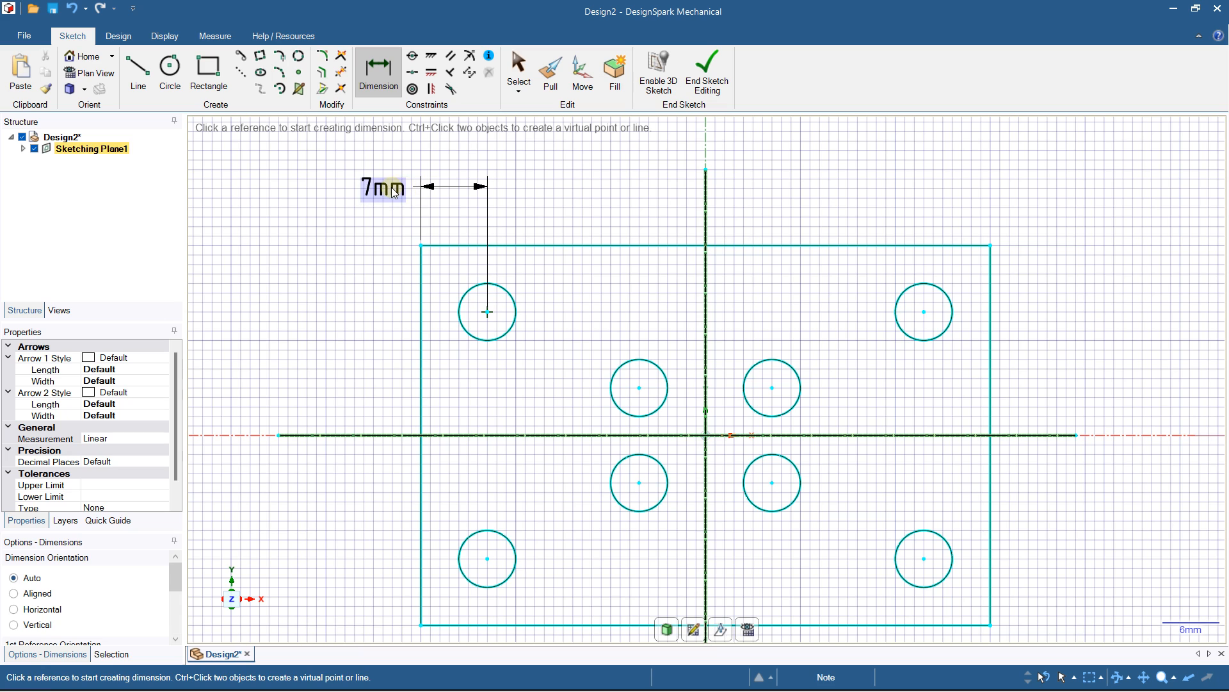
pyautogui.write('6')
pyautogui.press('Return')
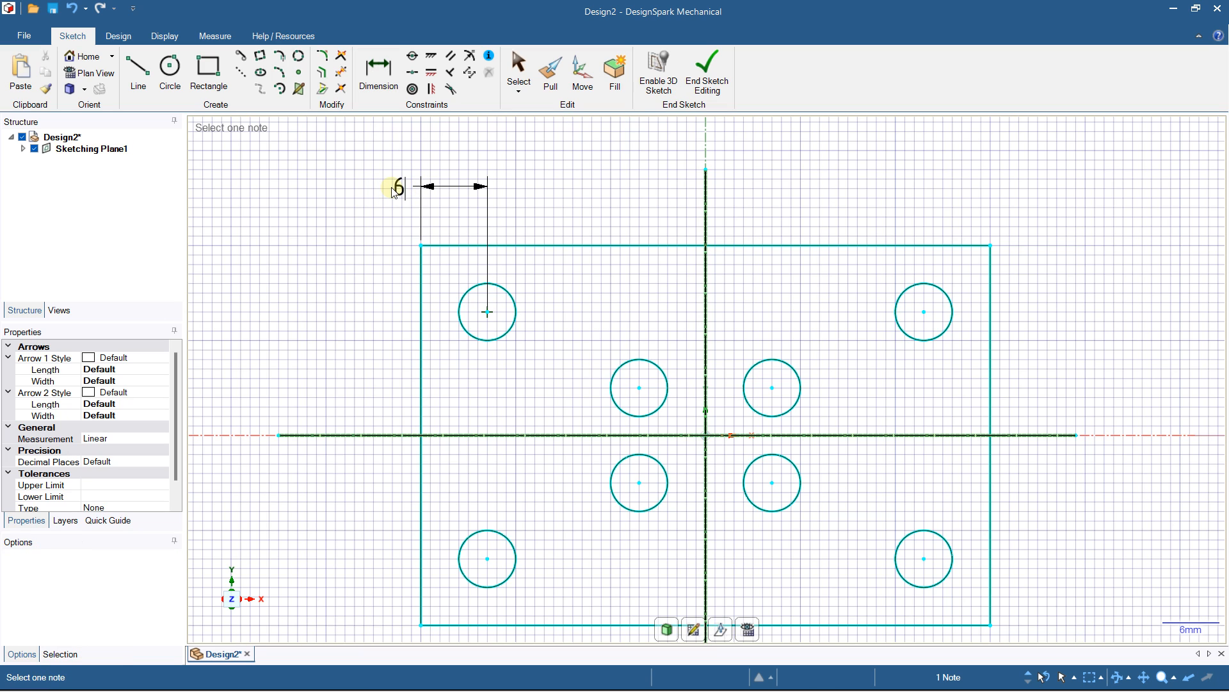
pyautogui.click(69, 11)
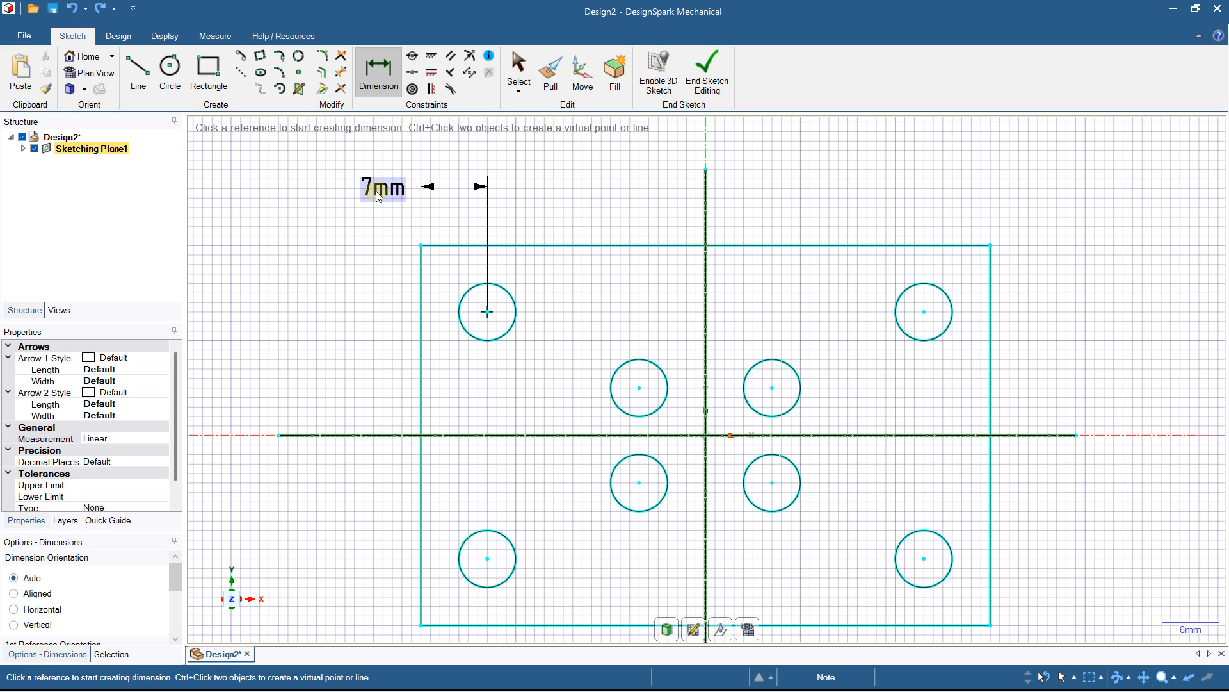
pyautogui.click(75, 16)
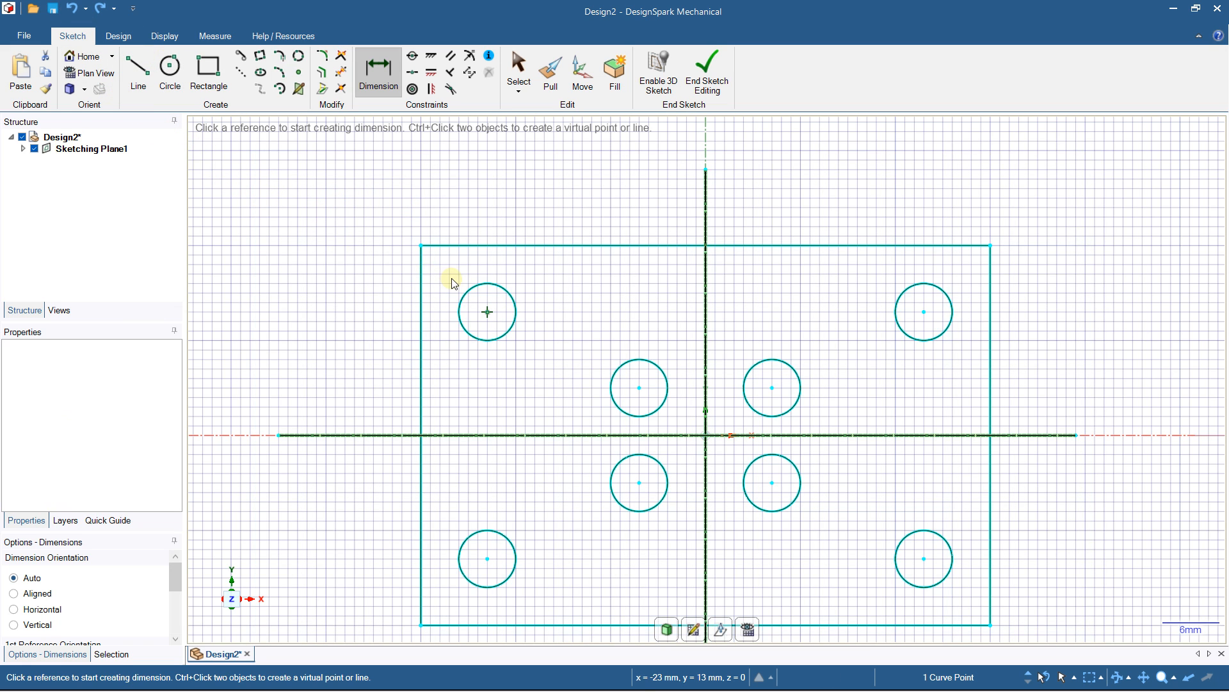
# Step: Apply fixed constraints to the rectangle's top and left edges
pyautogui.scroll(2, 451, 280)
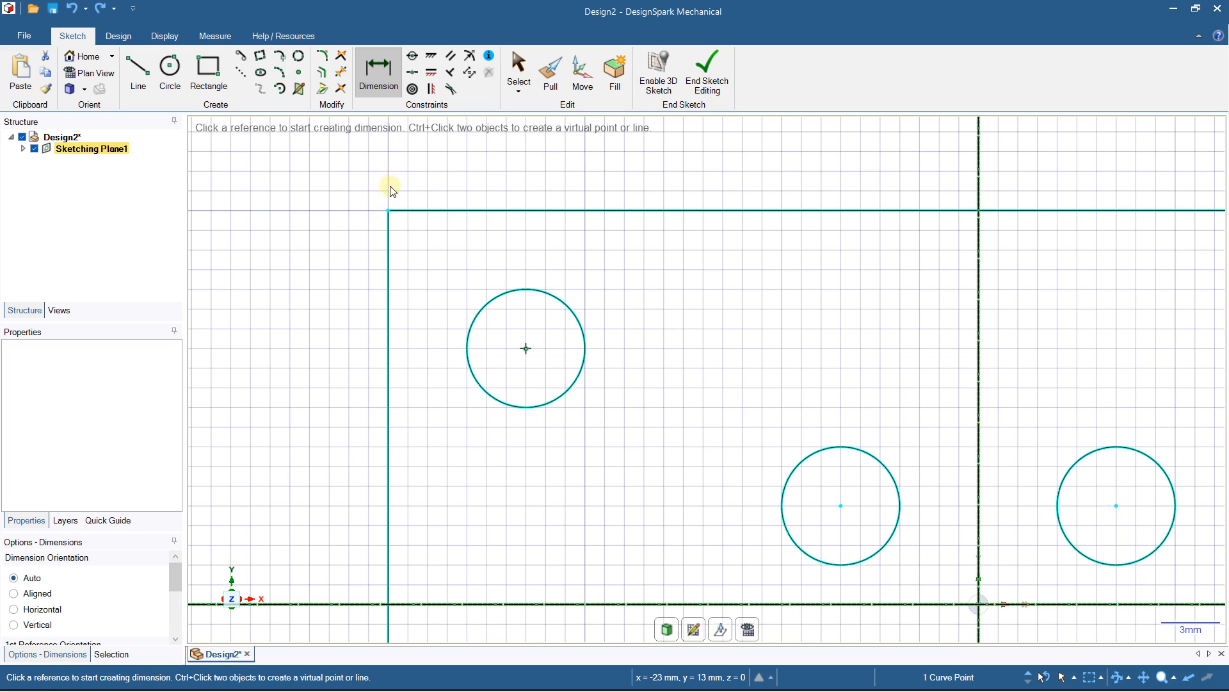
pyautogui.click(432, 57)
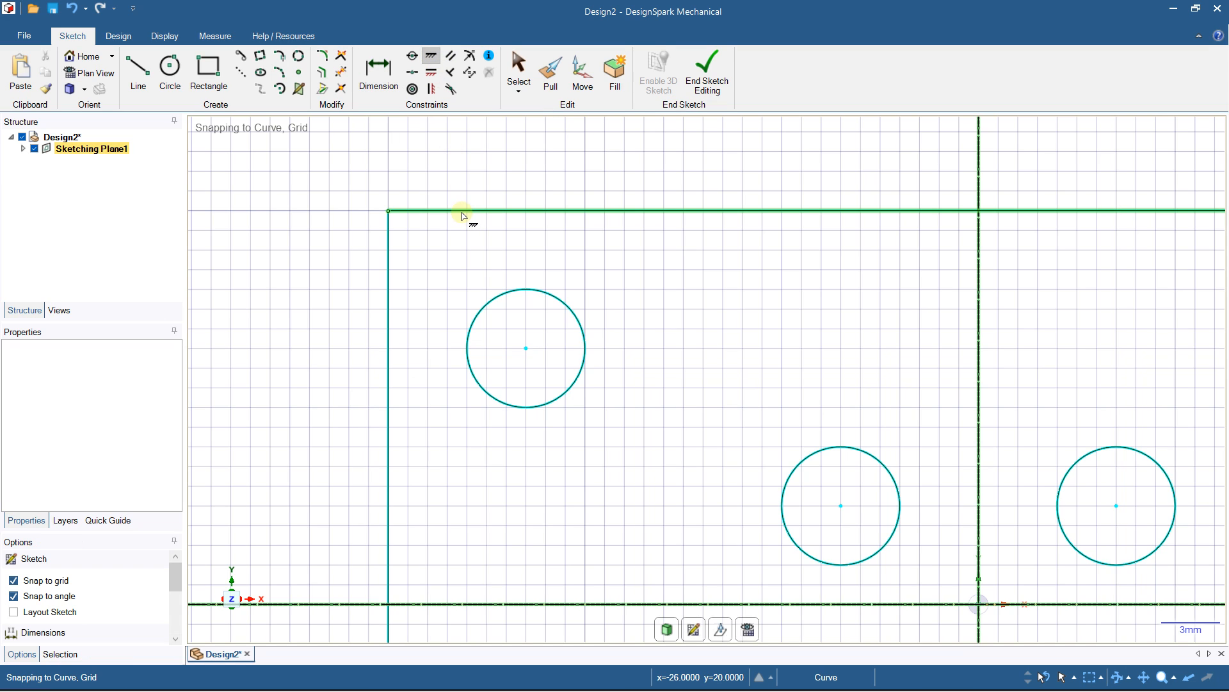
pyautogui.click(450, 227)
pyautogui.click(388, 277)
pyautogui.scroll(-5, 387, 278)
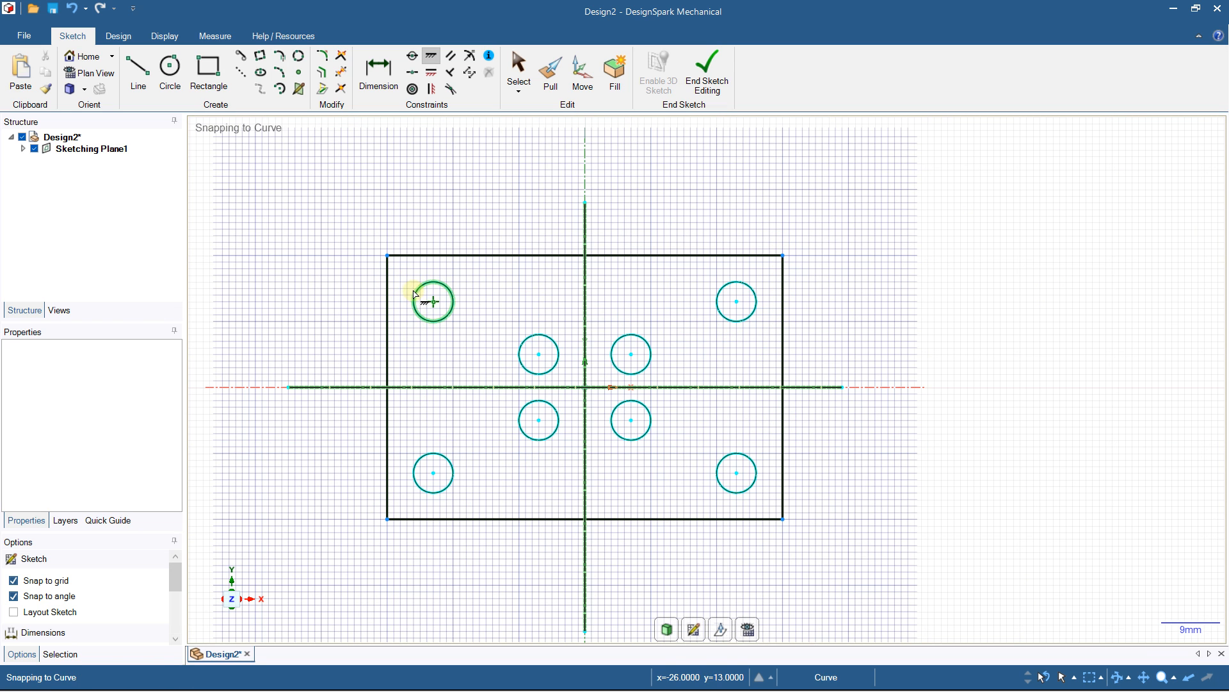
# Step: Dimension the outer upper-left circle's center vertically from the rectangle's upper-left corner and set the distance to 6 mm
pyautogui.scroll(3, 391, 264)
pyautogui.click(369, 62)
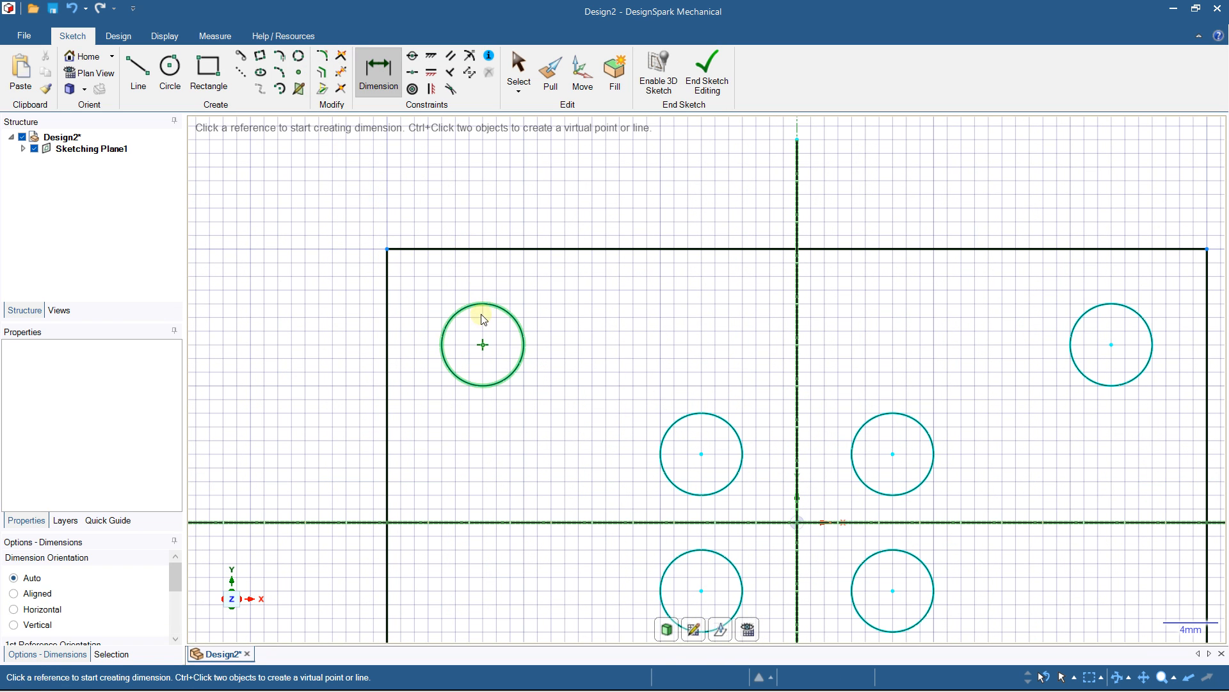
pyautogui.click(483, 346)
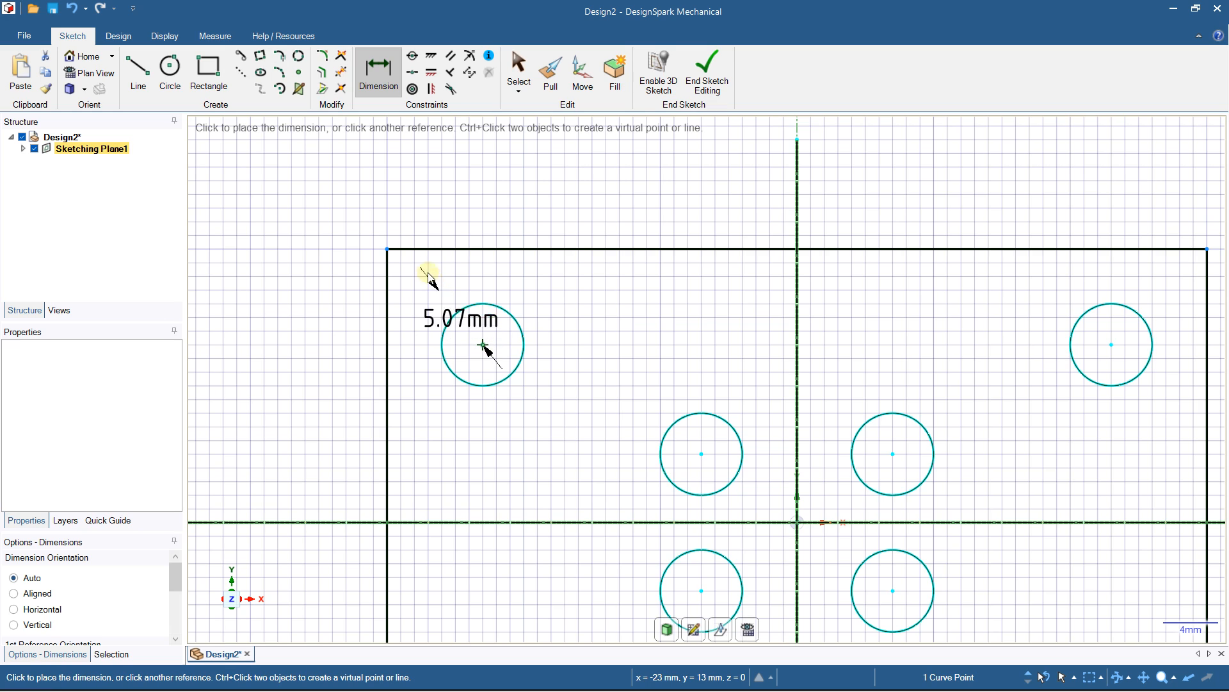
pyautogui.click(388, 251)
pyautogui.click(320, 324)
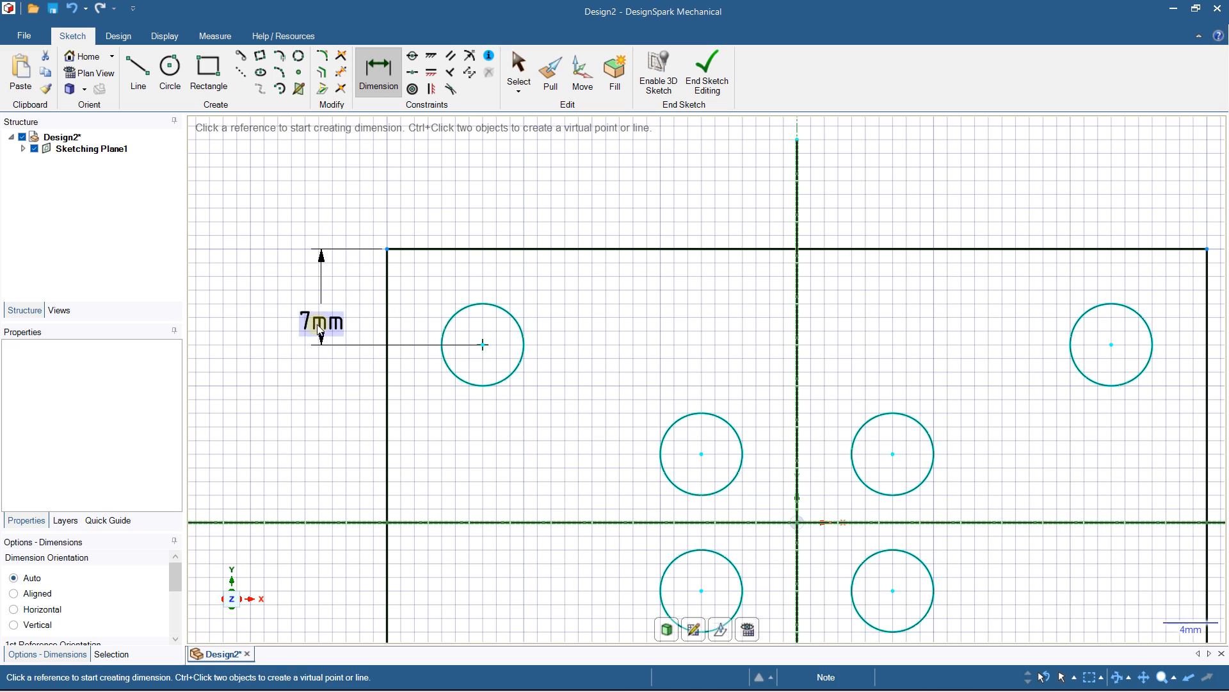
pyautogui.doubleClick(315, 325)
pyautogui.write('6')
pyautogui.press('Return')
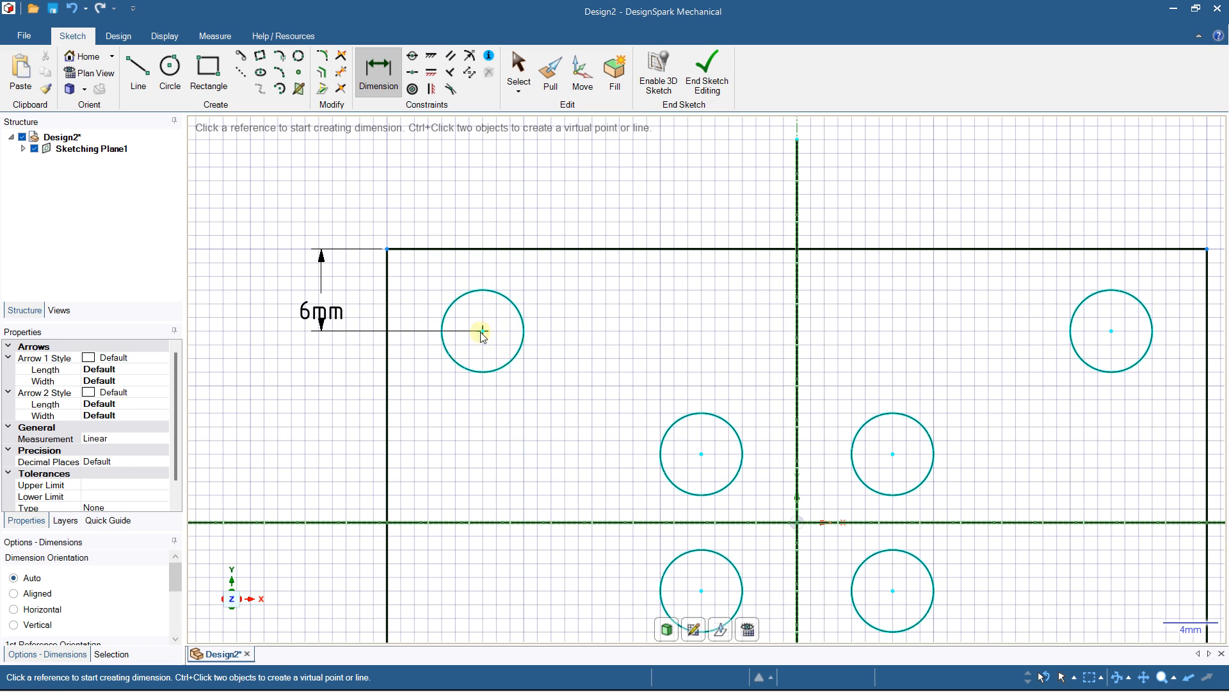
# Step: Dimension the outer upper-left circle's center horizontally from the rectangle's upper-left corner and set the distance to 6 mm
pyautogui.click(385, 87)
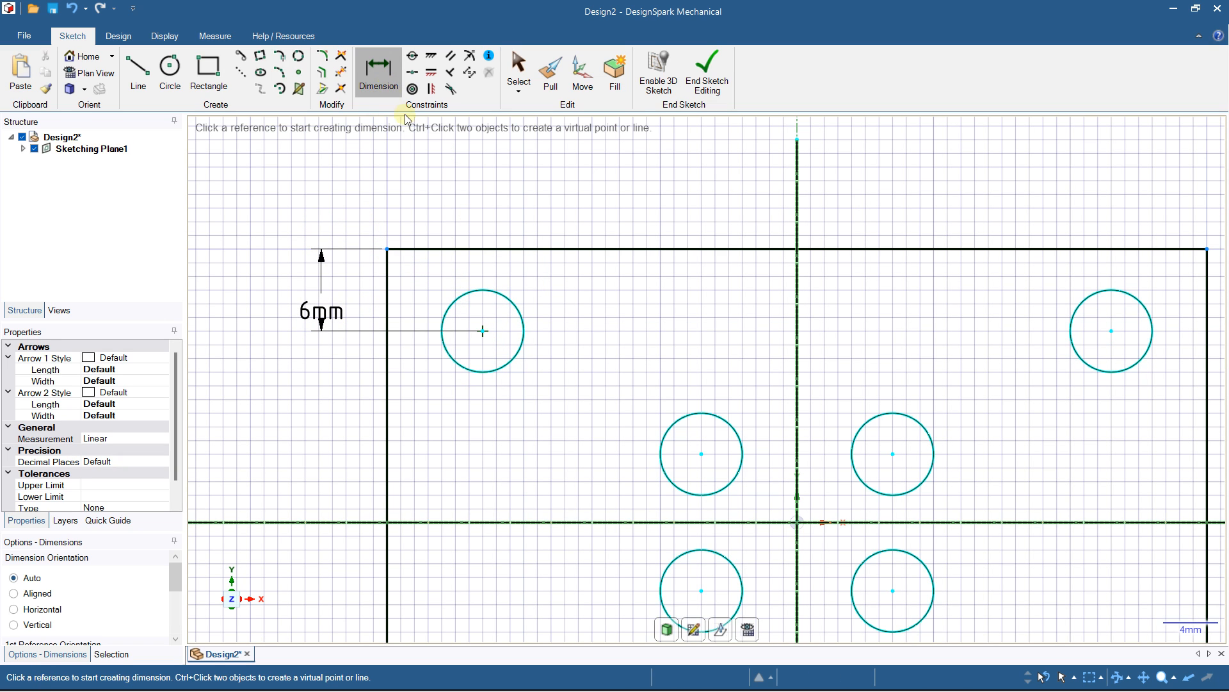
pyautogui.click(483, 332)
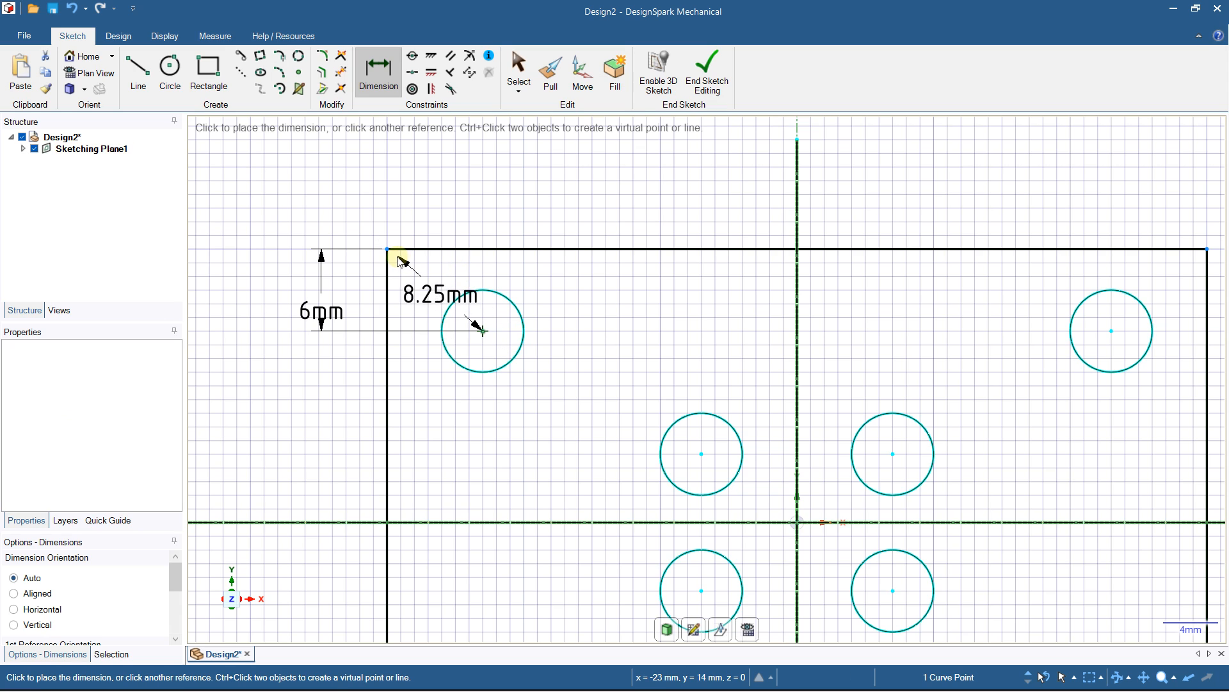
pyautogui.click(389, 251)
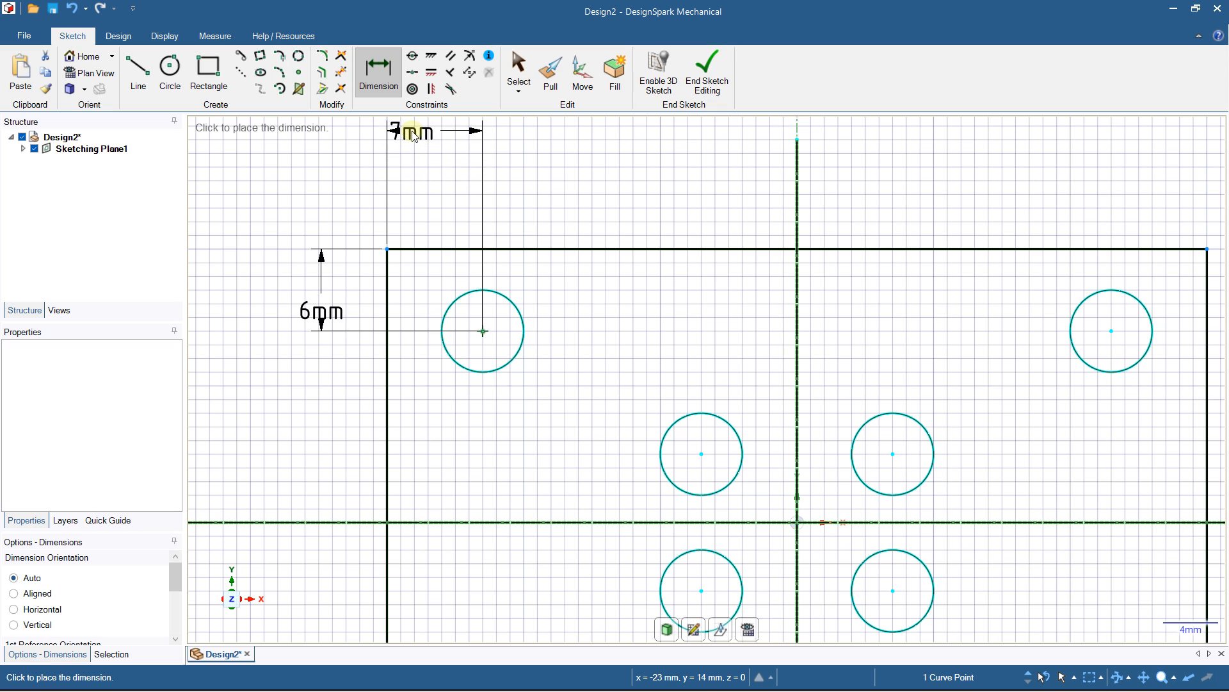
pyautogui.click(400, 140)
pyautogui.doubleClick(398, 139)
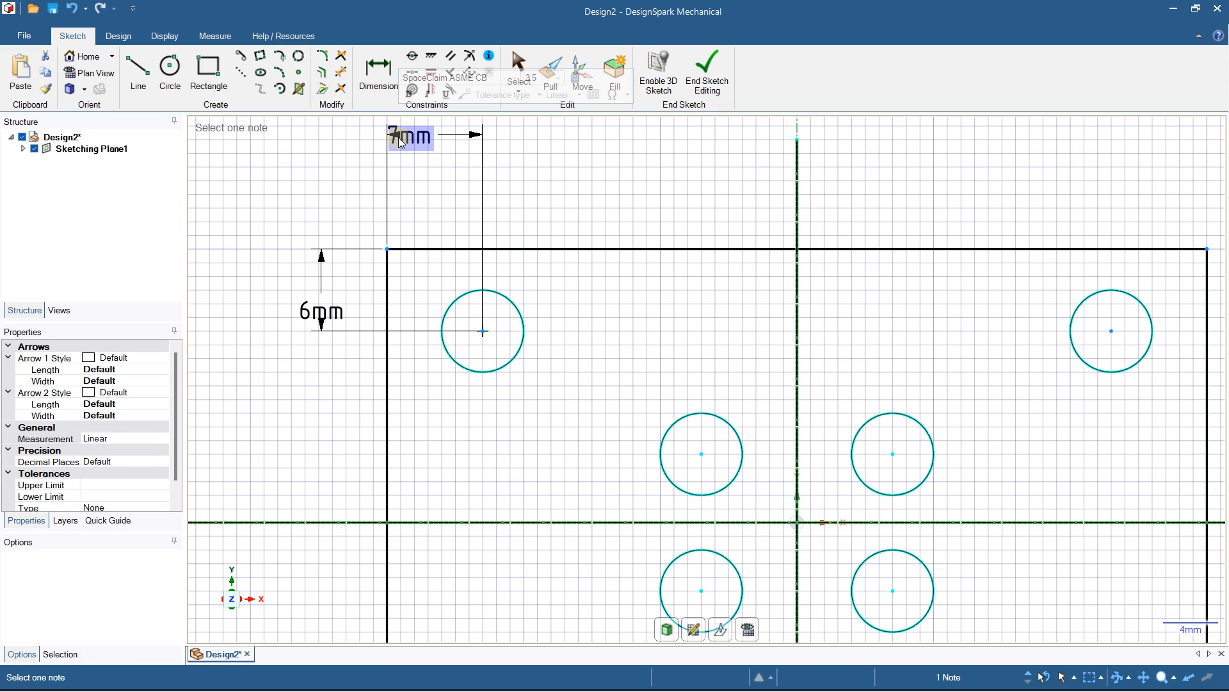
pyautogui.write('6')
pyautogui.press('Return')
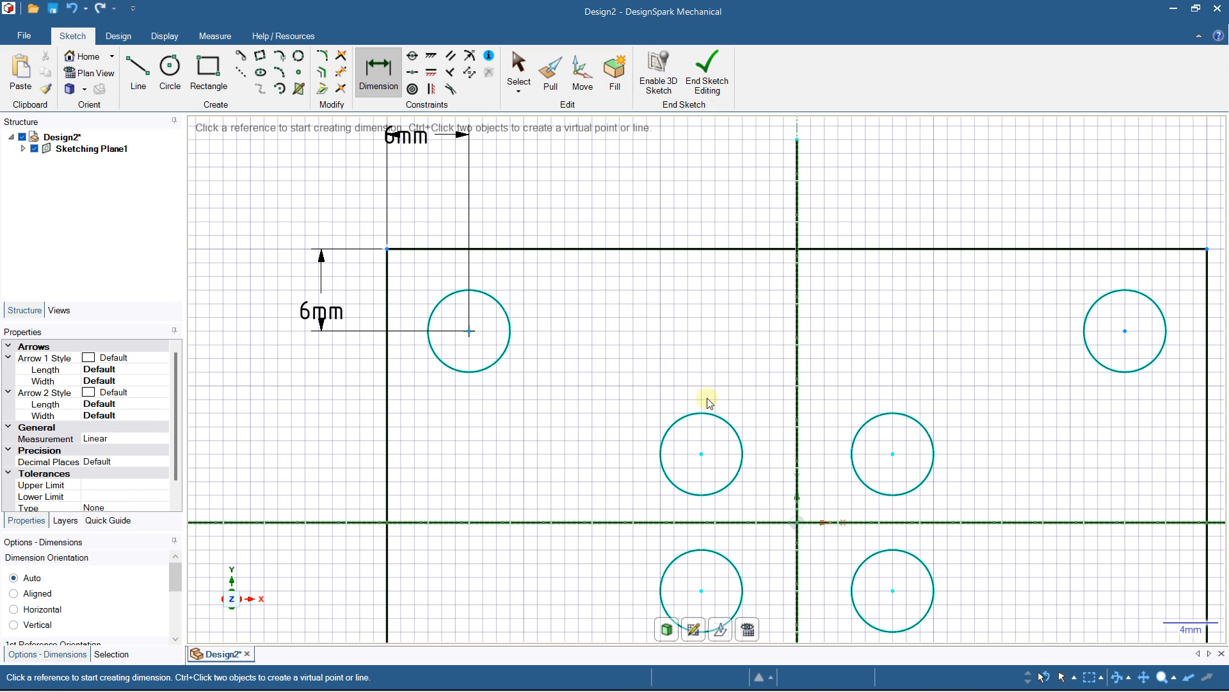
# Step: Dimension the inner upper-left circle's center from the vertical construction line and set the distance to 6 mm
pyautogui.click(799, 460)
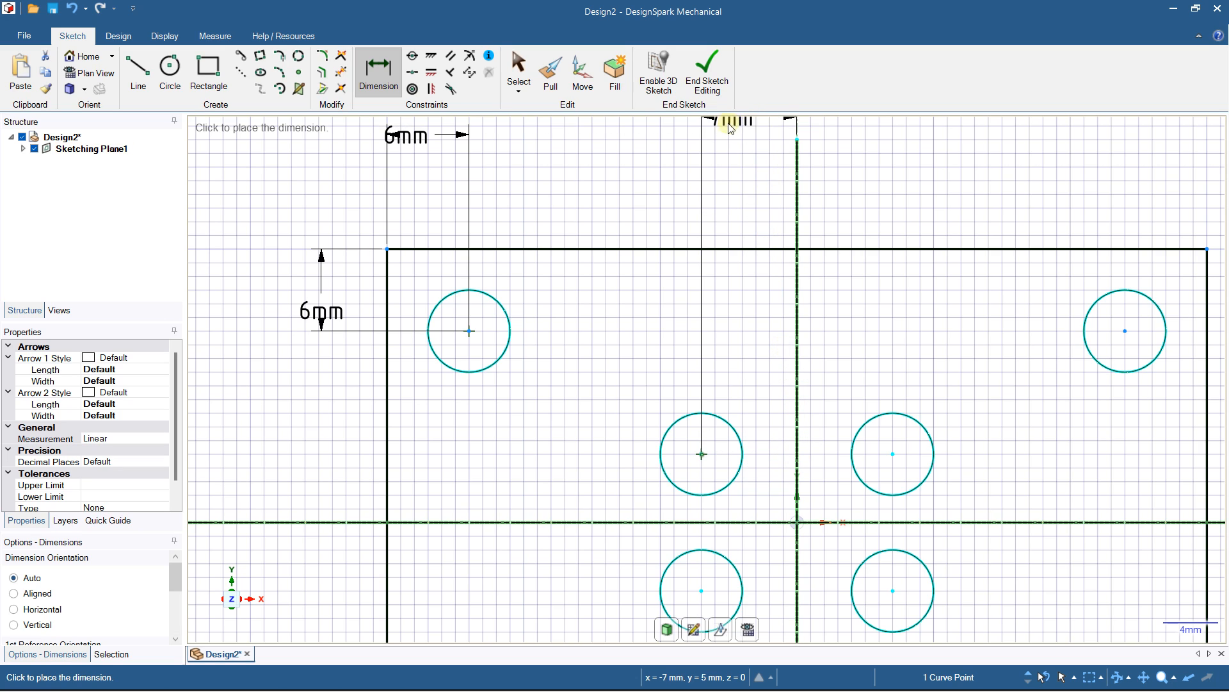
pyautogui.click(726, 173)
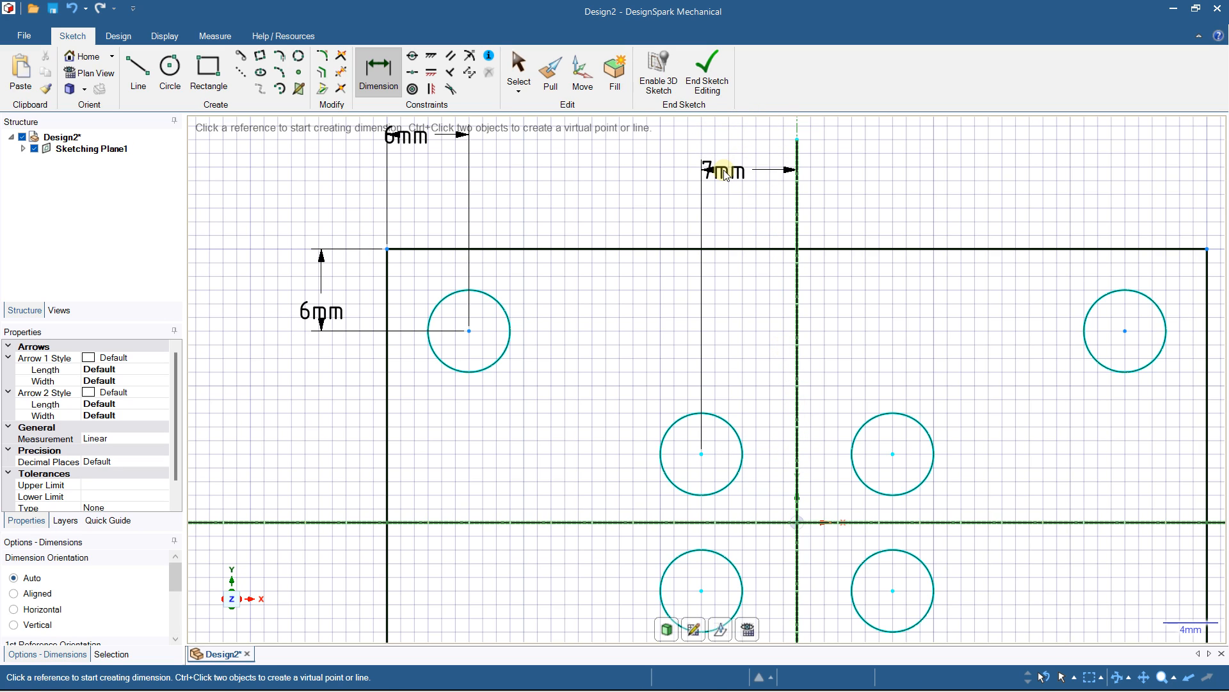
pyautogui.doubleClick(712, 170)
pyautogui.write('6')
pyautogui.press('Return')
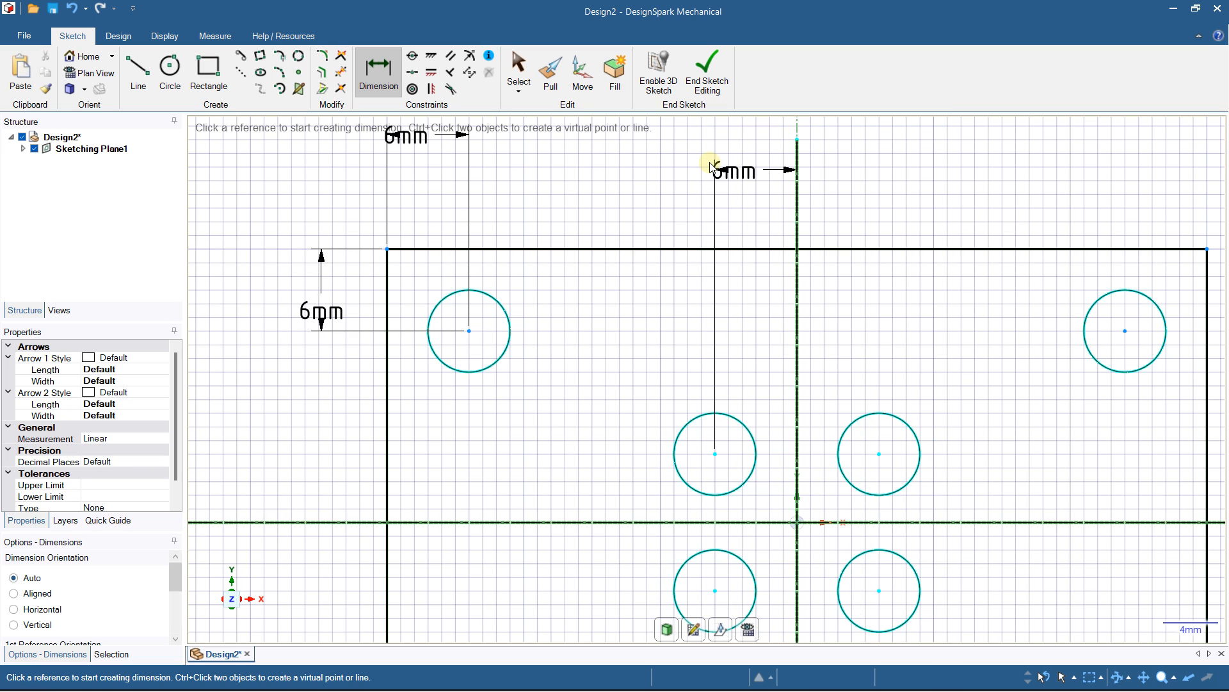
# Step: Dimension the inner upper-left circle's center from the horizontal construction line and set the distance to 6 mm
pyautogui.click(715, 455)
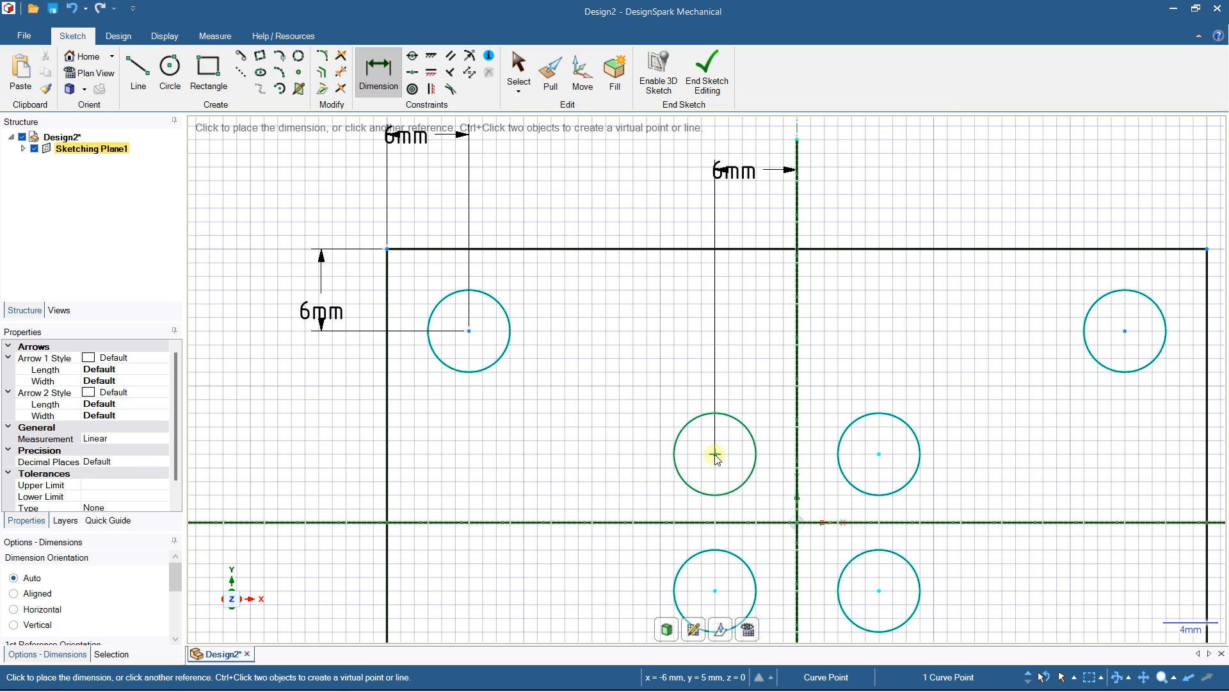
pyautogui.click(718, 524)
pyautogui.click(274, 516)
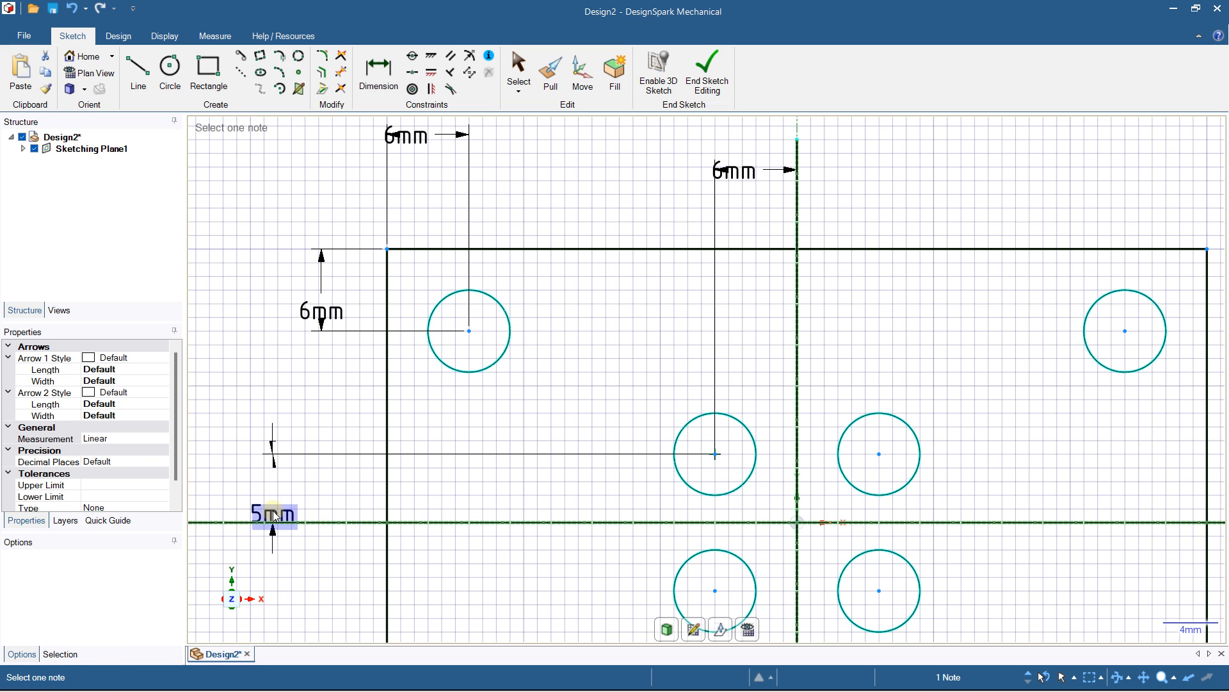
pyautogui.write('6')
pyautogui.press('Return')
# Step: Finish editing the plate sketch and turn it into surfaces
pyautogui.scroll(-5, 614, 324)
pyautogui.moveTo(597, 351); pyautogui.dragTo(599, 264, button='middle')
pyautogui.scroll(3, 625, 351)
pyautogui.moveTo(650, 361)
pyautogui.mouseDown(button='middle')
pyautogui.moveTo(653, 408)
pyautogui.moveTo(646, 380)
pyautogui.moveTo(647, 396)
pyautogui.moveTo(493, 376)
pyautogui.mouseUp(button='middle')
pyautogui.scroll(-5, 646, 396)
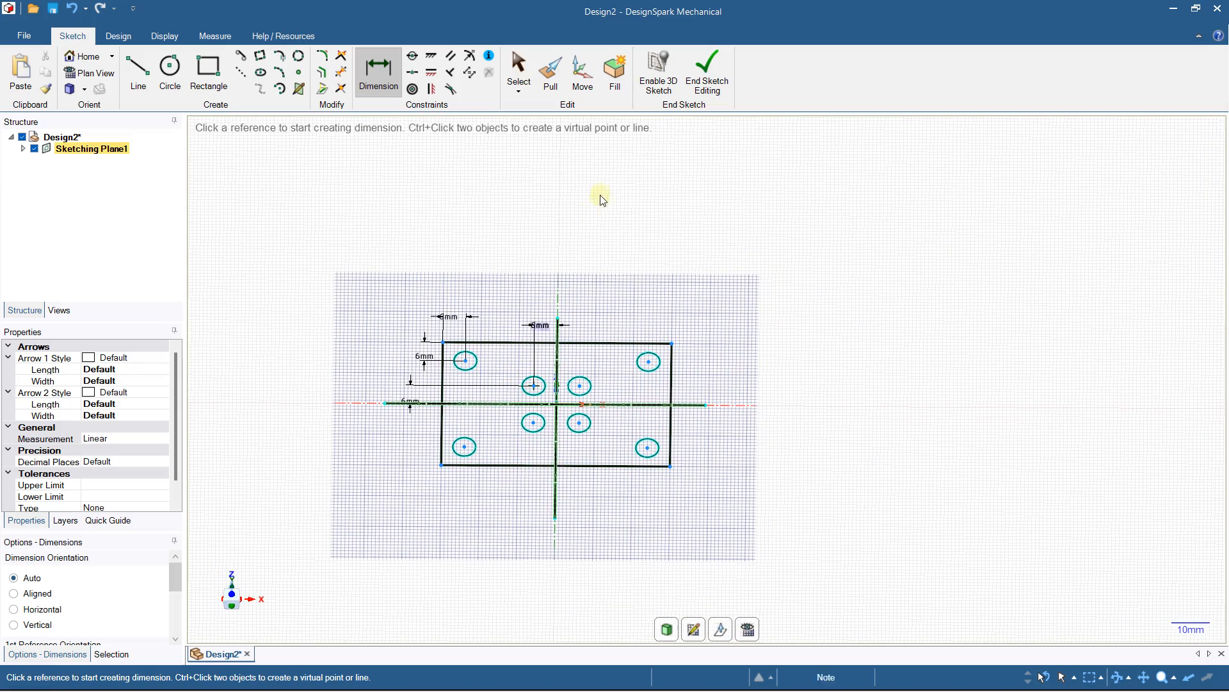
pyautogui.click(698, 83)
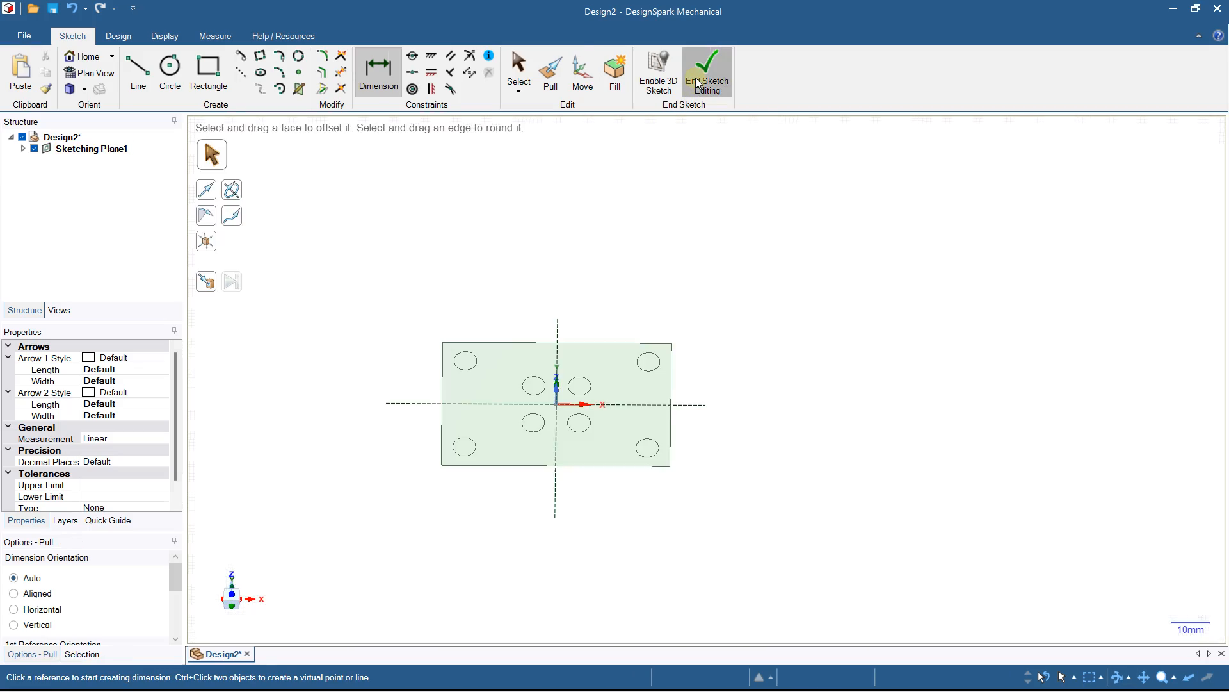
# Step: Delete the Curves folder holding the leftover construction lines
pyautogui.scroll(3, 489, 384)
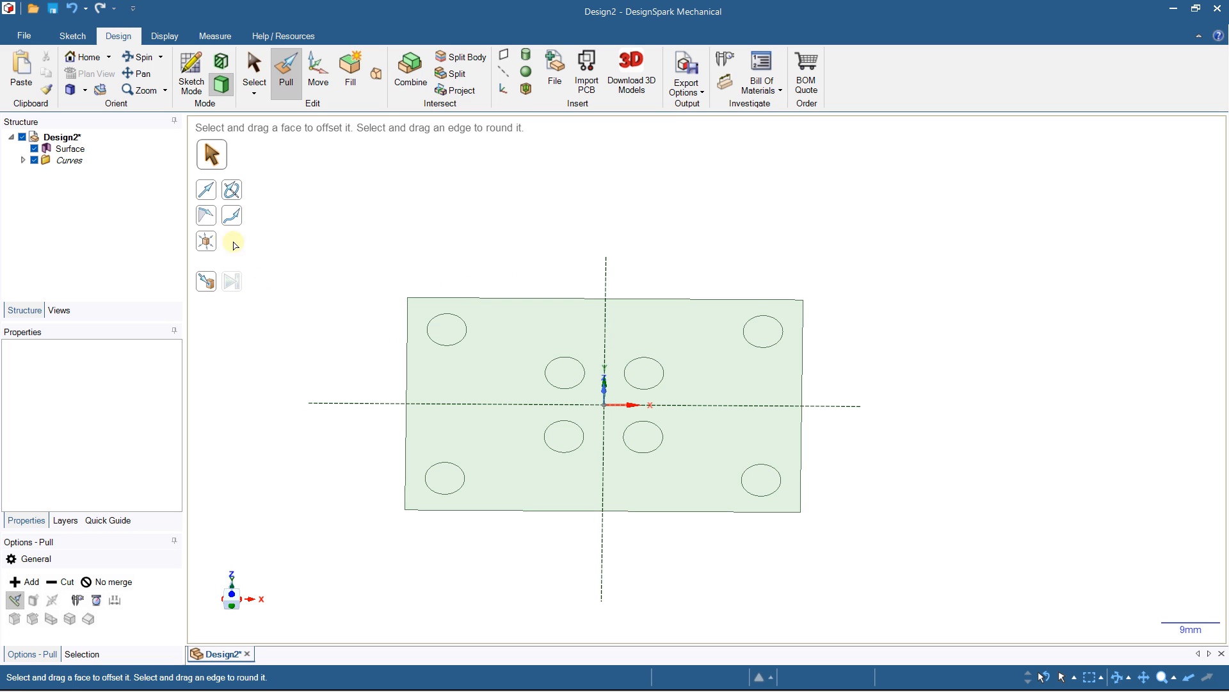
pyautogui.rightClick(70, 164)
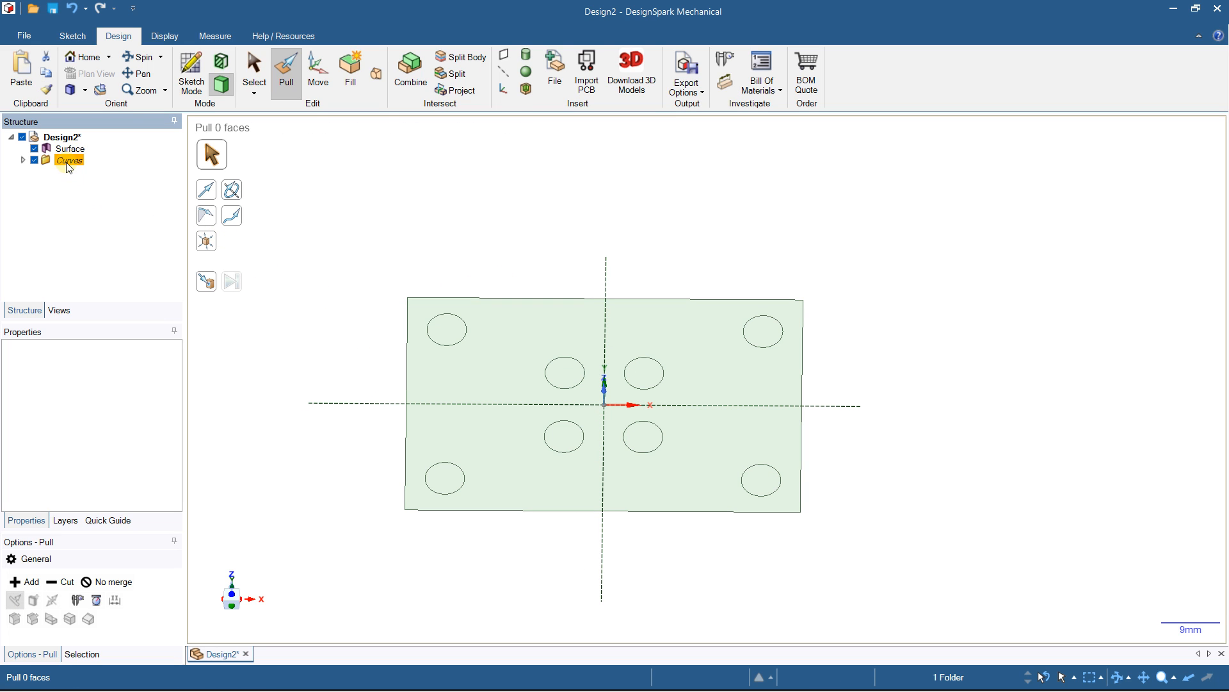
pyautogui.click(102, 190)
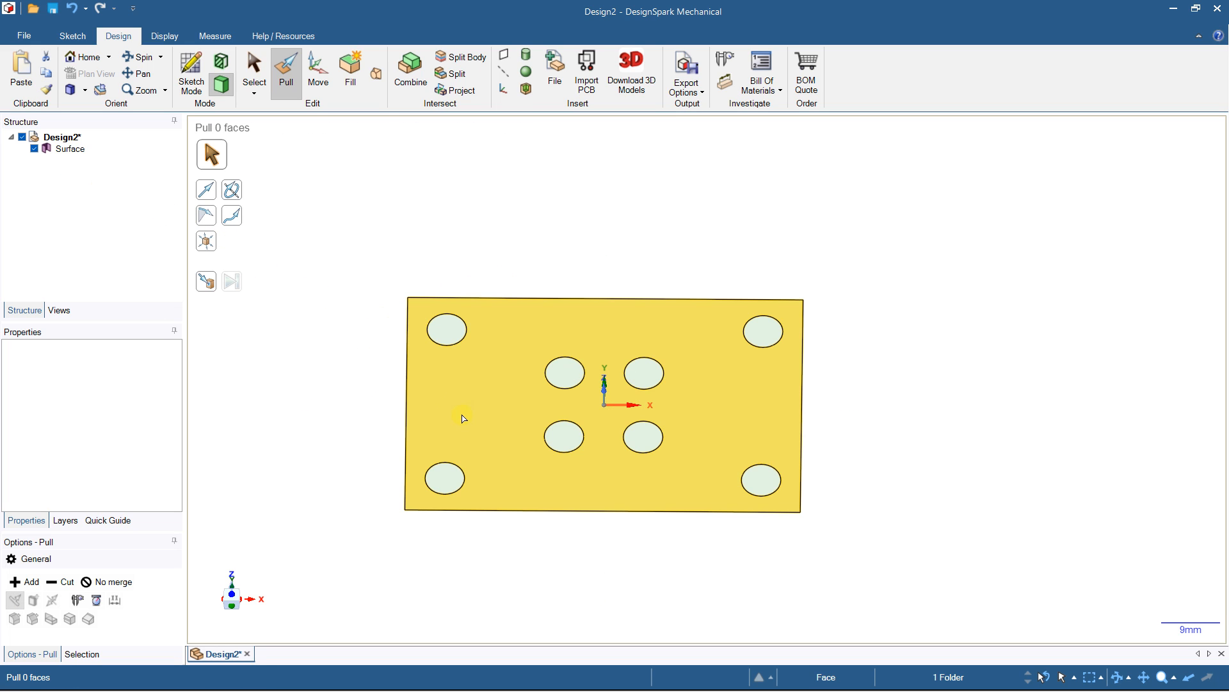
# Step: Pull the plate face around the circles upward into a solid 4 mm thick
pyautogui.click(495, 412)
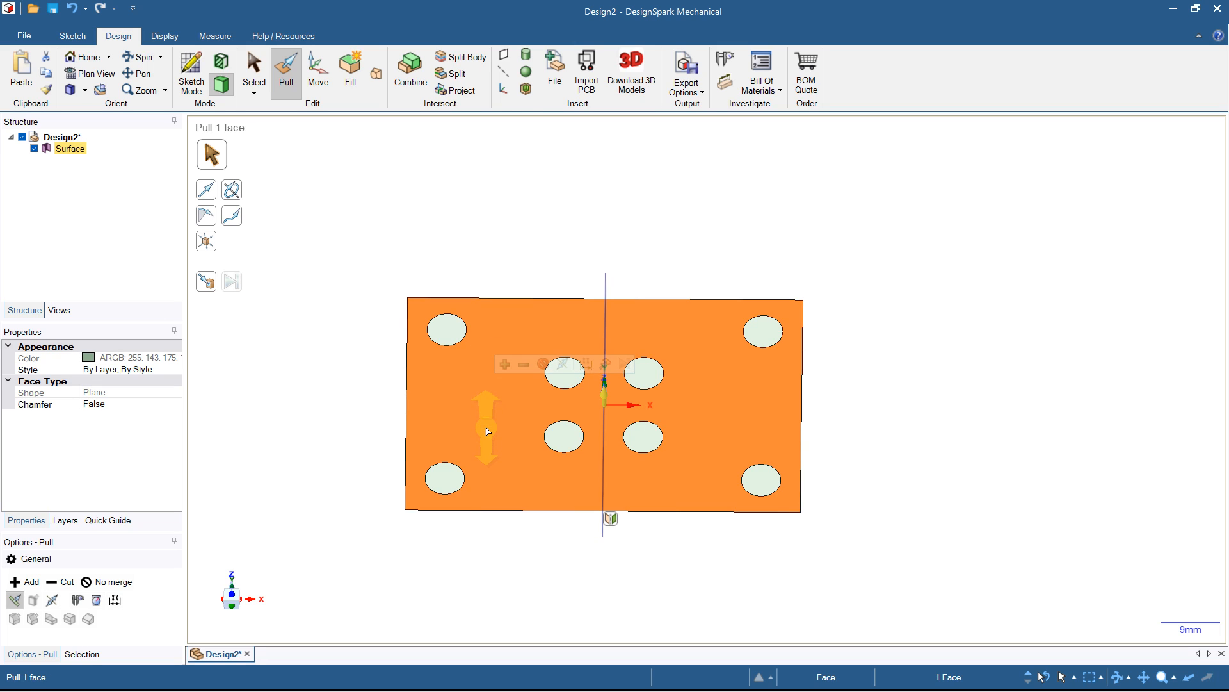
pyautogui.moveTo(488, 436); pyautogui.dragTo(485, 419)
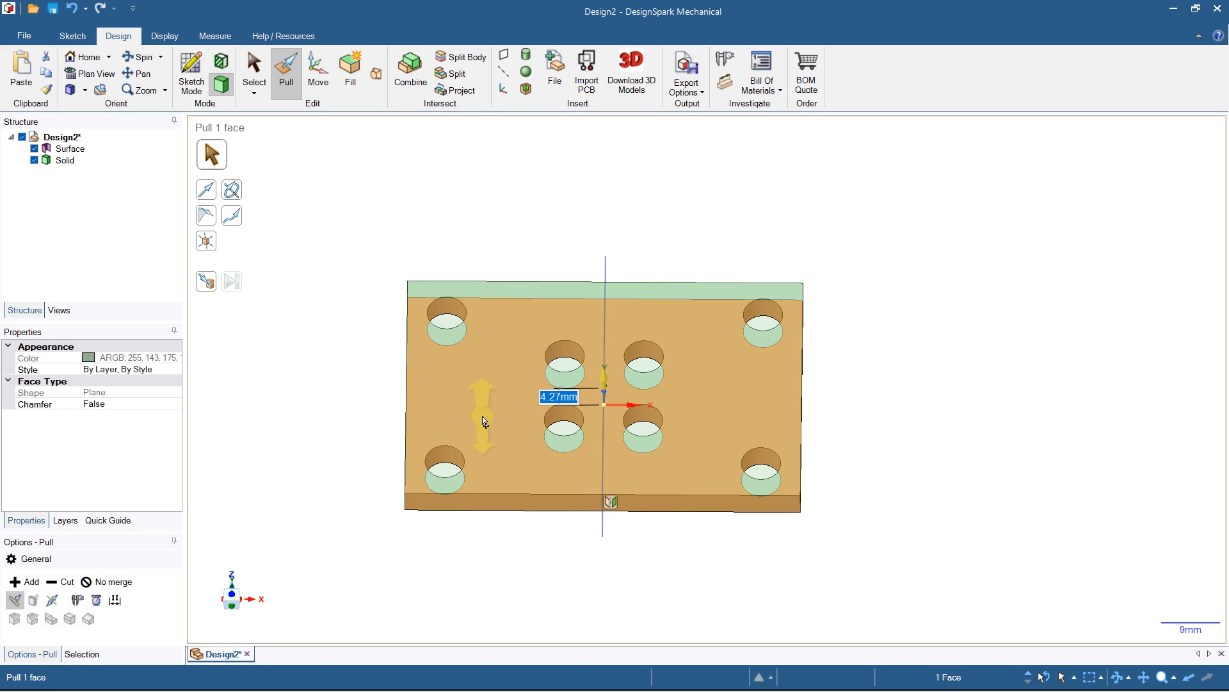
pyautogui.write('4')
pyautogui.press('Return')
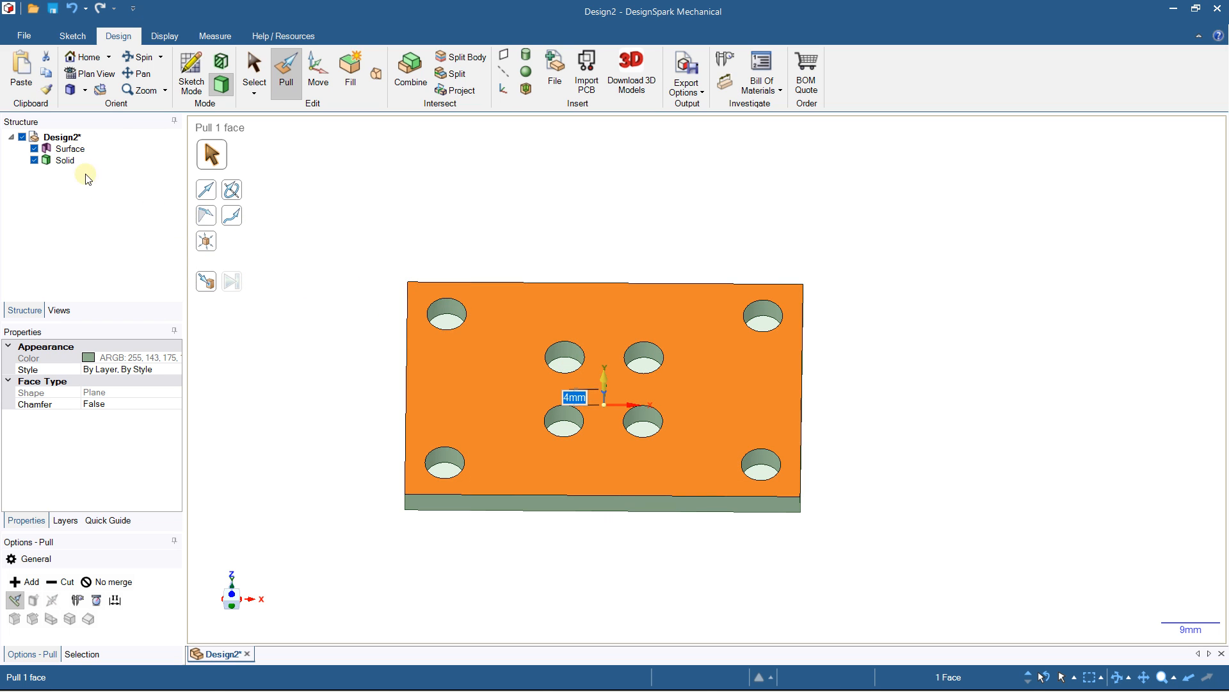
# Step: Delete the leftover Surface body made of the circular faces in the holes
pyautogui.rightClick(75, 156)
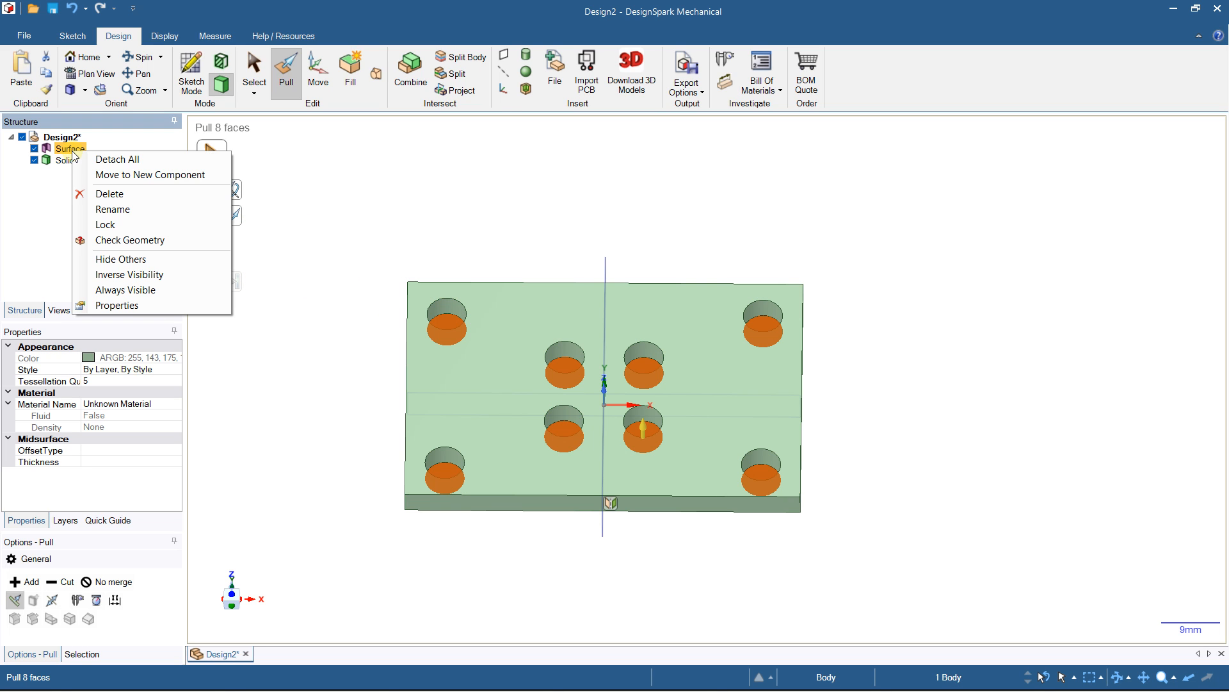
pyautogui.click(110, 192)
pyautogui.click(431, 365)
pyautogui.moveTo(431, 365); pyautogui.dragTo(488, 329, button='middle')
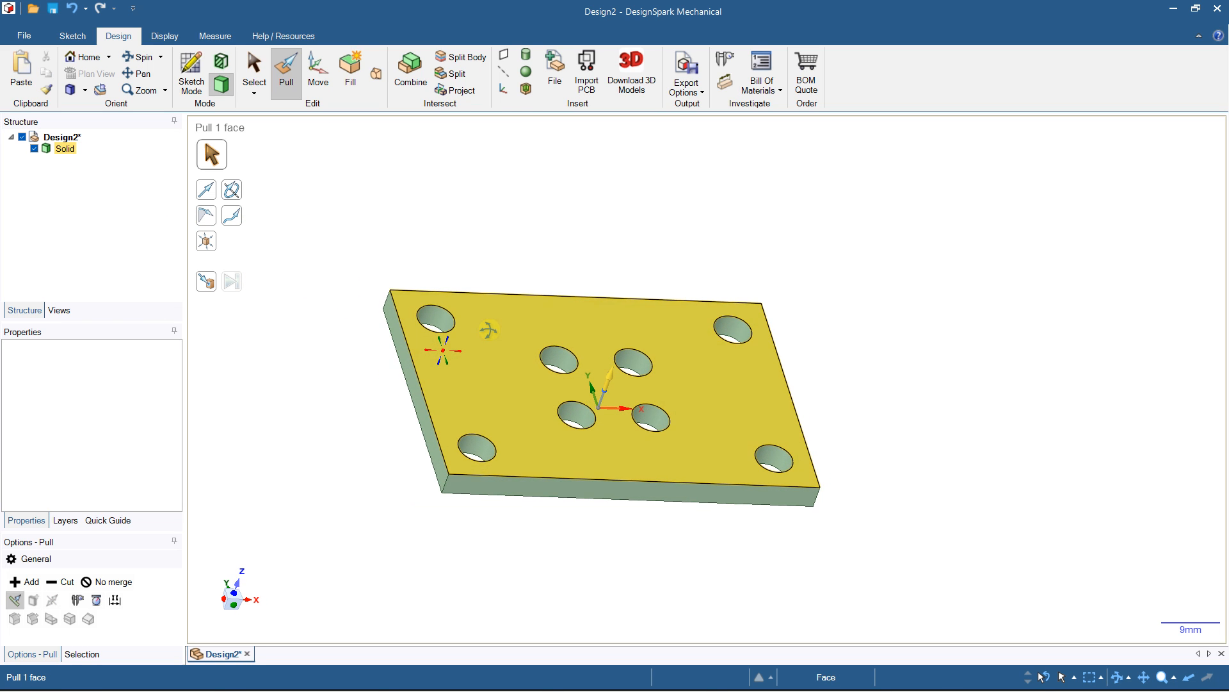
pyautogui.click(466, 218)
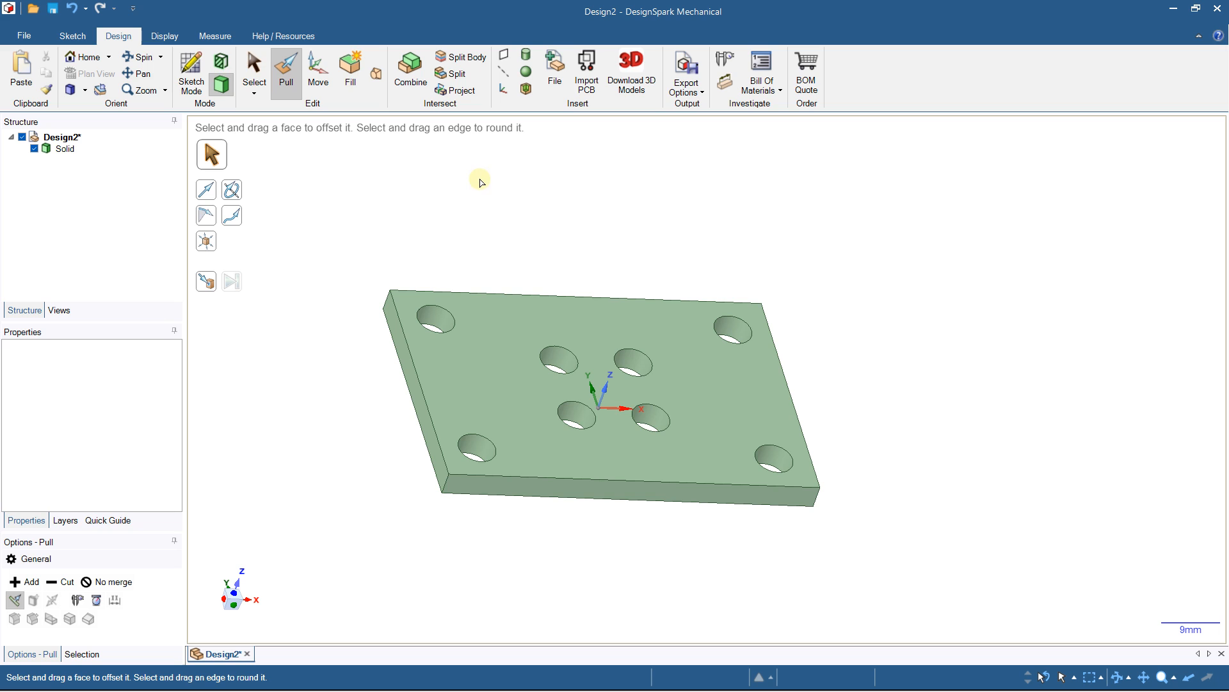
# Step: Round the two vertical corner edges at the front of the plate with the Pull tool
pyautogui.moveTo(394, 411); pyautogui.dragTo(374, 341, button='middle')
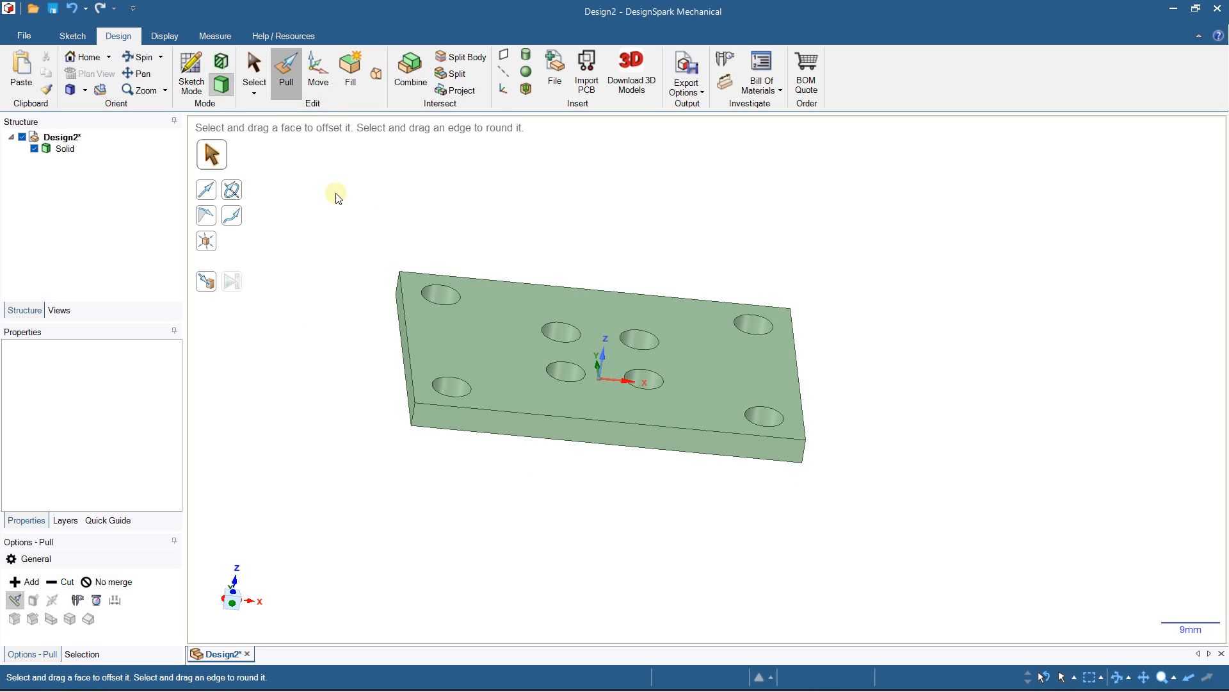
pyautogui.scroll(3, 413, 419)
pyautogui.click(413, 418)
pyautogui.scroll(2, 413, 418)
pyautogui.moveTo(447, 411); pyautogui.dragTo(502, 409)
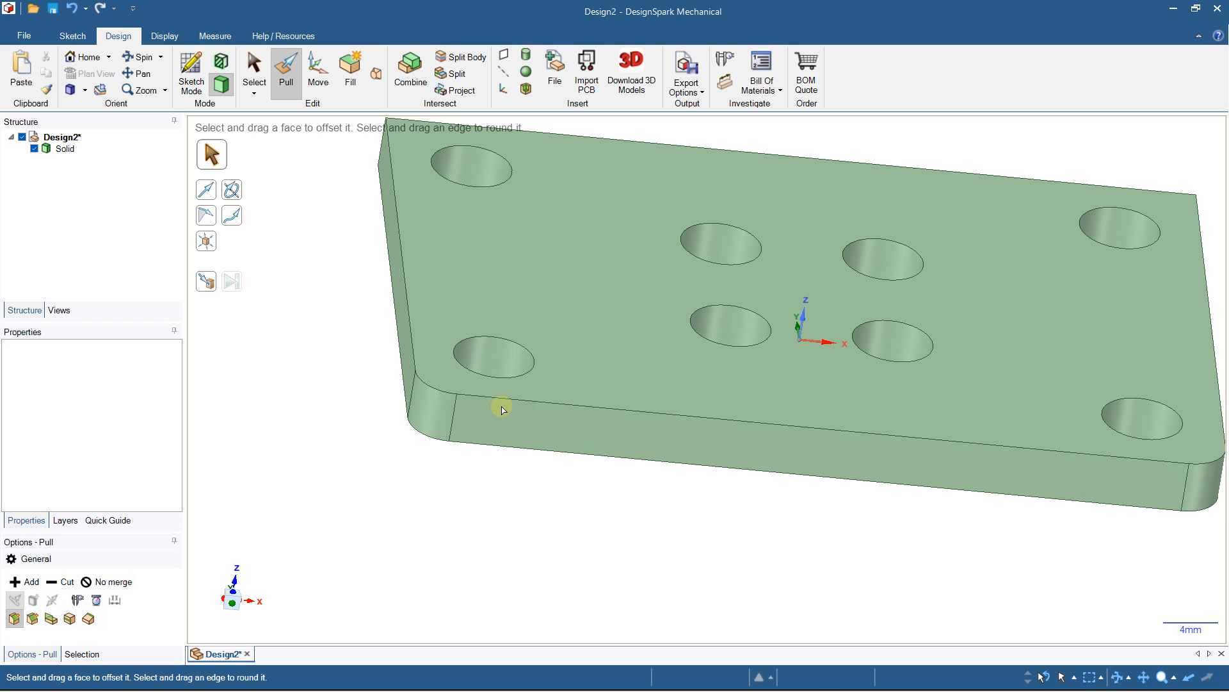
# Step: Undo the freehand round and round the plate's two front vertical corner edges to 6 mm with the Pull tool
pyautogui.click(501, 409)
pyautogui.click(386, 385)
pyautogui.click(77, 16)
pyautogui.click(511, 443)
pyautogui.click(414, 430)
pyautogui.moveTo(415, 430); pyautogui.dragTo(488, 430)
pyautogui.write('4')
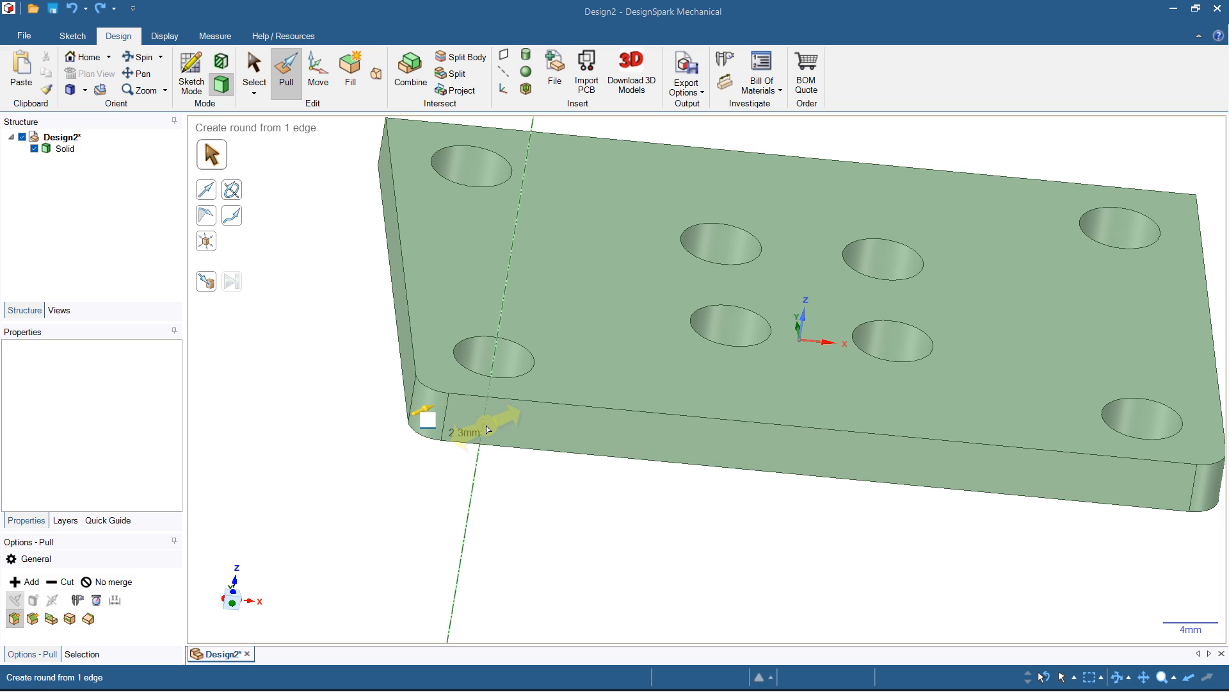
pyautogui.press('Return')
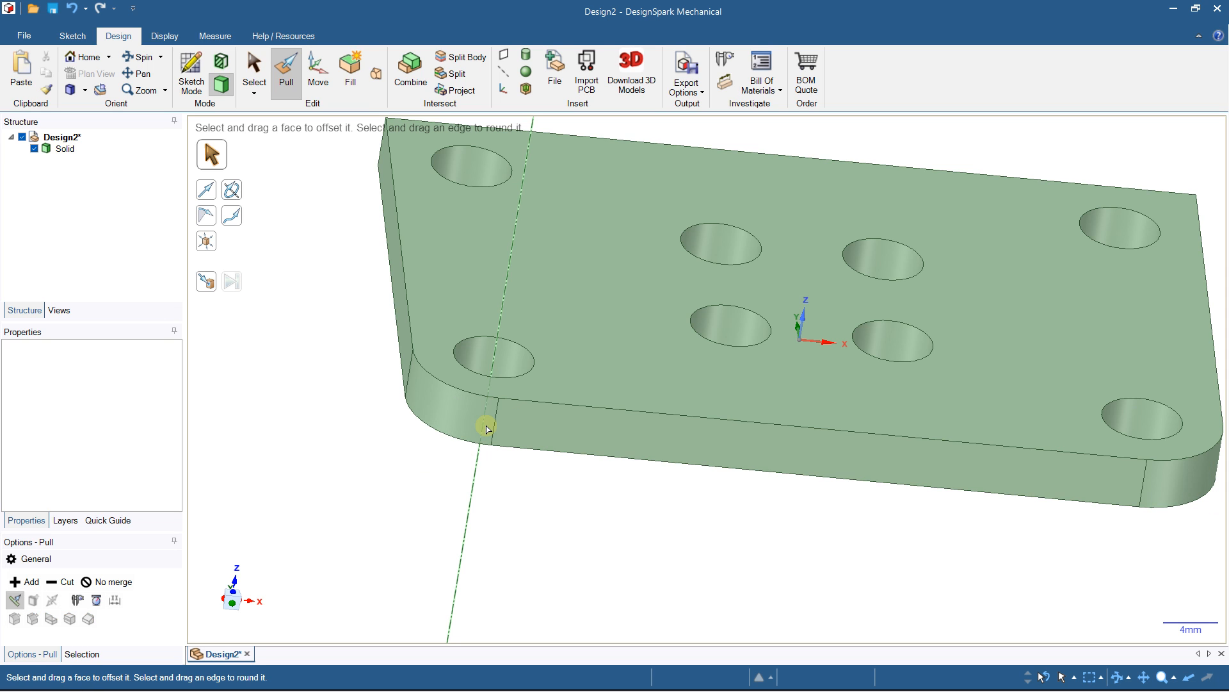
# Step: Round the plate's remaining vertical corner edges at the back to 6 mm with the Pull tool
pyautogui.scroll(-3, 487, 428)
pyautogui.moveTo(529, 396); pyautogui.dragTo(602, 504, button='middle')
pyautogui.scroll(5, 535, 339)
pyautogui.click(503, 263)
pyautogui.moveTo(503, 263); pyautogui.dragTo(563, 332)
pyautogui.write('6')
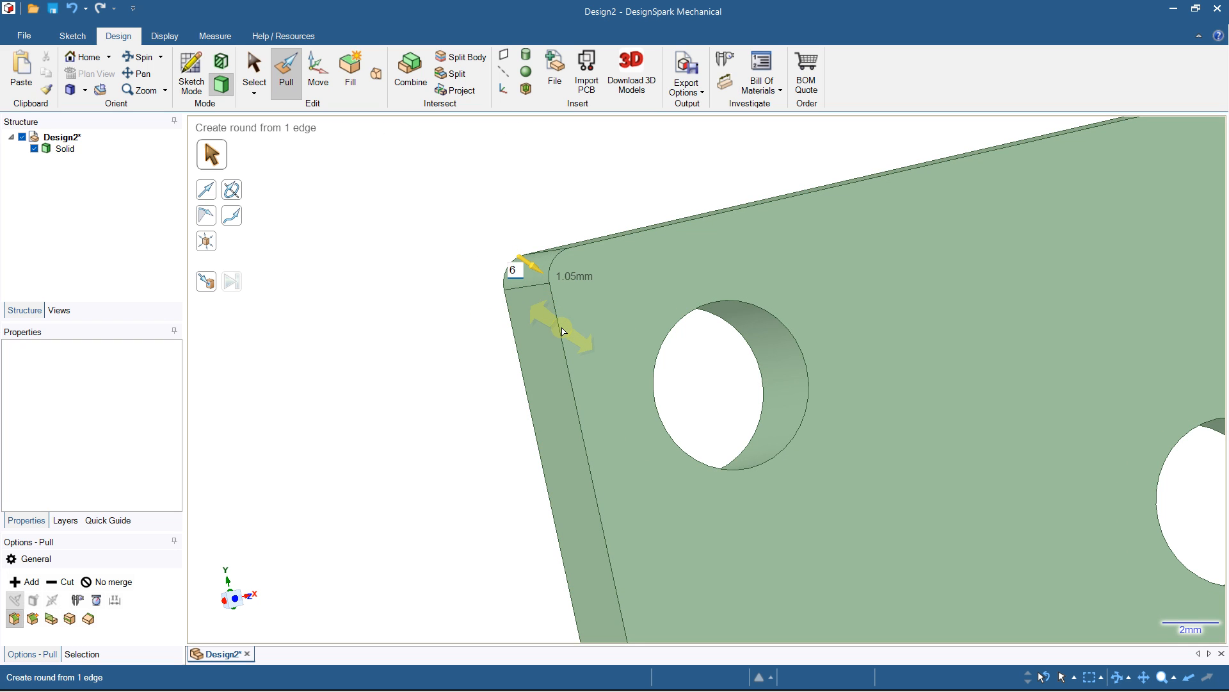
pyautogui.press('Return')
# Step: Examine the rounded corners and holes of the plate from several angles
pyautogui.scroll(-5, 561, 332)
pyautogui.scroll(-6, 561, 333)
pyautogui.moveTo(684, 388); pyautogui.dragTo(628, 374, button='middle')
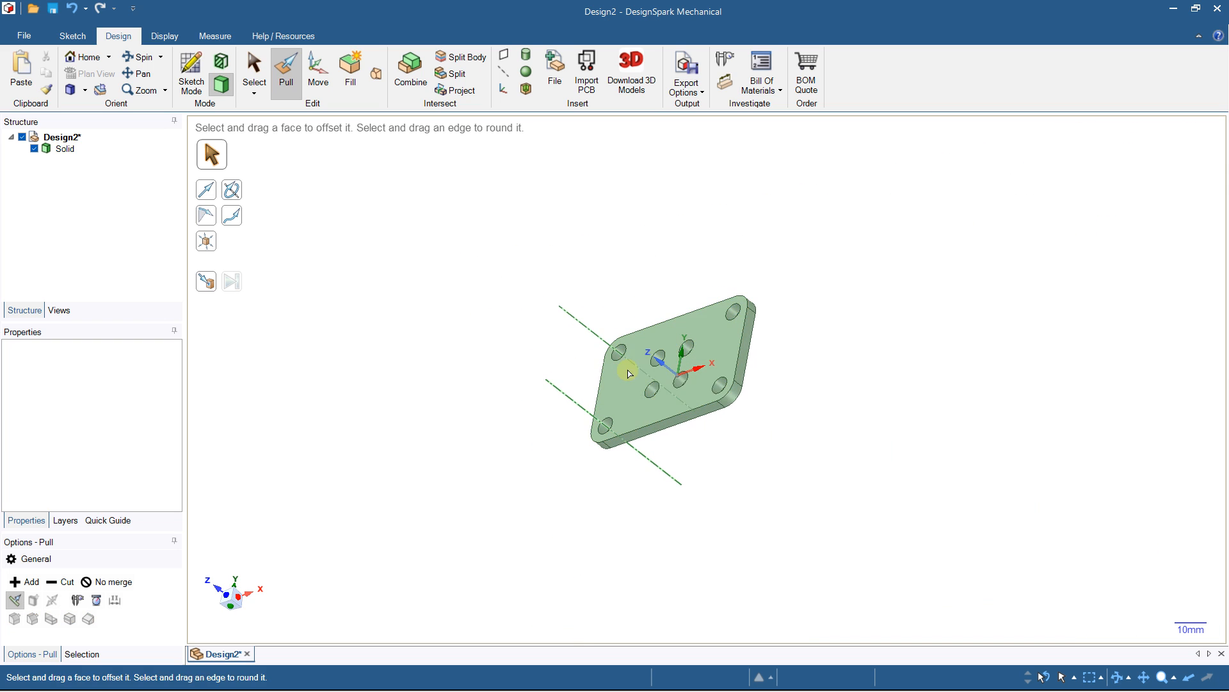
pyautogui.scroll(5, 779, 400)
pyautogui.moveTo(639, 280); pyautogui.dragTo(752, 248, button='middle')
pyautogui.scroll(-5, 634, 335)
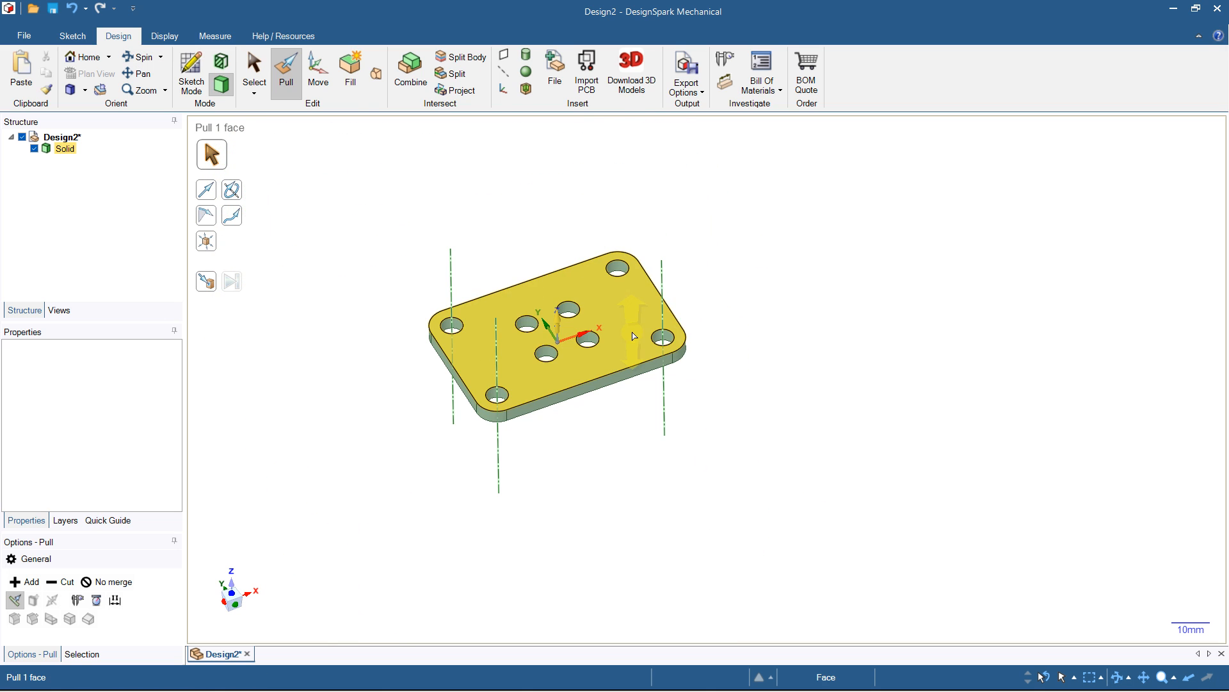
pyautogui.click(431, 288)
pyautogui.moveTo(412, 305); pyautogui.dragTo(502, 467, button='middle')
pyautogui.scroll(4, 512, 370)
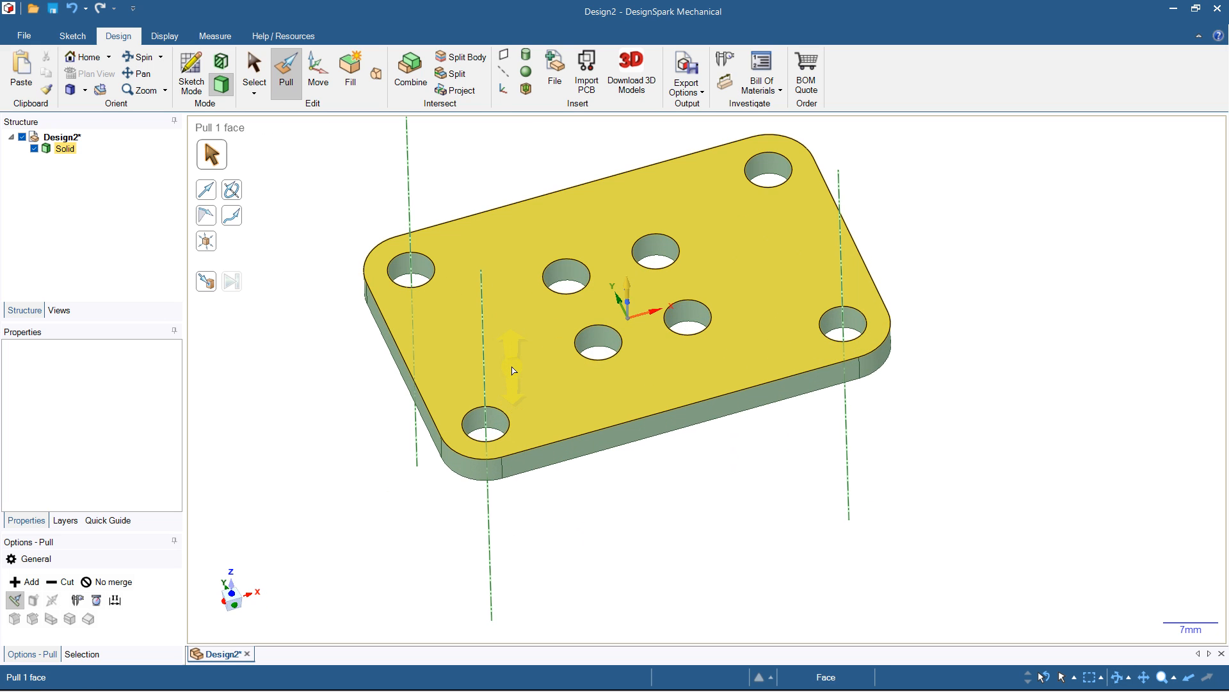
pyautogui.scroll(-4, 516, 375)
pyautogui.click(351, 224)
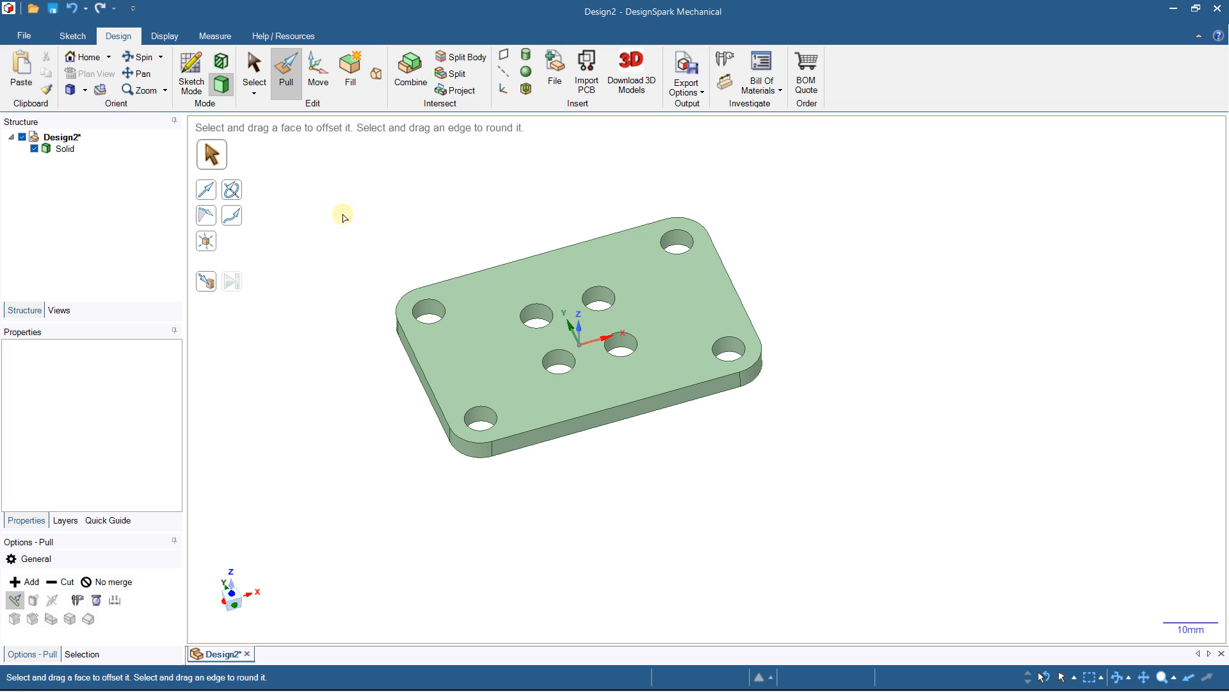
# Step: Color the whole plate body a custom yellow with RGB 255, 211, 0
pyautogui.click(262, 69)
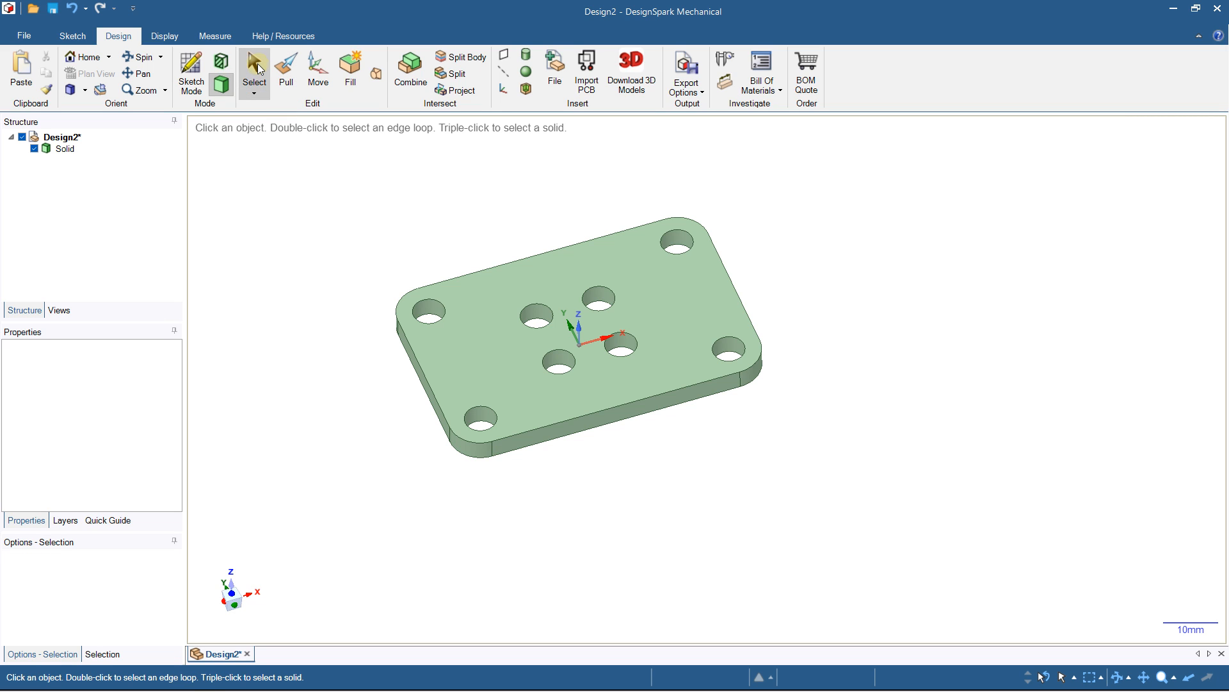
pyautogui.scroll(-2, 573, 288)
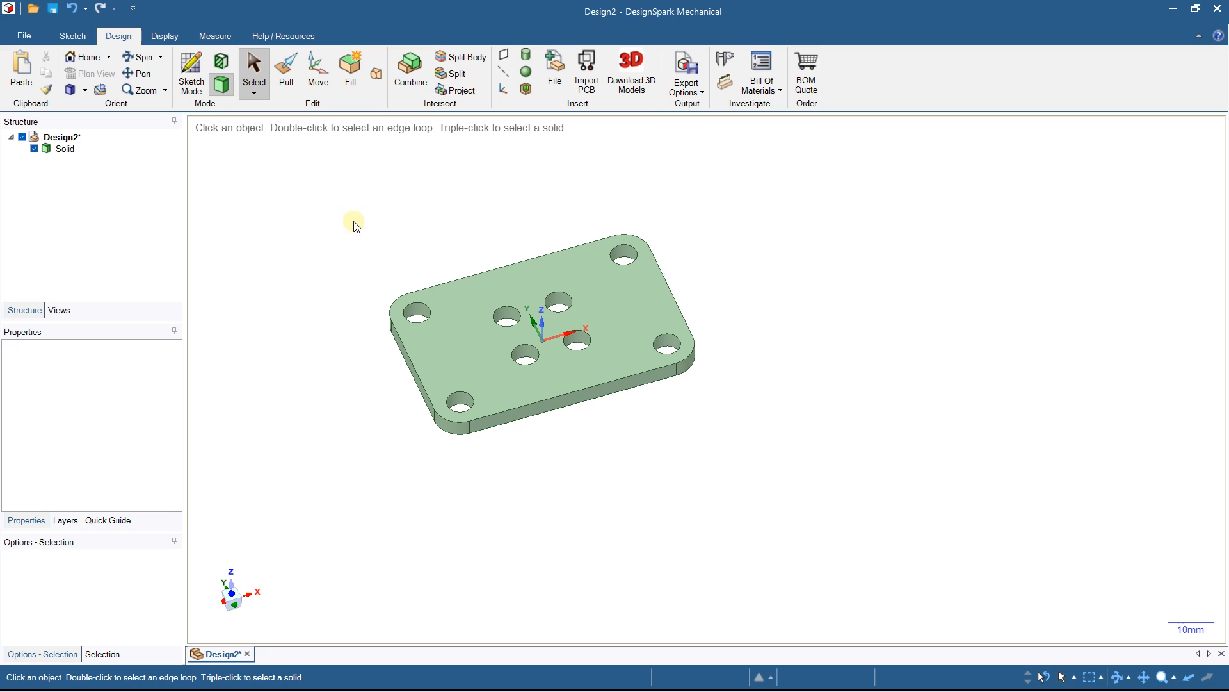
pyautogui.click(469, 306)
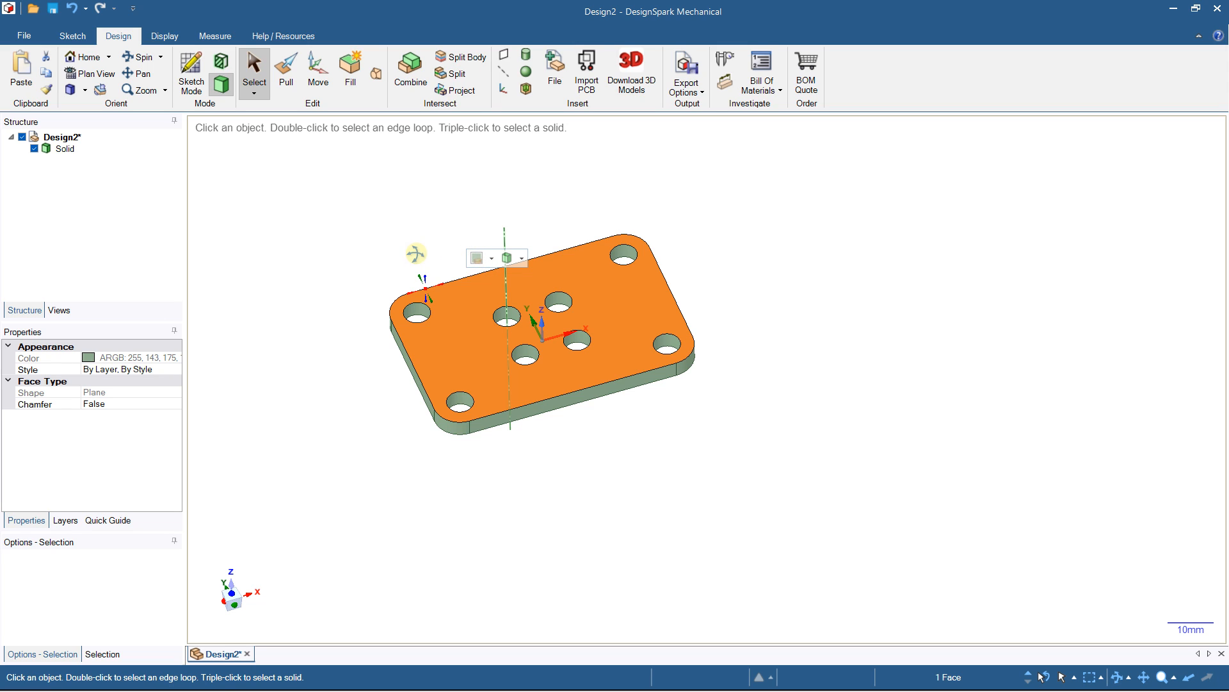
pyautogui.rightClick(415, 254)
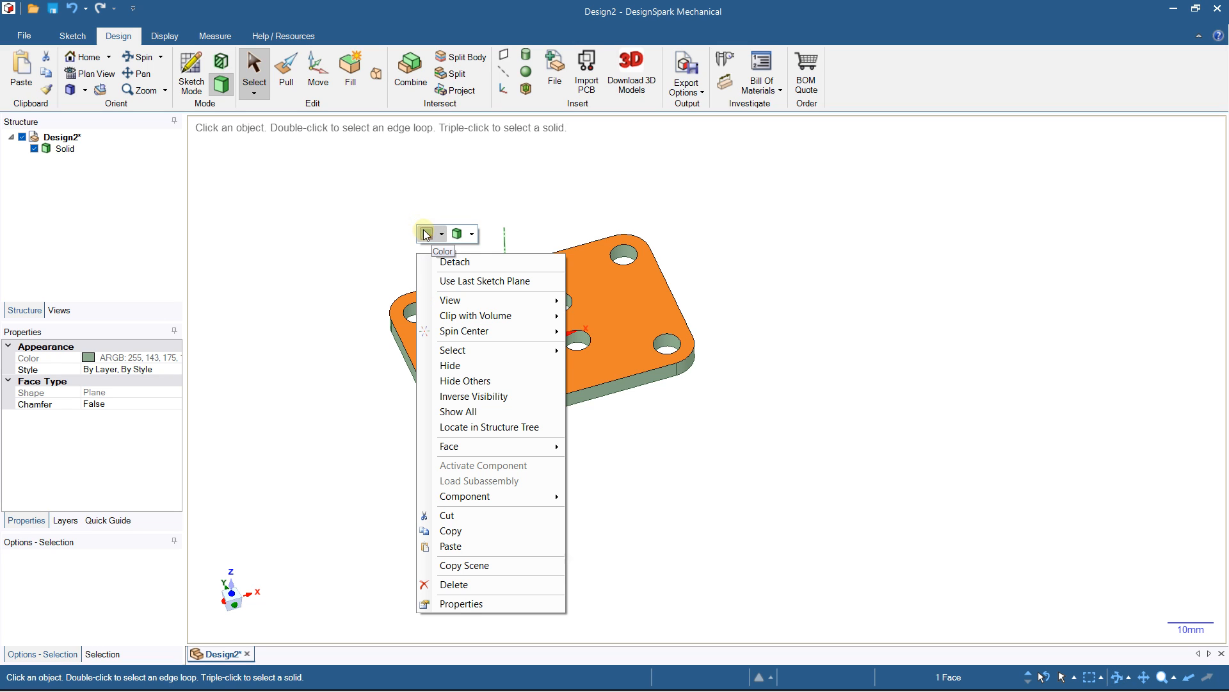
pyautogui.rightClick(393, 163)
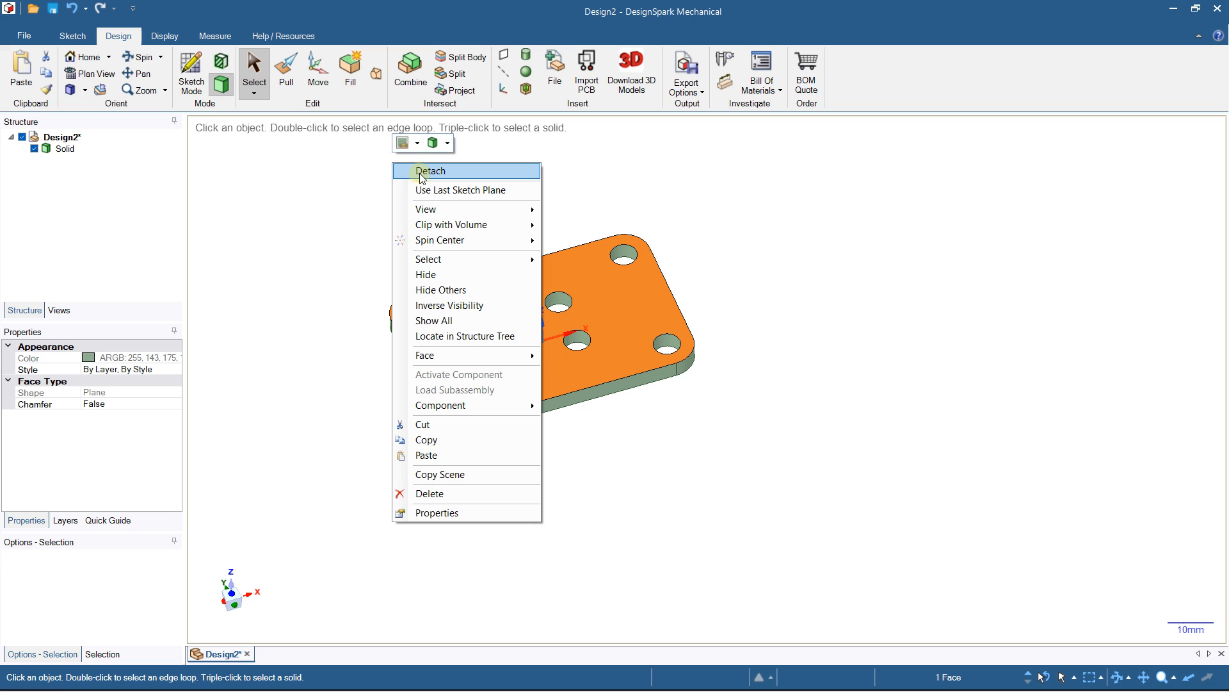
pyautogui.click(403, 144)
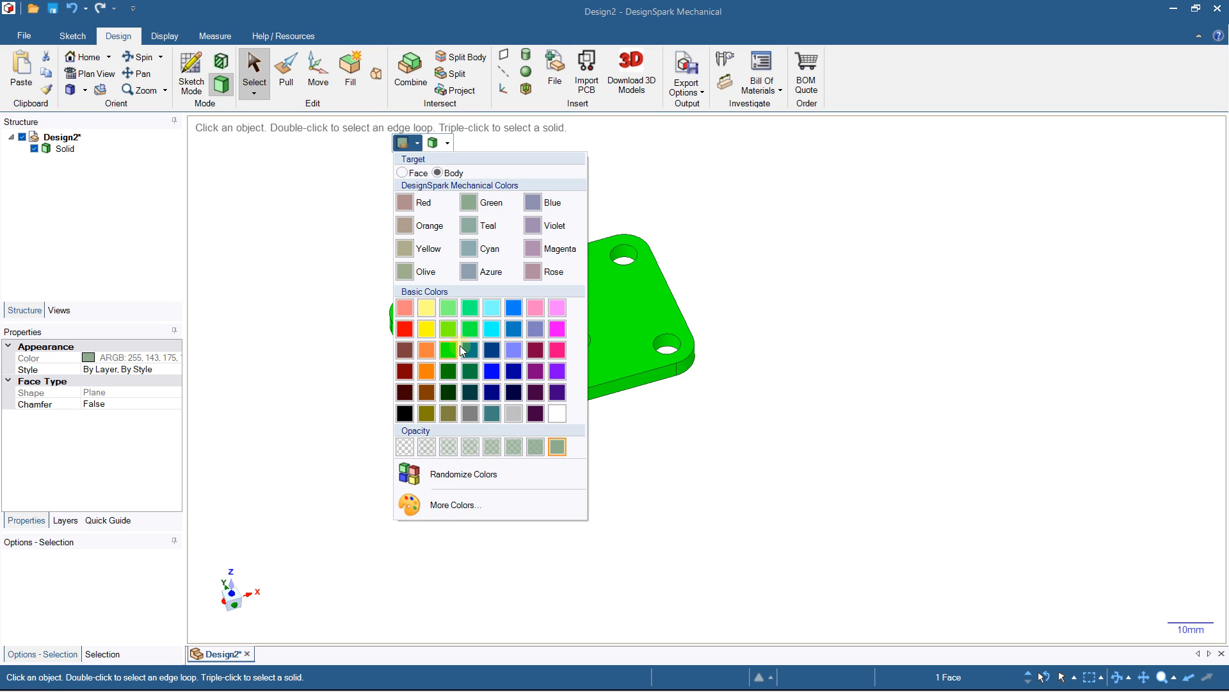
pyautogui.click(435, 496)
pyautogui.moveTo(652, 317); pyautogui.dragTo(654, 341)
pyautogui.moveTo(615, 275); pyautogui.dragTo(645, 194)
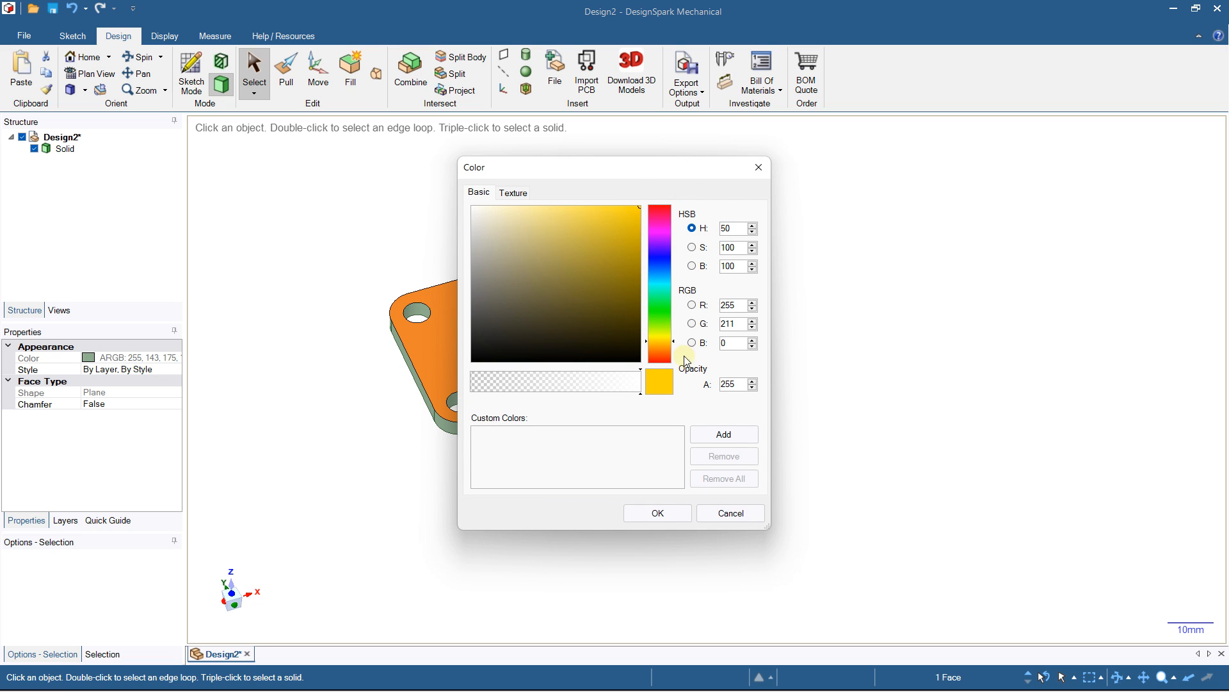
pyautogui.click(644, 510)
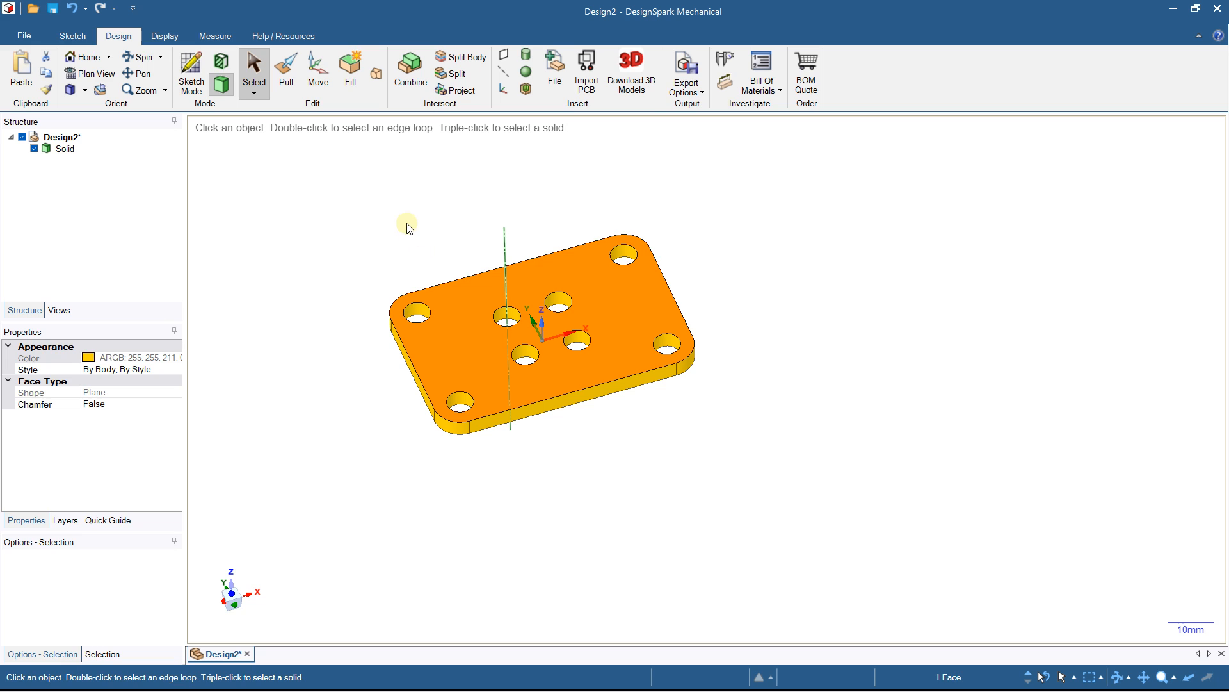
pyautogui.click(409, 228)
pyautogui.scroll(2, 427, 286)
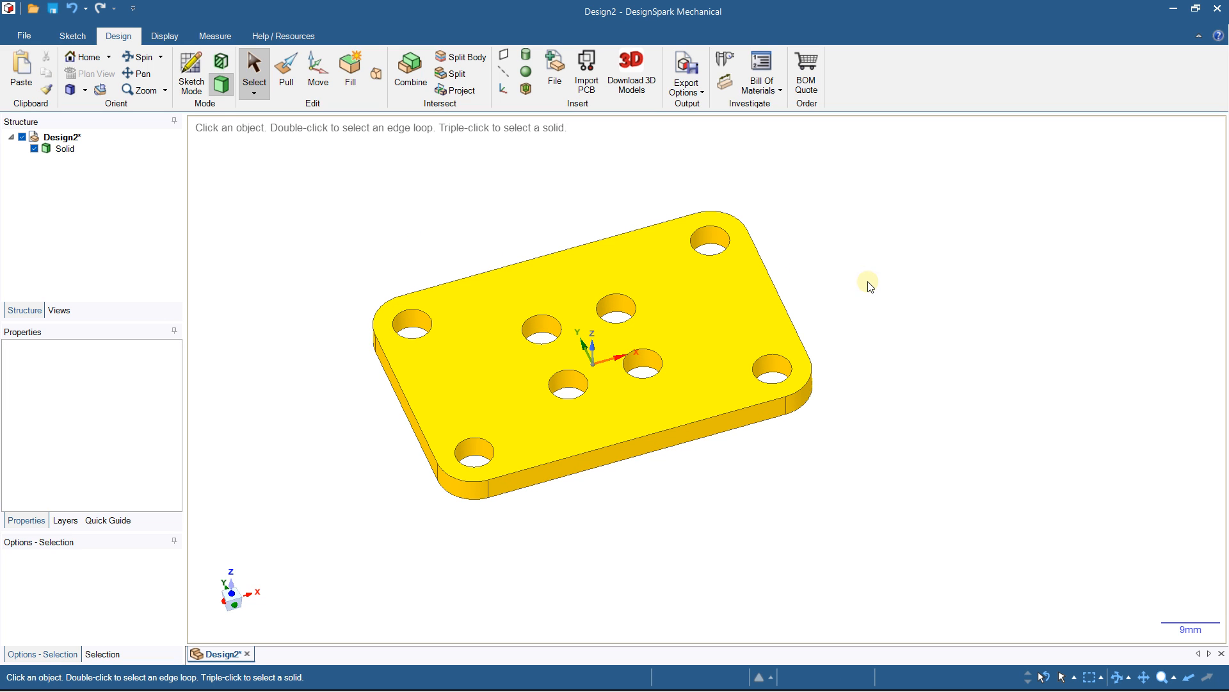
# Step: Undo the custom color applied to the plate body
pyautogui.click(70, 9)
pyautogui.click(398, 263)
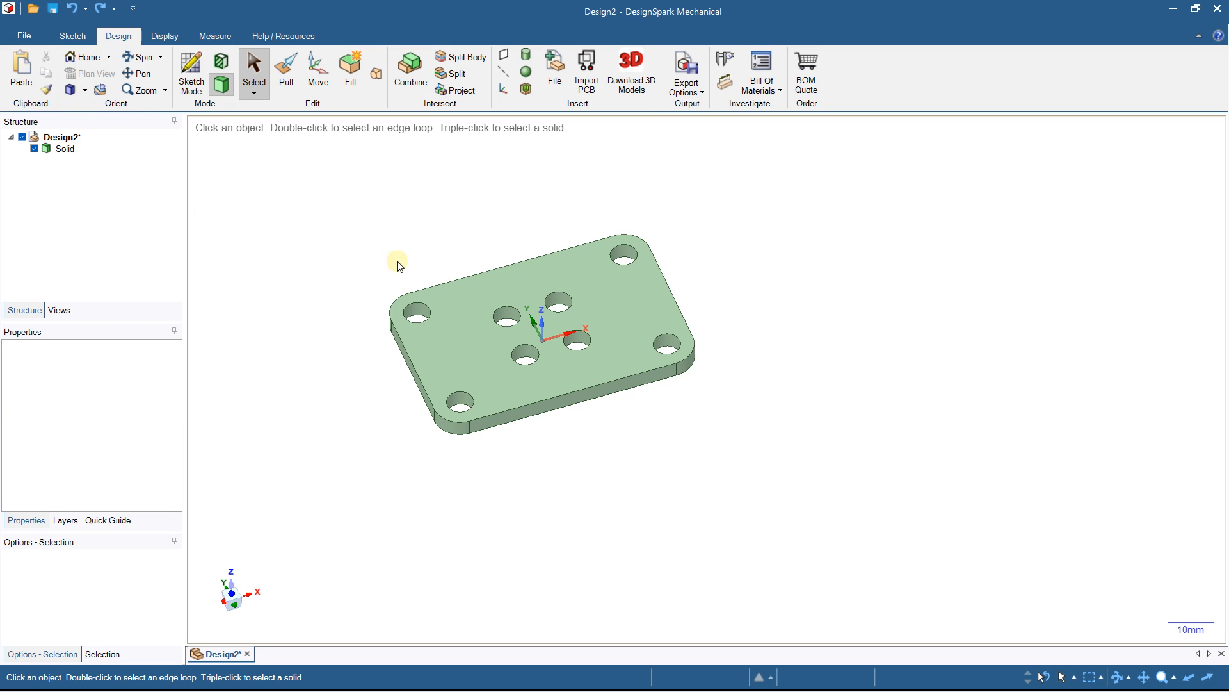
pyautogui.scroll(1, 397, 267)
pyautogui.scroll(1, 397, 267)
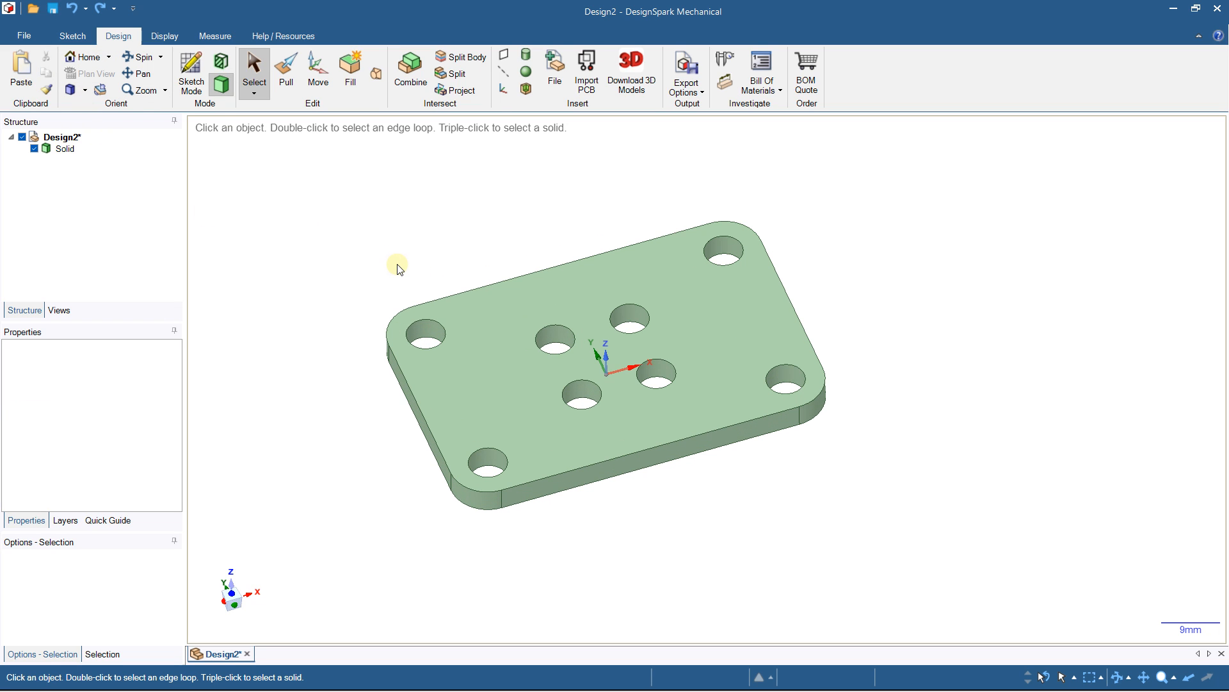
# Step: Color only the plate's top face bright red, with the face as color target
pyautogui.click(493, 323)
pyautogui.click(509, 279)
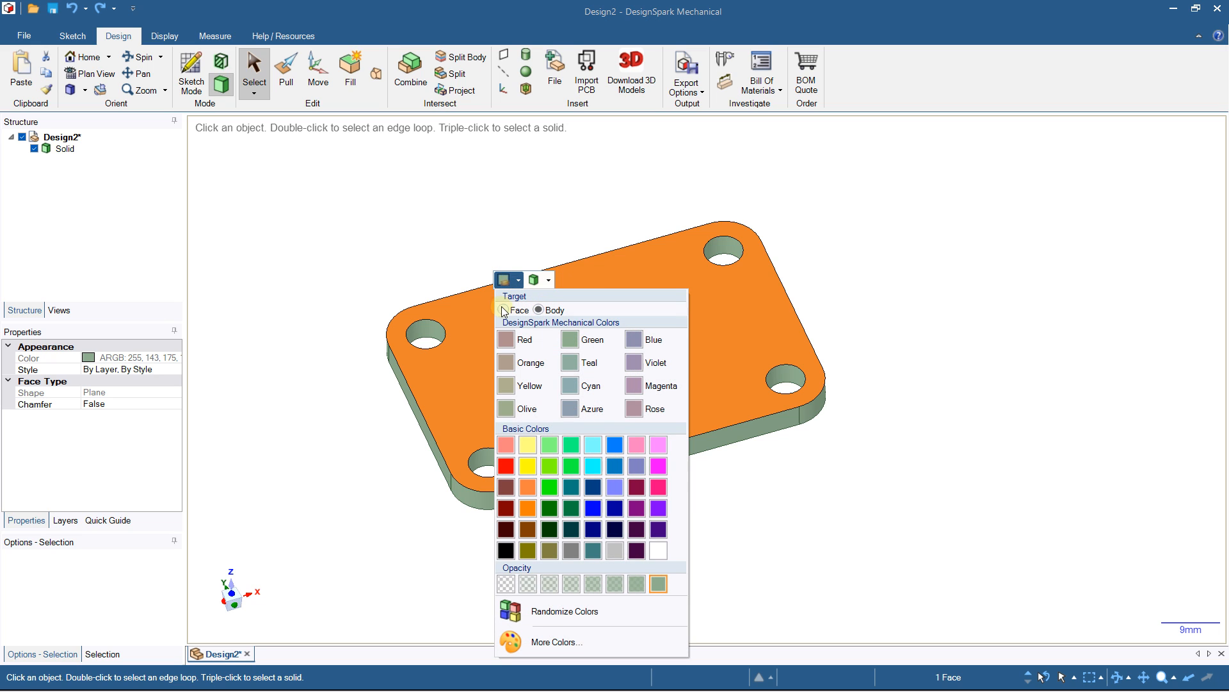
pyautogui.click(504, 464)
pyautogui.click(560, 190)
# Step: Color the plate's eight outer side faces, including the rounded corners, bright blue
pyautogui.moveTo(624, 455); pyautogui.dragTo(629, 379, button='middle')
pyautogui.moveTo(399, 539); pyautogui.dragTo(430, 540, button='middle')
pyautogui.click(466, 470)
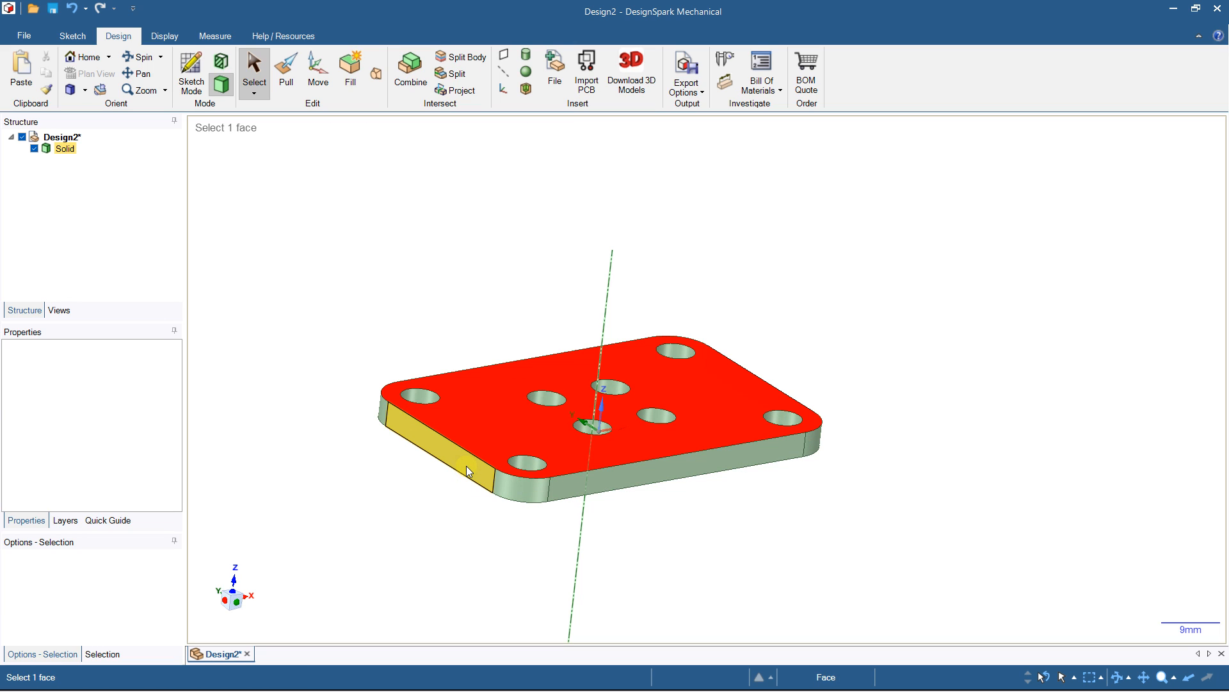
pyautogui.click(466, 466)
pyautogui.keyDown('ctrl'); pyautogui.click(516, 484); pyautogui.keyUp('ctrl')
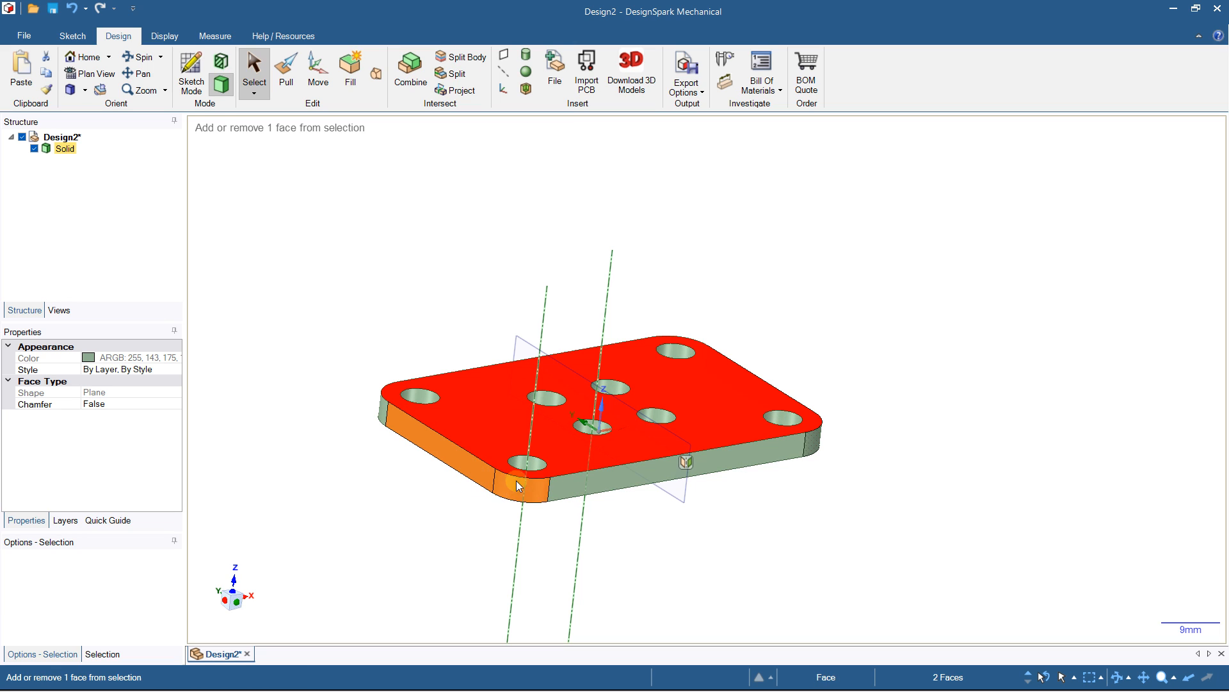
pyautogui.keyDown('ctrl'); pyautogui.click(583, 480); pyautogui.keyUp('ctrl')
pyautogui.keyDown('ctrl'); pyautogui.click(382, 413); pyautogui.keyUp('ctrl')
pyautogui.moveTo(679, 456); pyautogui.dragTo(521, 499, button='middle')
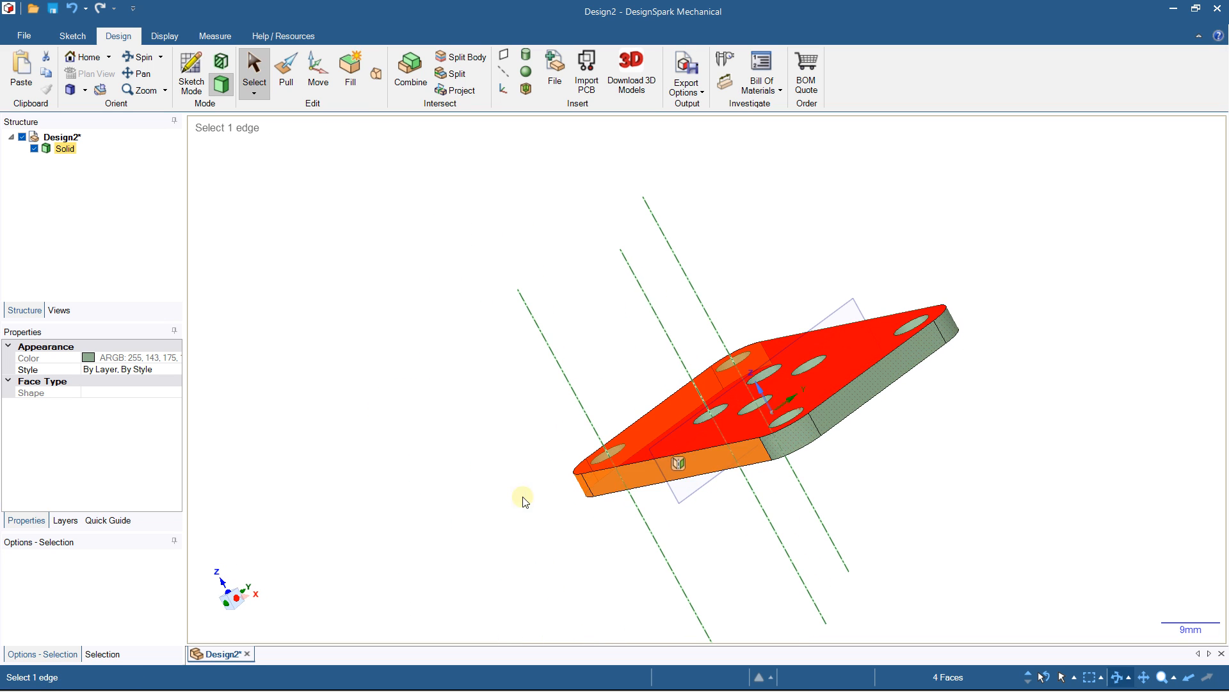
pyautogui.keyDown('ctrl'); pyautogui.click(792, 437); pyautogui.keyUp('ctrl')
pyautogui.keyDown('ctrl'); pyautogui.click(842, 406); pyautogui.keyUp('ctrl')
pyautogui.moveTo(880, 352); pyautogui.dragTo(760, 425, button='middle')
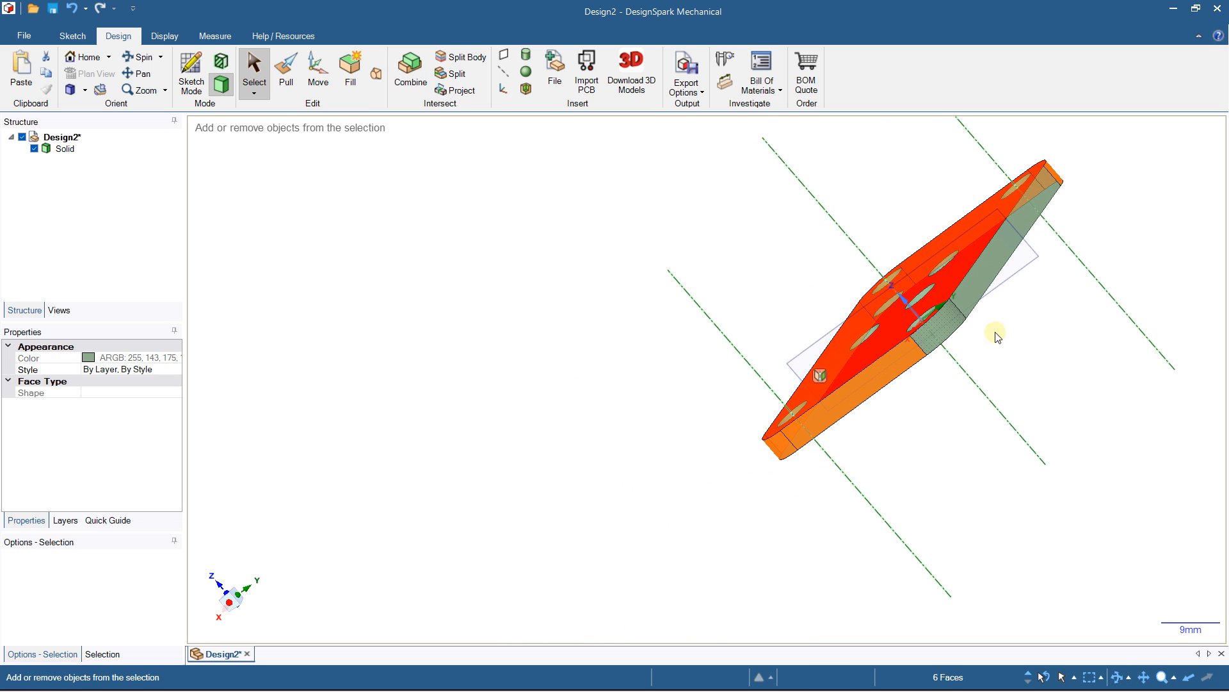
pyautogui.keyDown('ctrl'); pyautogui.click(949, 329); pyautogui.keyUp('ctrl')
pyautogui.keyDown('ctrl'); pyautogui.click(986, 267); pyautogui.keyUp('ctrl')
pyautogui.moveTo(666, 382); pyautogui.dragTo(575, 386, button='middle')
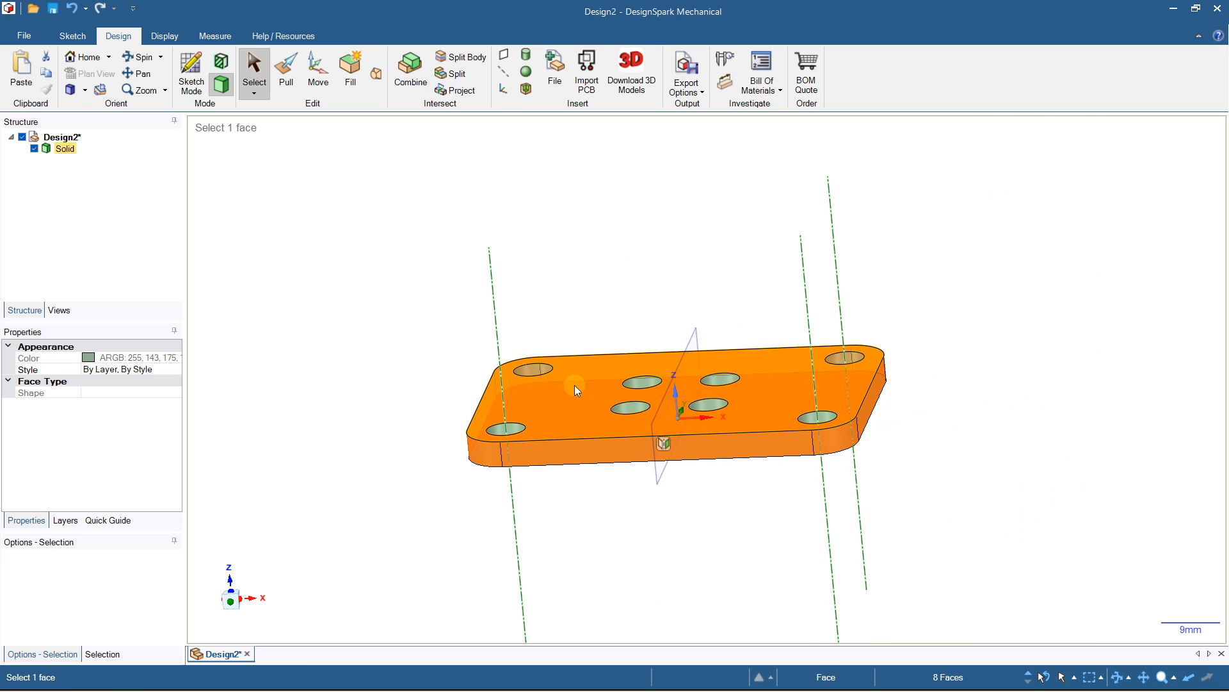
pyautogui.rightClick(408, 262)
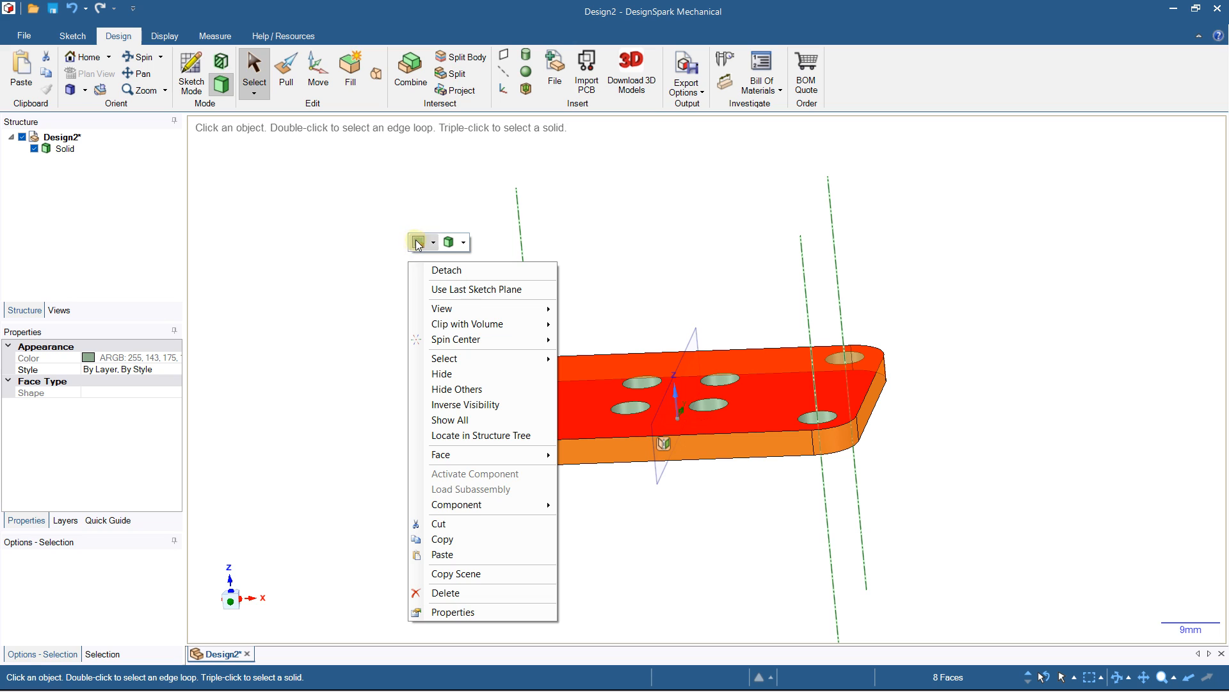
pyautogui.click(419, 242)
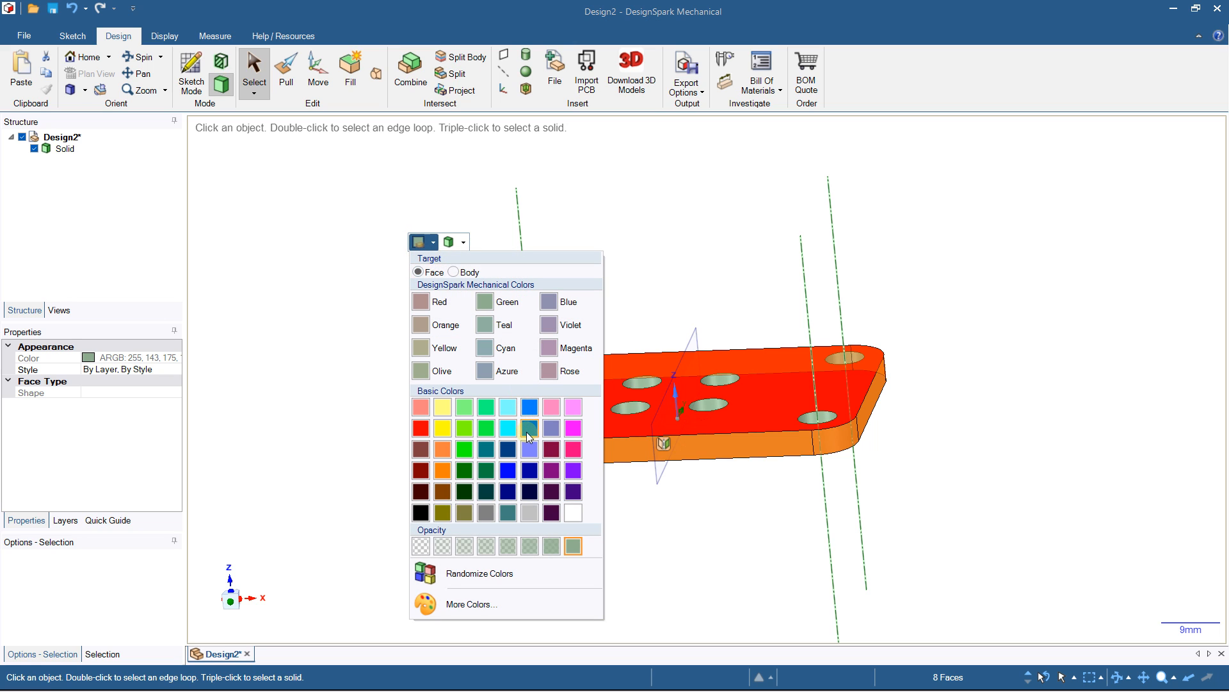
pyautogui.click(528, 408)
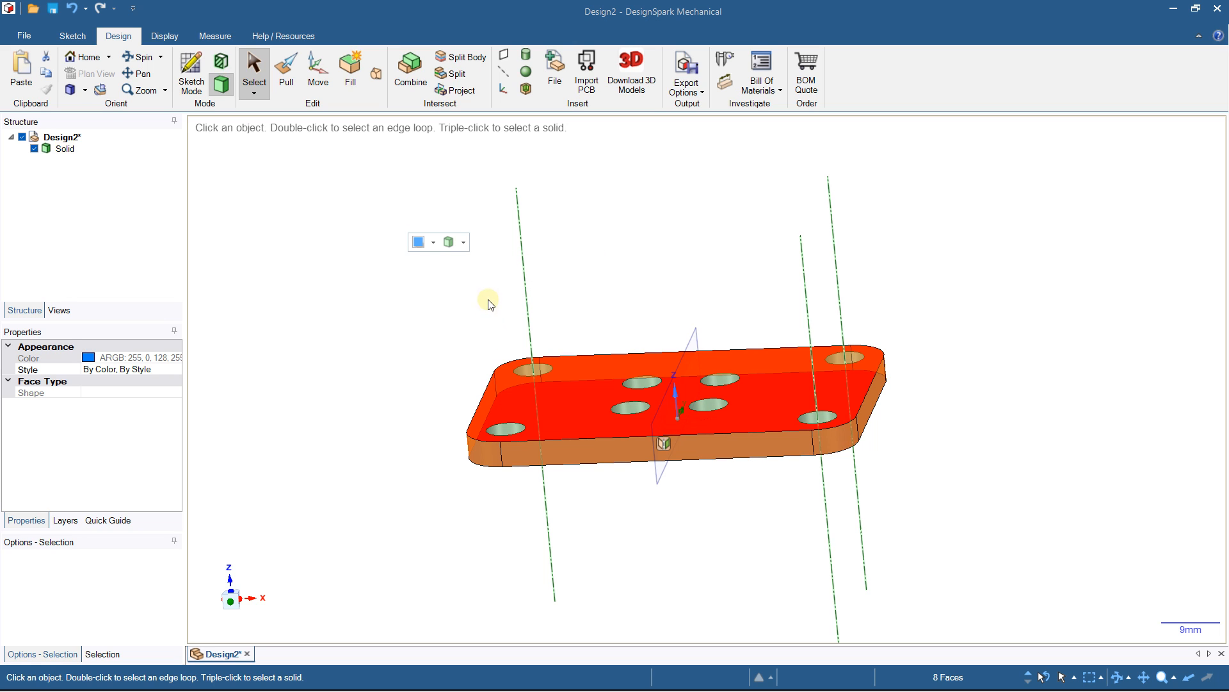
pyautogui.click(412, 297)
# Step: Color the plate's top face bright yellow, with the face as color target
pyautogui.moveTo(486, 328); pyautogui.dragTo(456, 341, button='middle')
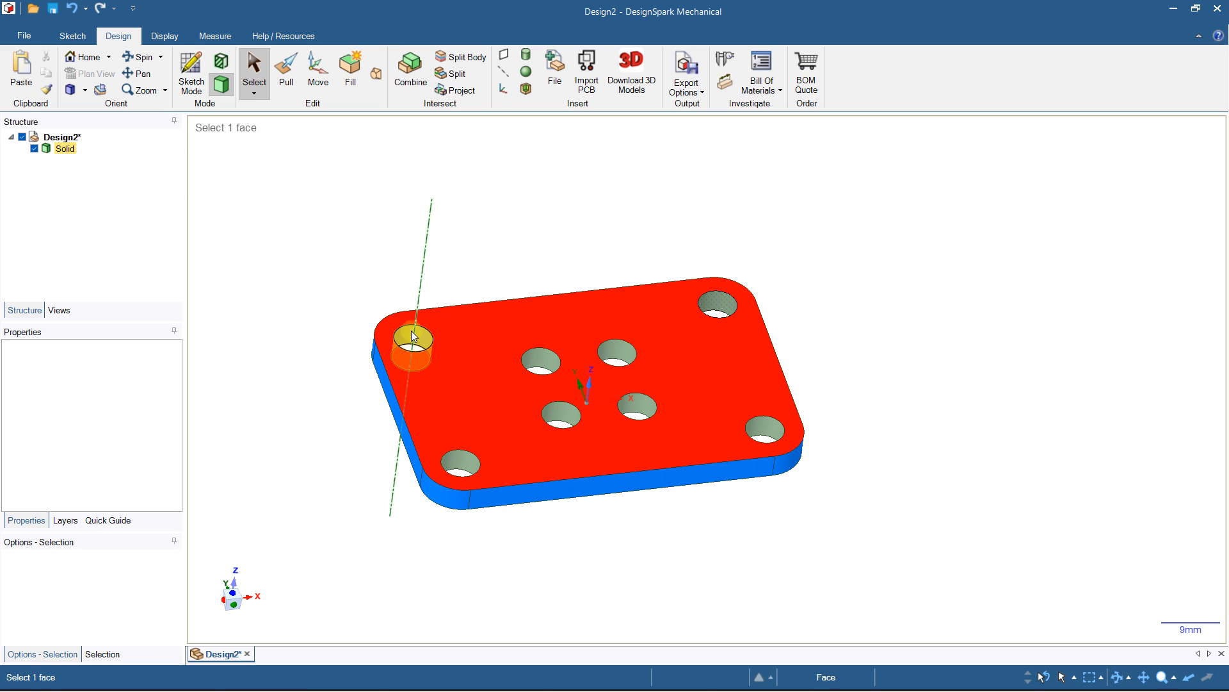
pyautogui.click(486, 339)
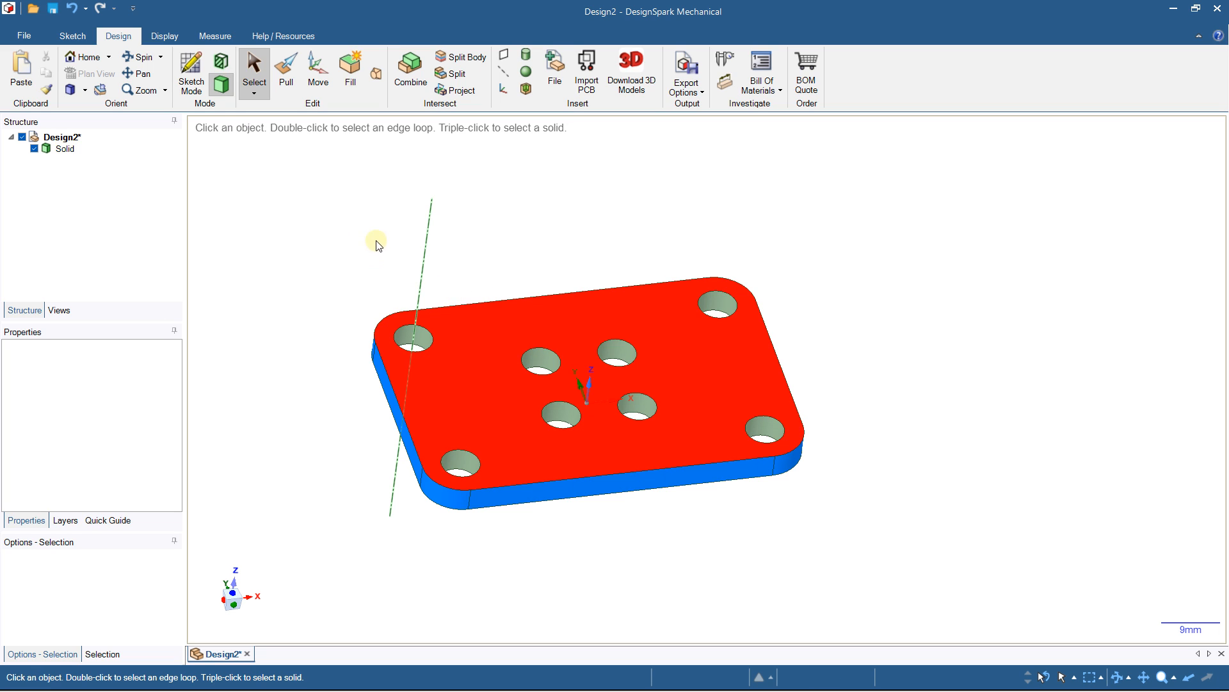
pyautogui.click(470, 340)
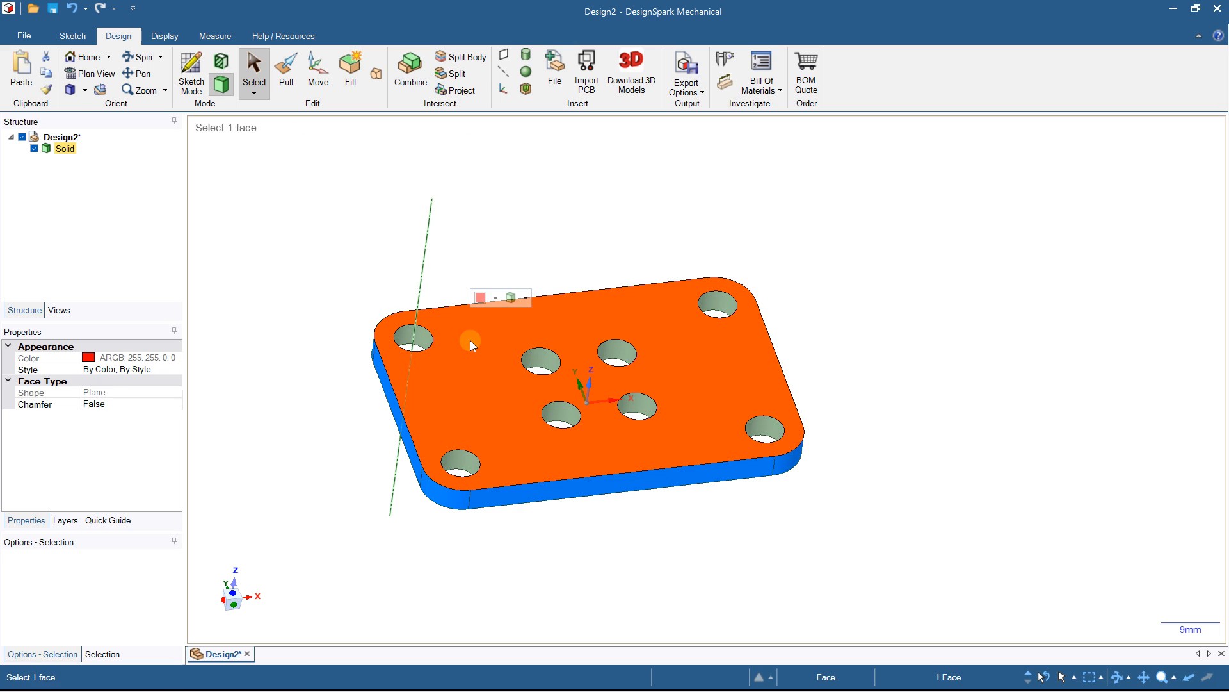
pyautogui.click(488, 298)
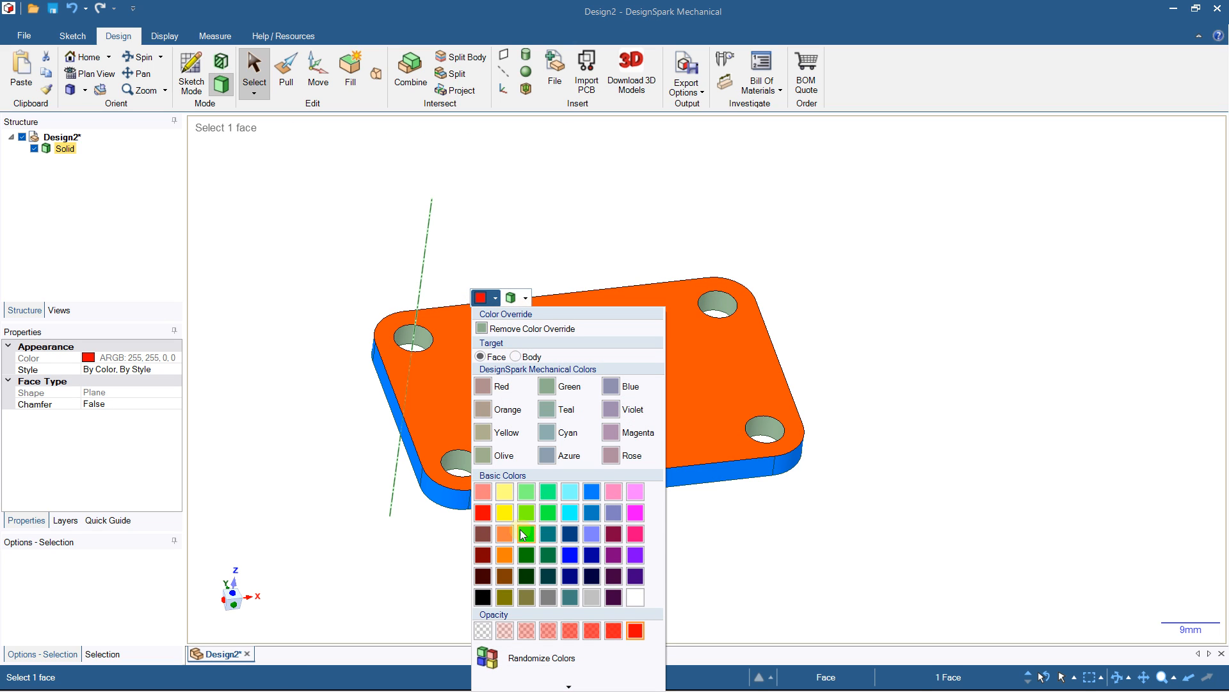
pyautogui.click(507, 514)
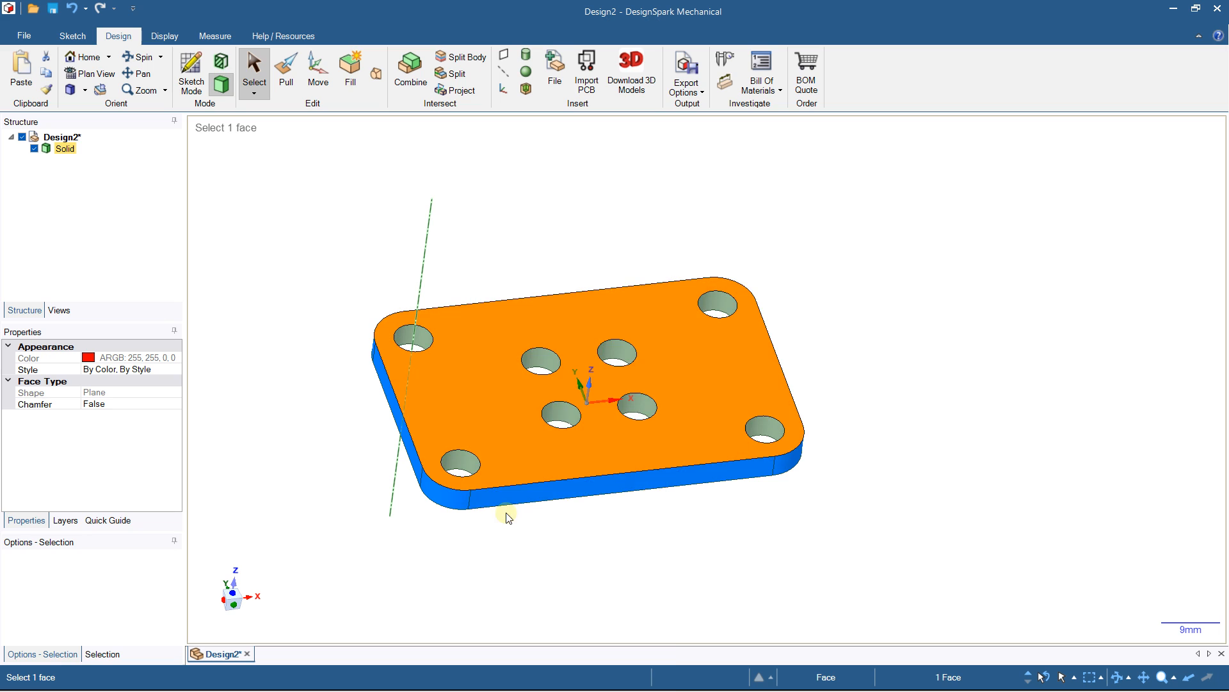
pyautogui.click(452, 242)
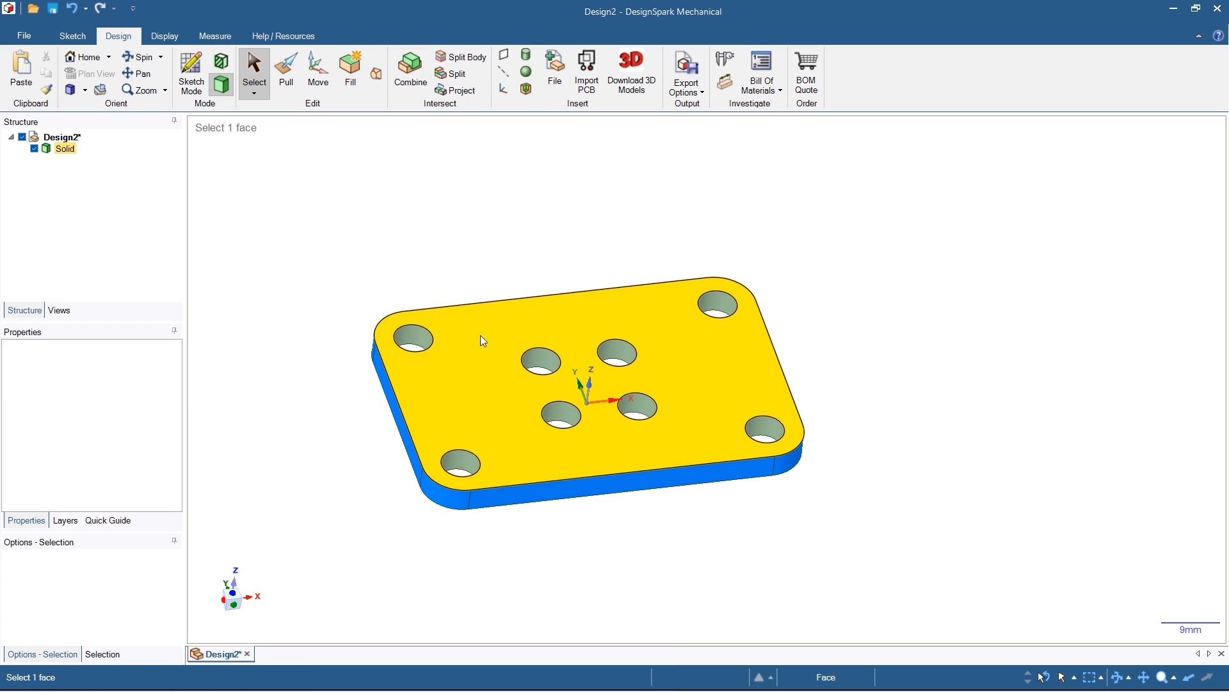
# Step: Remove the face color overrides from the whole plate body
pyautogui.scroll(-4, 481, 334)
pyautogui.click(466, 356)
pyautogui.click(349, 234)
pyautogui.moveTo(364, 207); pyautogui.dragTo(809, 515)
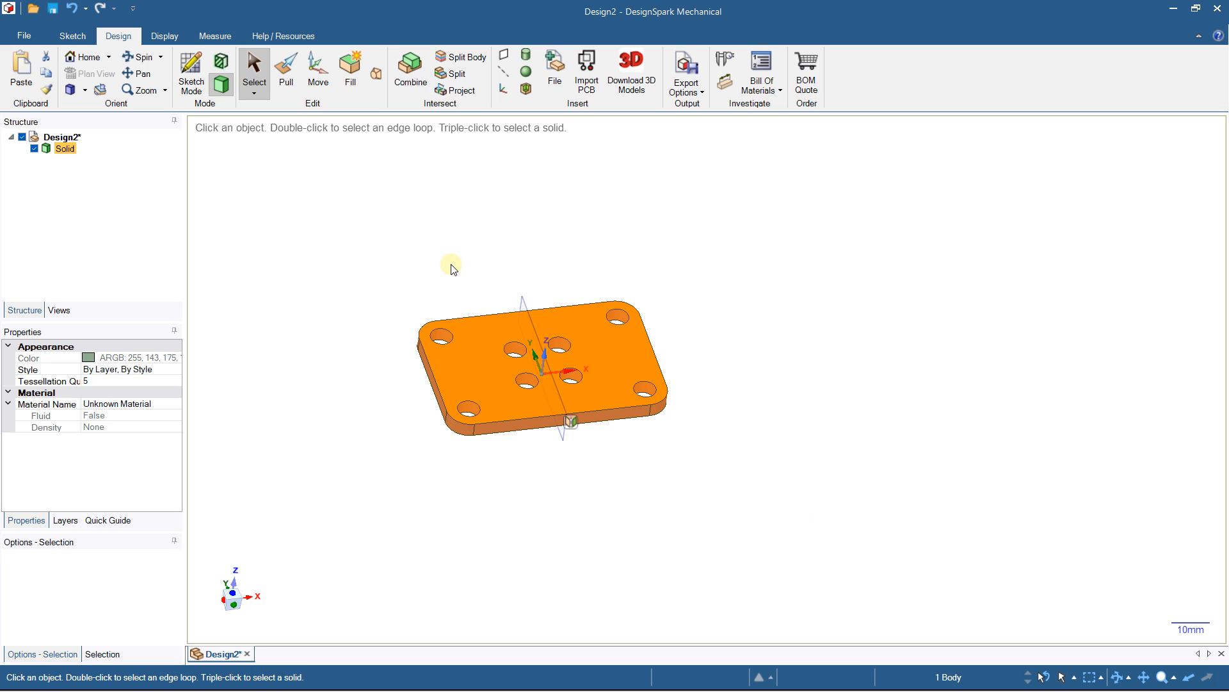
pyautogui.rightClick(452, 265)
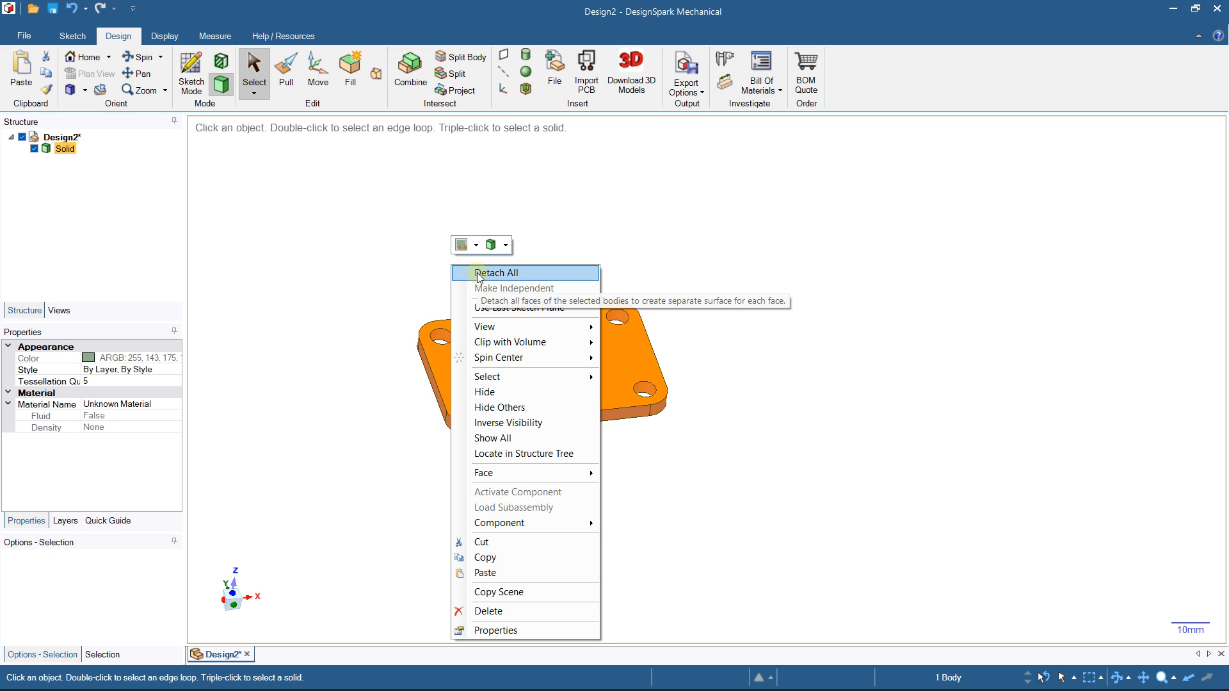
pyautogui.click(463, 246)
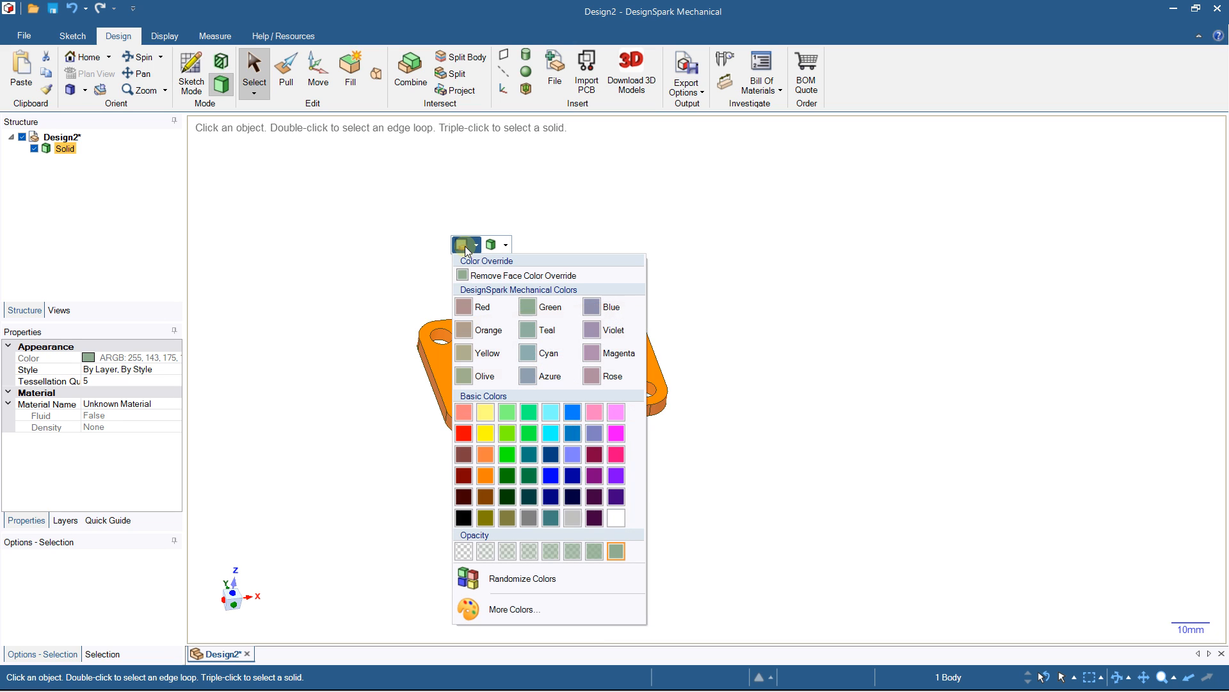
pyautogui.click(494, 275)
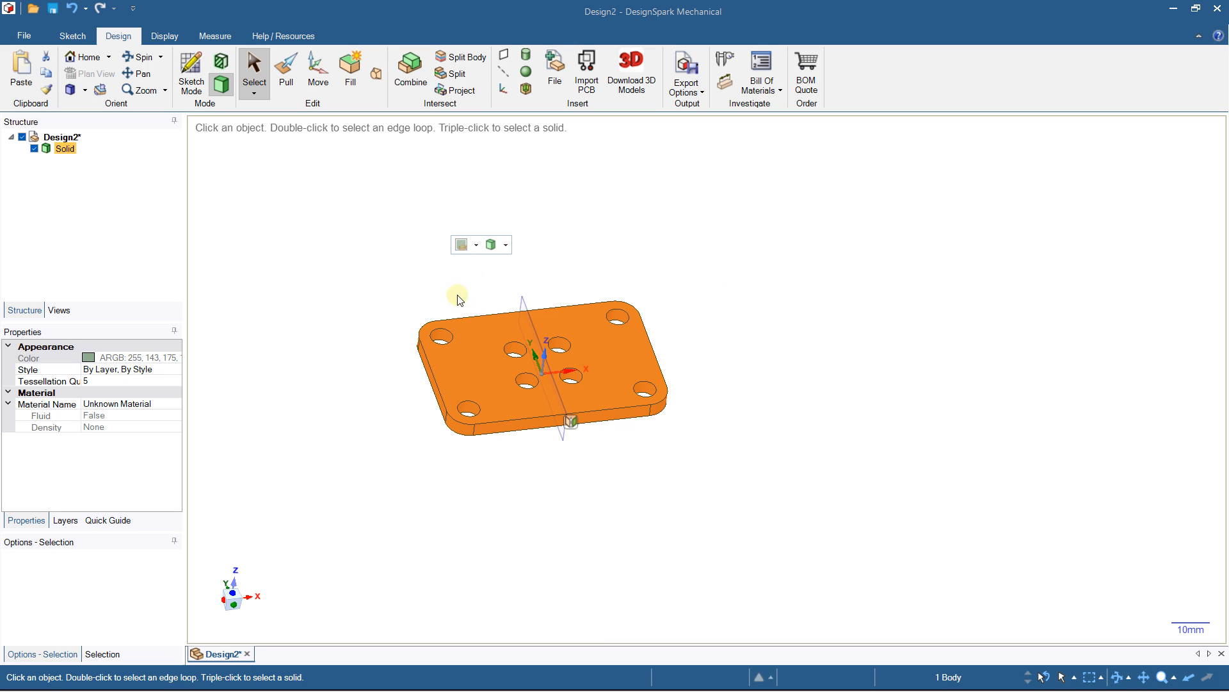
pyautogui.click(405, 294)
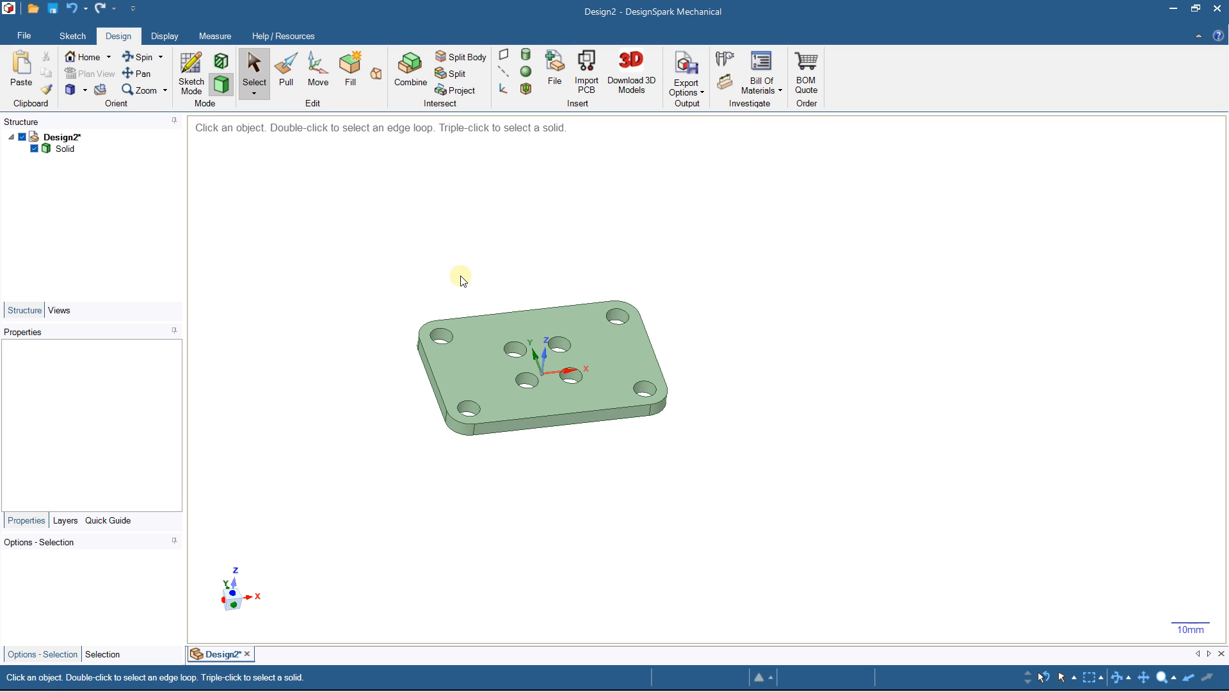
# Step: Color the whole plate body bright yellow from the basic colors
pyautogui.moveTo(313, 191); pyautogui.dragTo(790, 515)
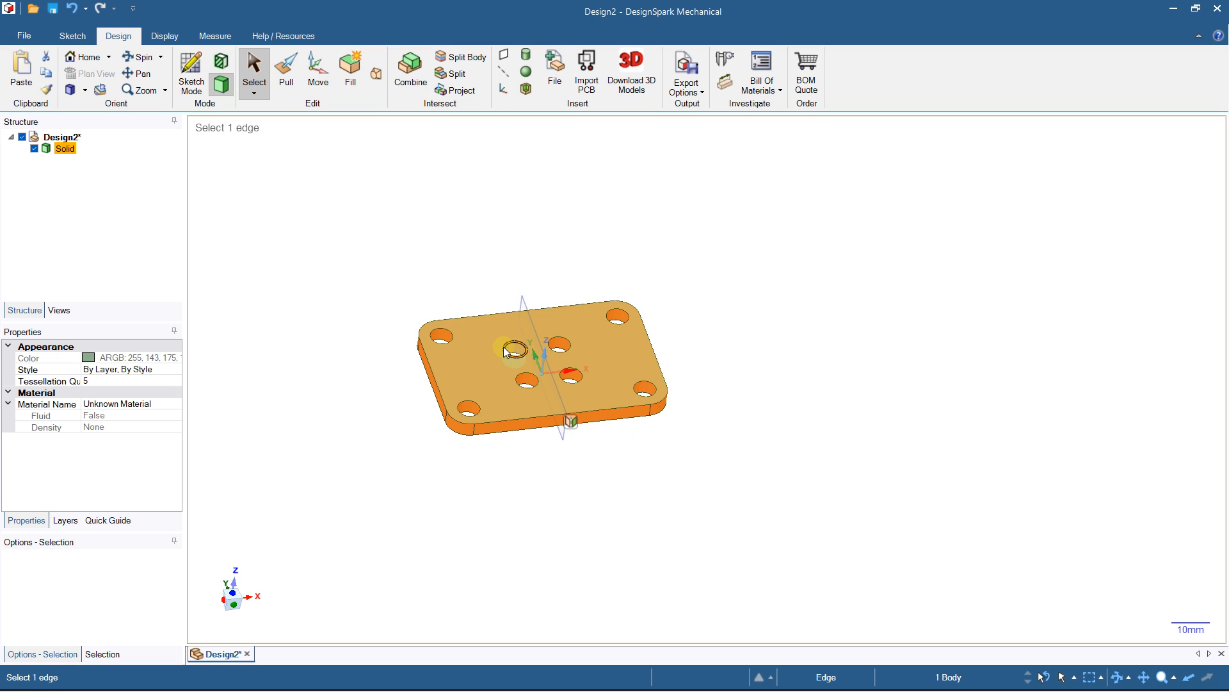
pyautogui.rightClick(456, 244)
pyautogui.click(472, 226)
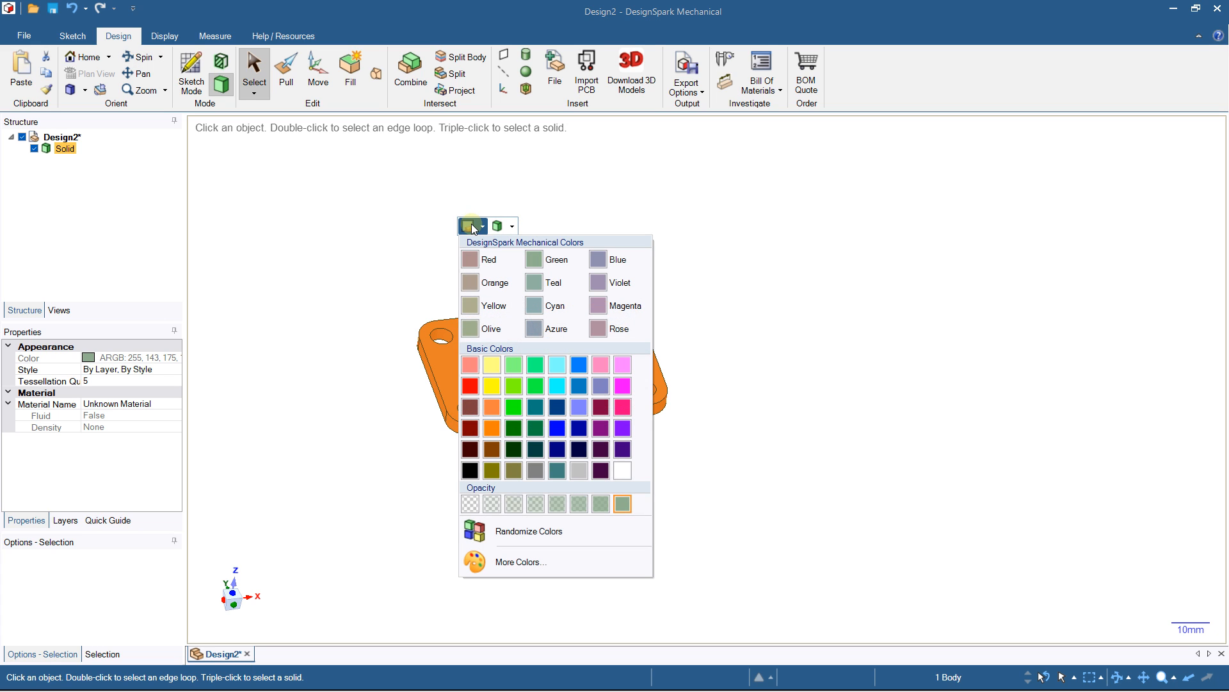
pyautogui.click(497, 385)
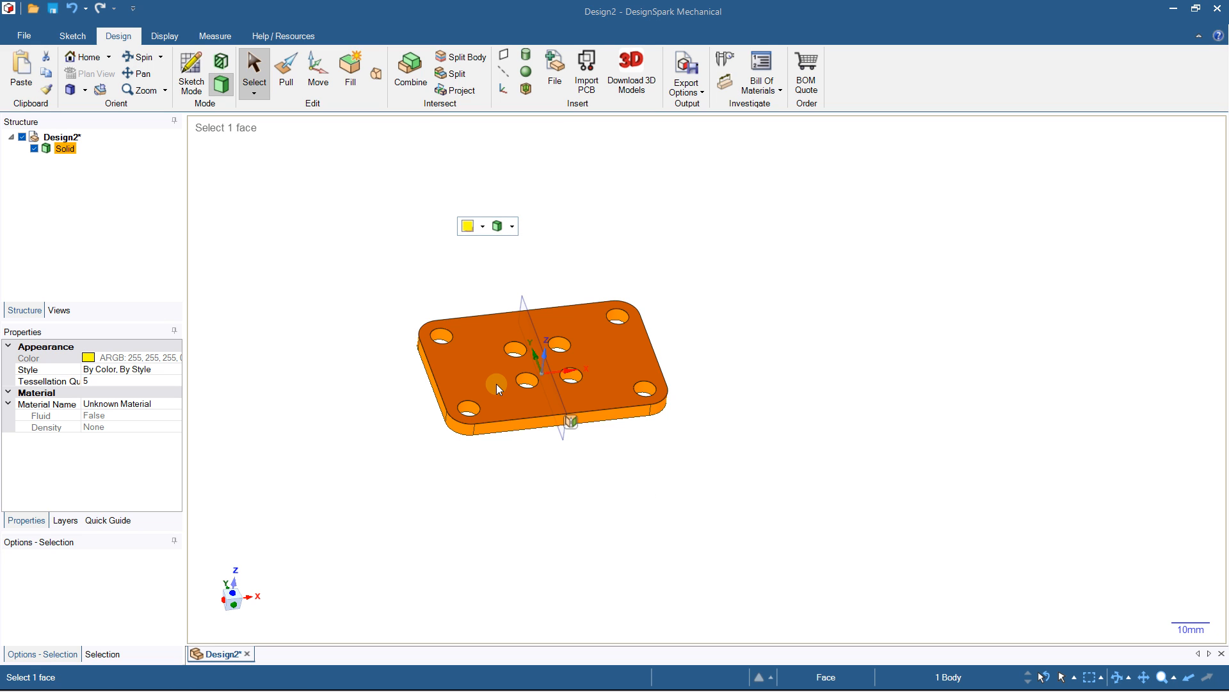
# Step: Recolor the plate body light gray from the basic colors
pyautogui.click(482, 226)
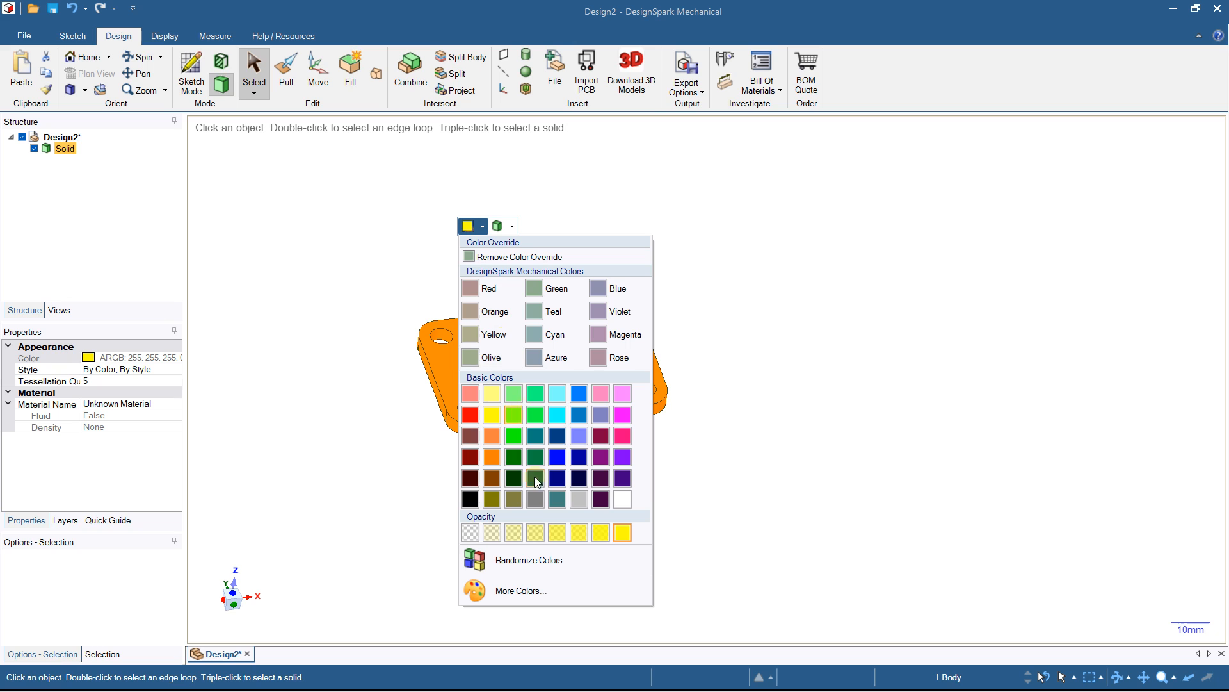
pyautogui.click(575, 497)
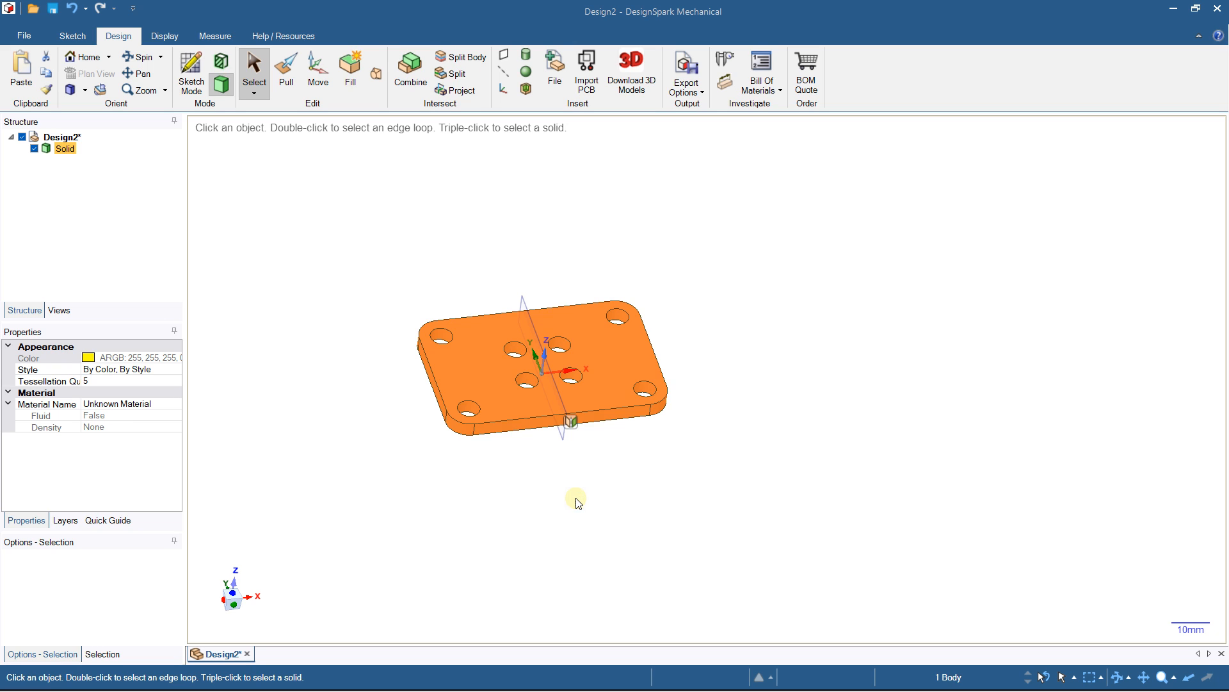
pyautogui.click(413, 246)
# Step: Switch the camera to Perspective and set the graphics style to Enhanced Shaded
pyautogui.scroll(3, 428, 282)
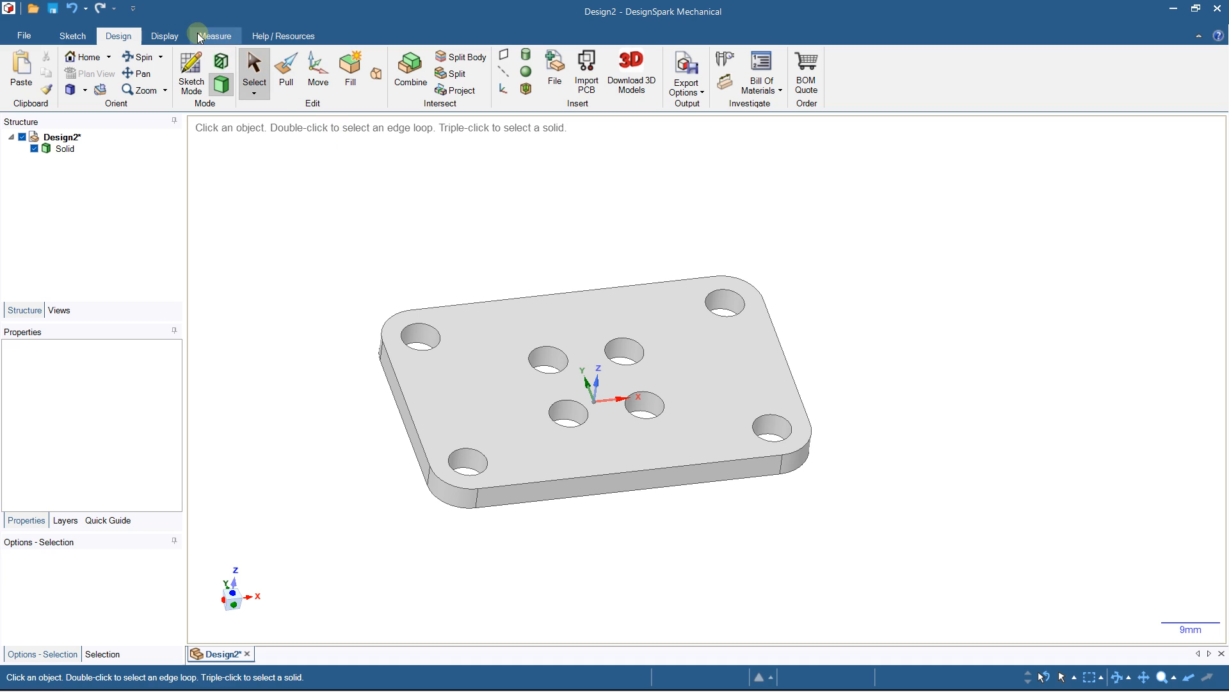
pyautogui.click(168, 35)
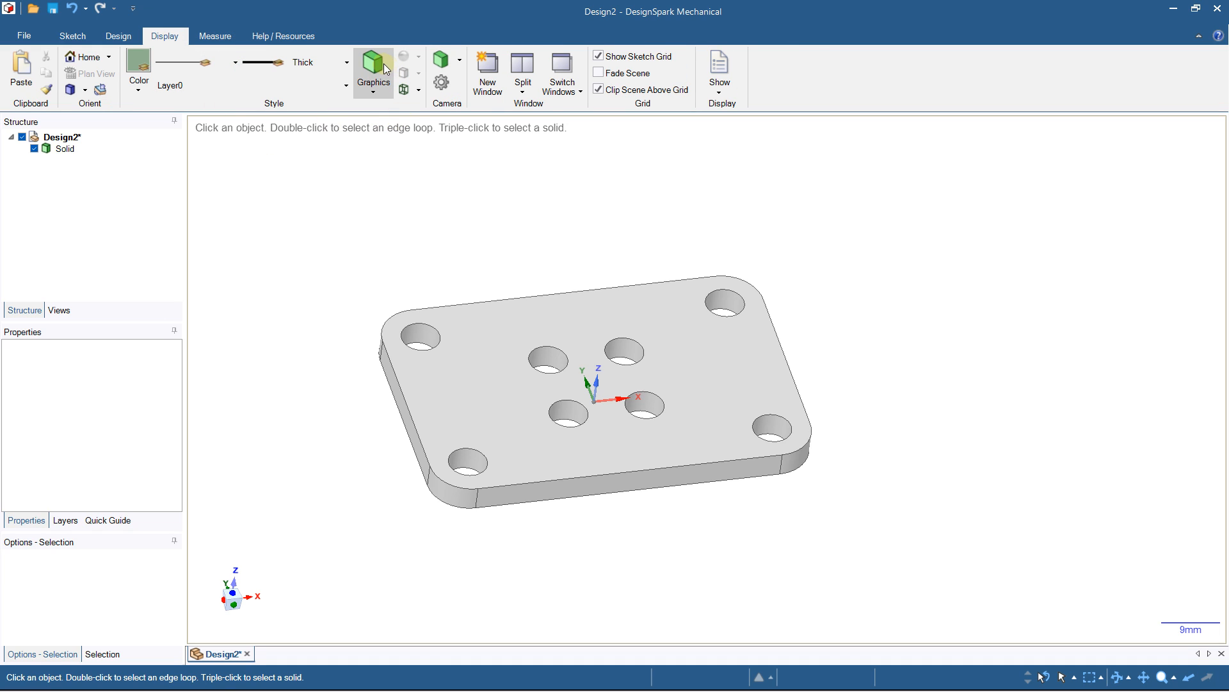
pyautogui.click(447, 64)
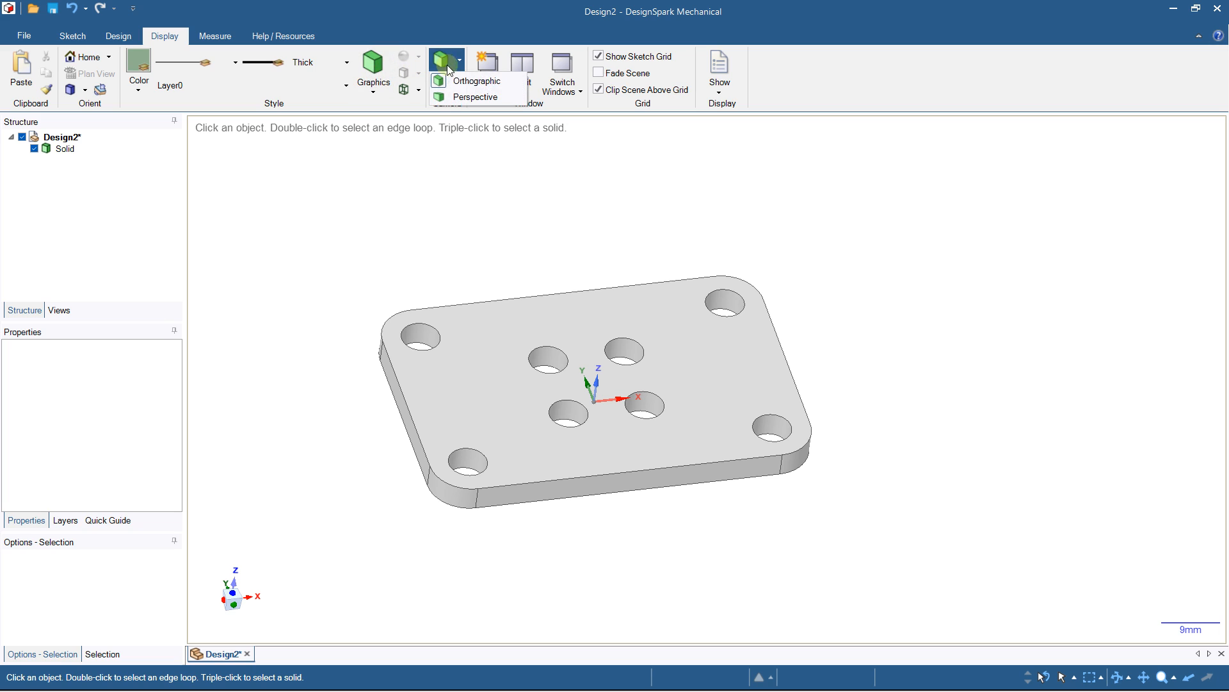
pyautogui.click(456, 96)
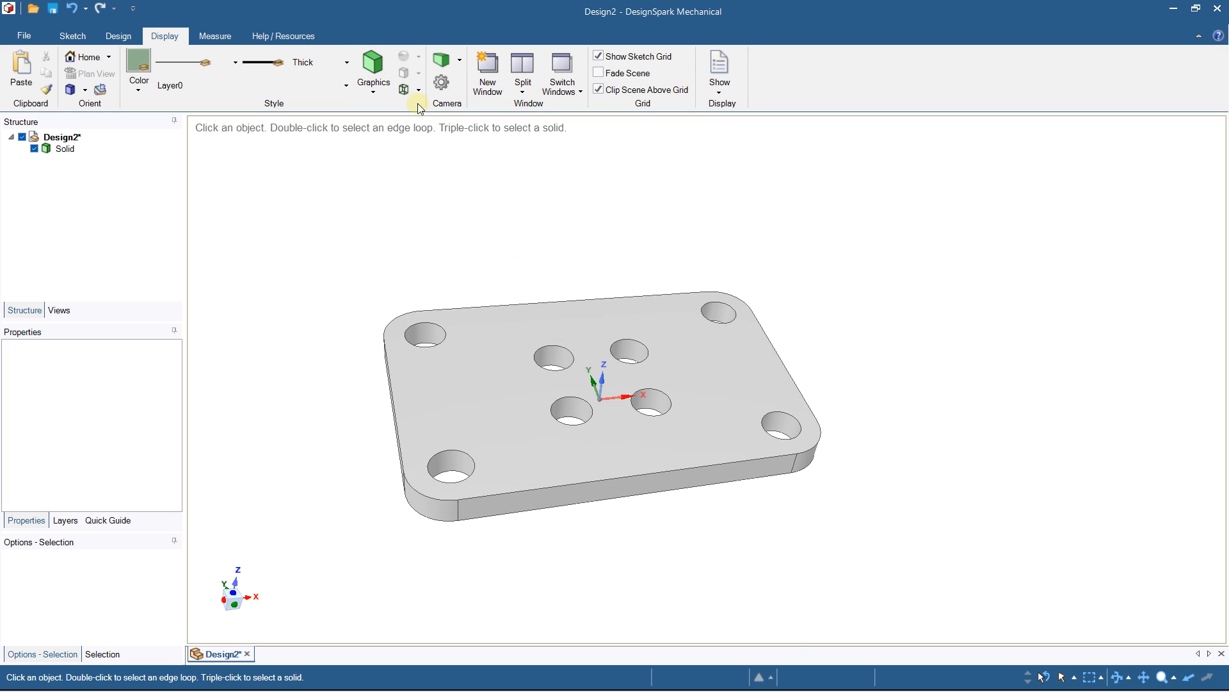
pyautogui.click(371, 73)
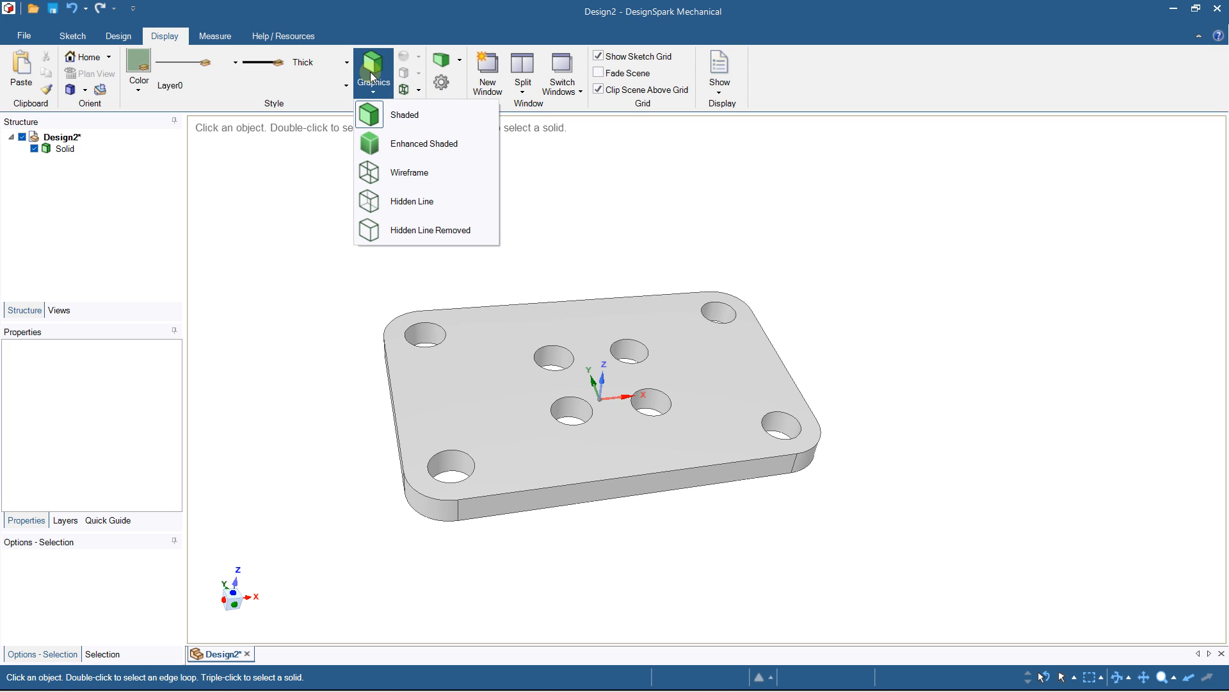
pyautogui.click(395, 151)
pyautogui.moveTo(431, 269)
pyautogui.mouseDown(button='middle')
pyautogui.moveTo(430, 302)
pyautogui.moveTo(428, 222)
pyautogui.mouseUp(button='middle')
# Step: Recolor the whole plate body medium gray from the basic colors
pyautogui.click(125, 39)
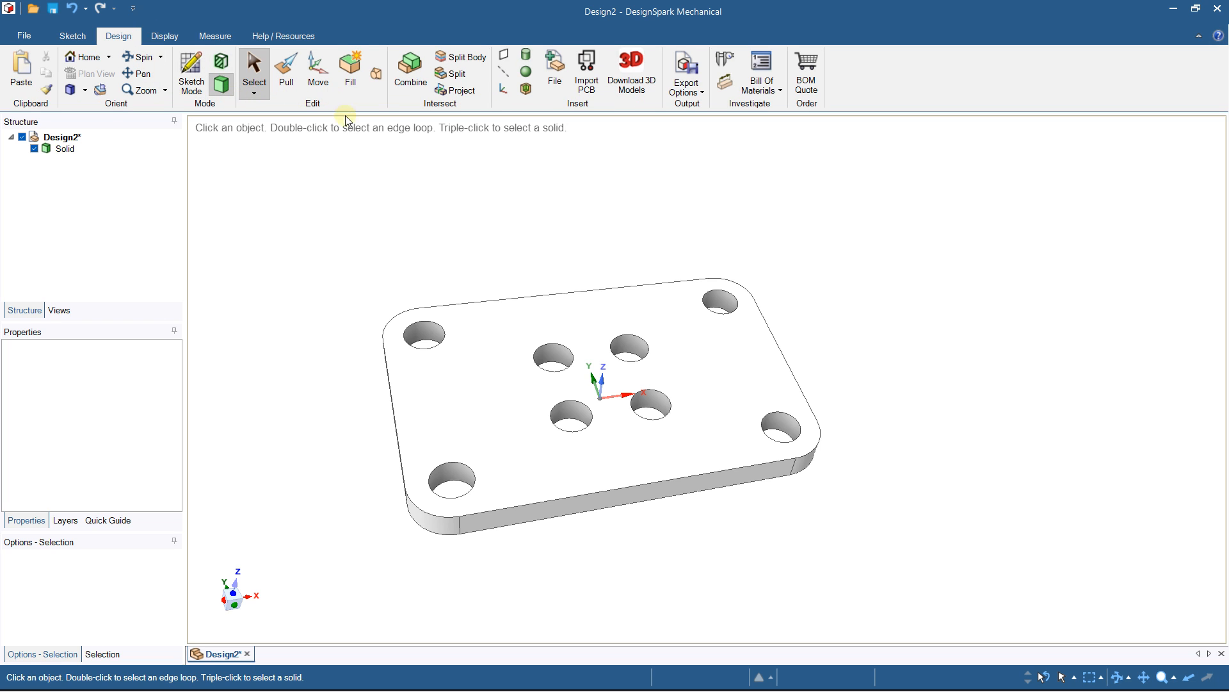
pyautogui.scroll(-3, 372, 247)
pyautogui.moveTo(336, 185); pyautogui.dragTo(789, 509)
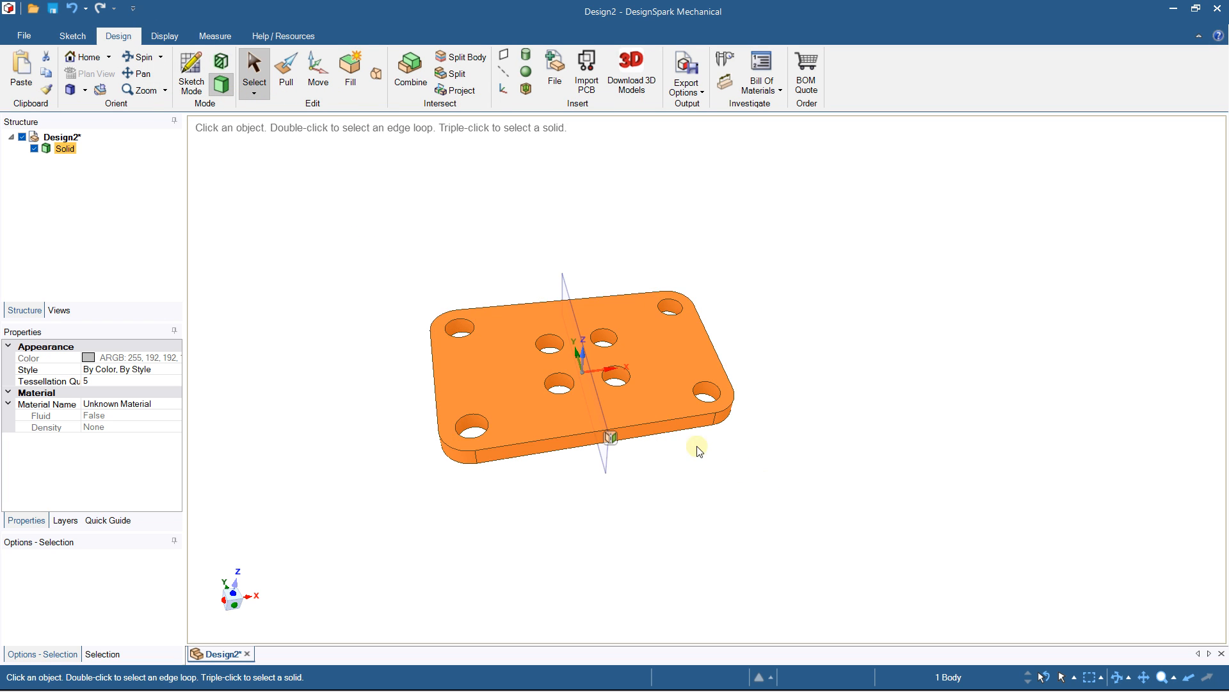
pyautogui.rightClick(487, 242)
pyautogui.click(513, 223)
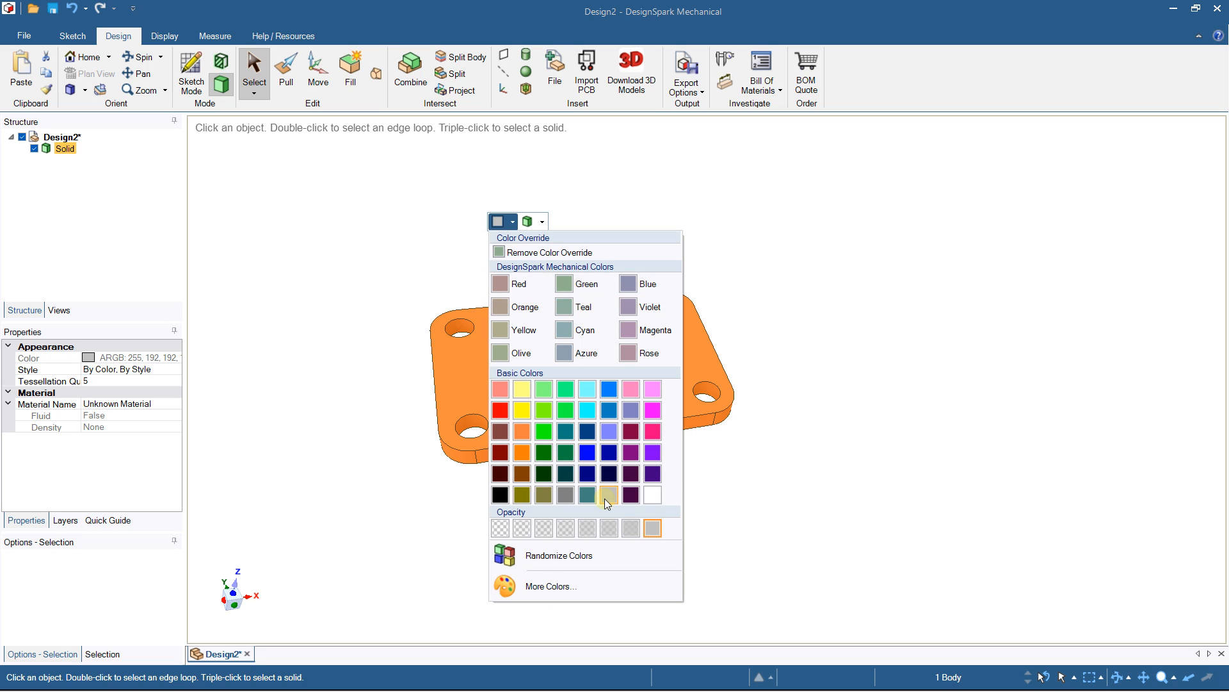
pyautogui.click(565, 496)
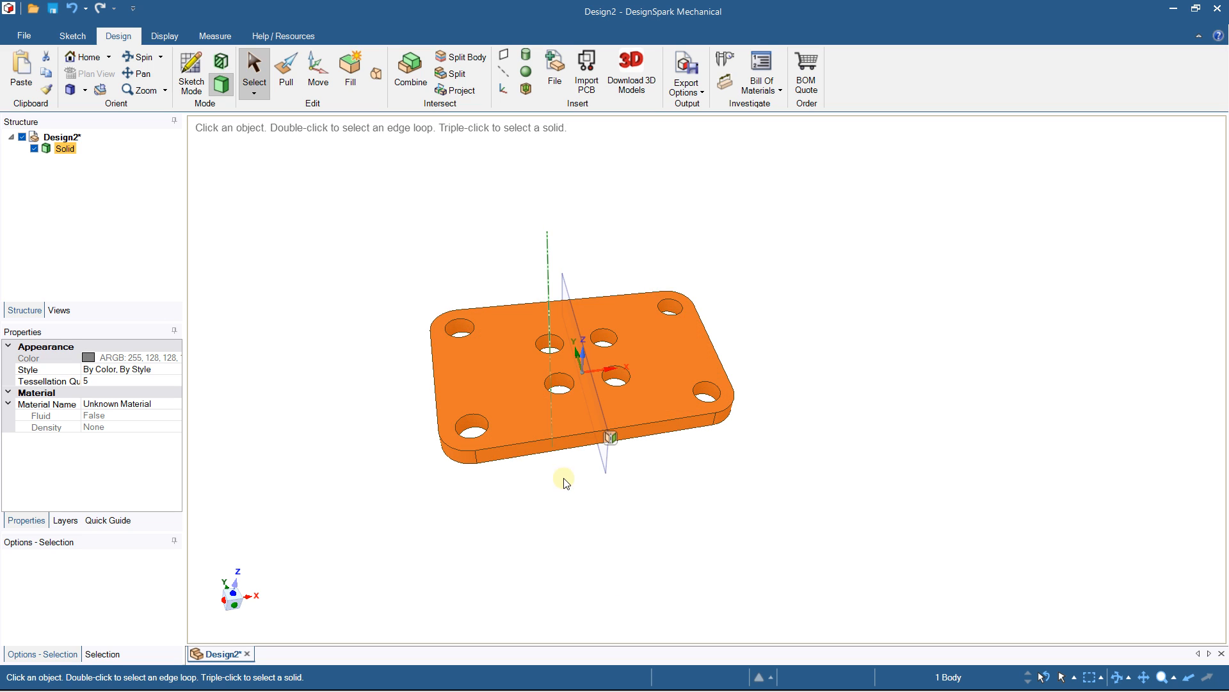
pyautogui.click(404, 246)
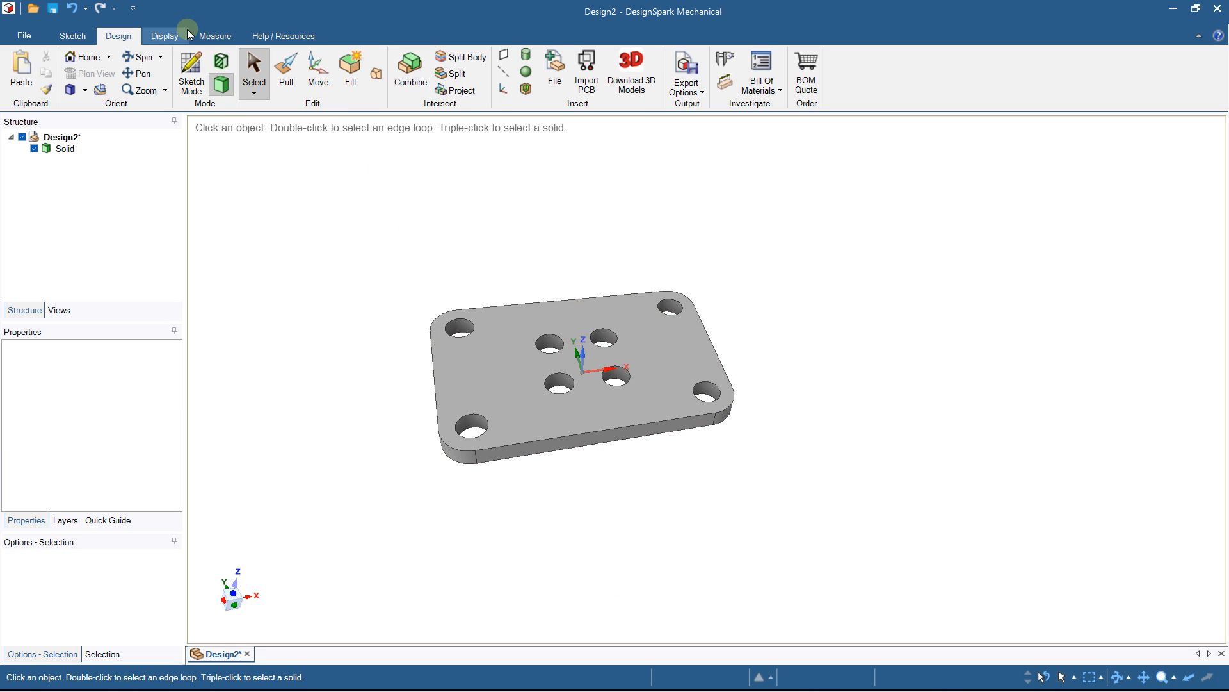
# Step: Apply the Metallic surface style to the plate's top face
pyautogui.click(165, 36)
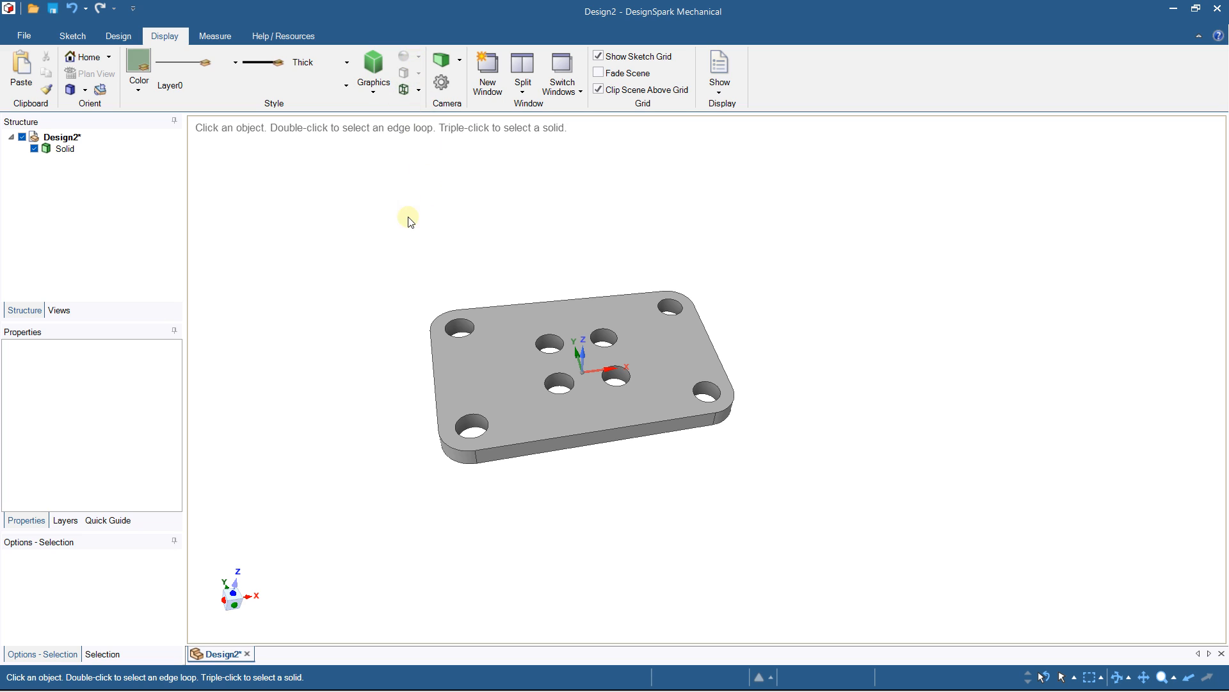
pyautogui.click(490, 332)
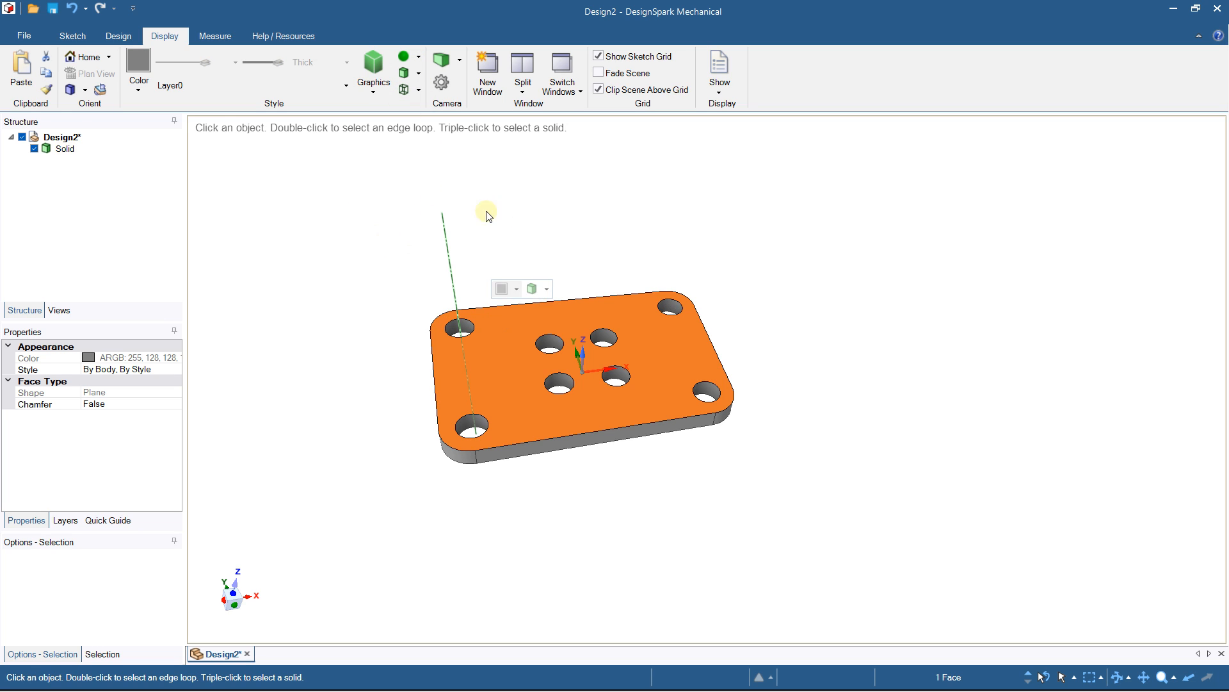
pyautogui.click(416, 62)
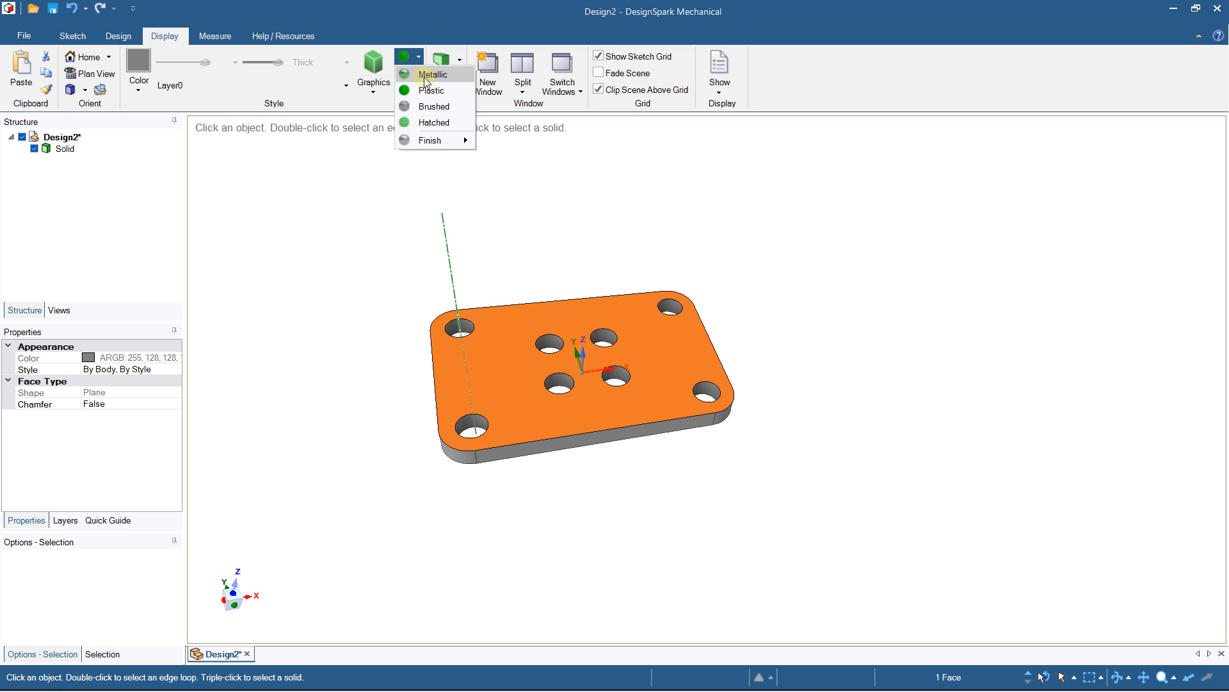
pyautogui.click(427, 77)
# Step: Change the top face's surface style to Plastic and give it a High Gloss finish
pyautogui.click(420, 55)
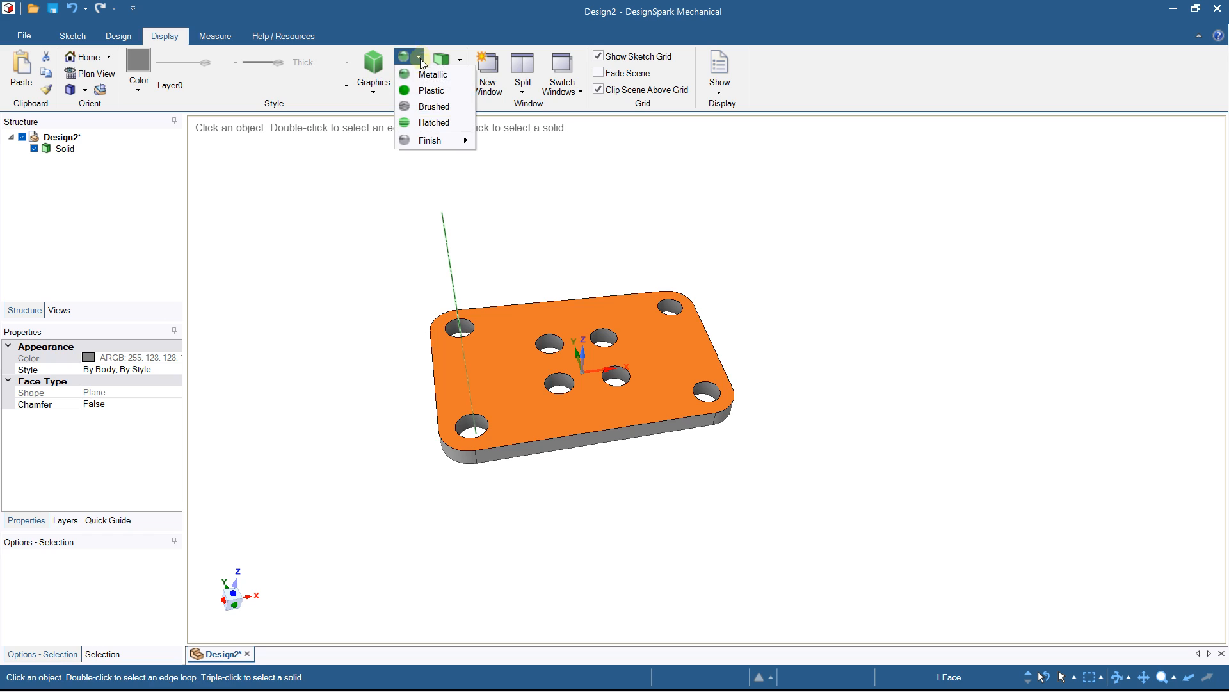
pyautogui.click(423, 90)
pyautogui.click(418, 56)
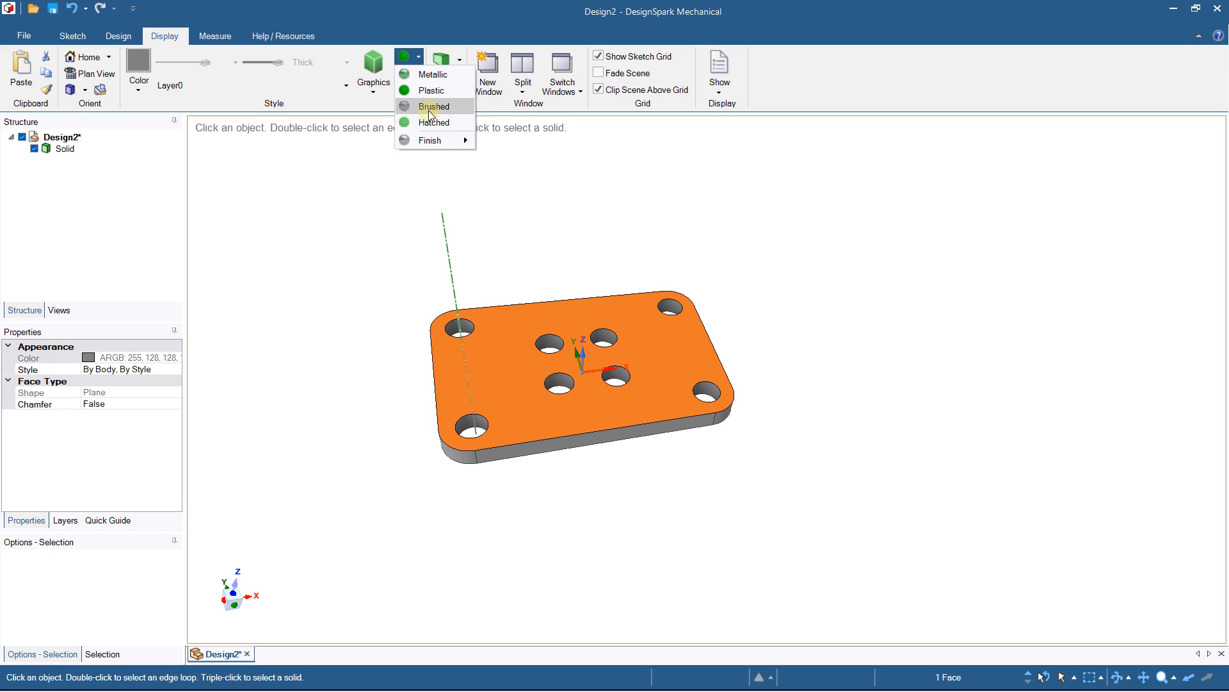
pyautogui.moveTo(431, 143)
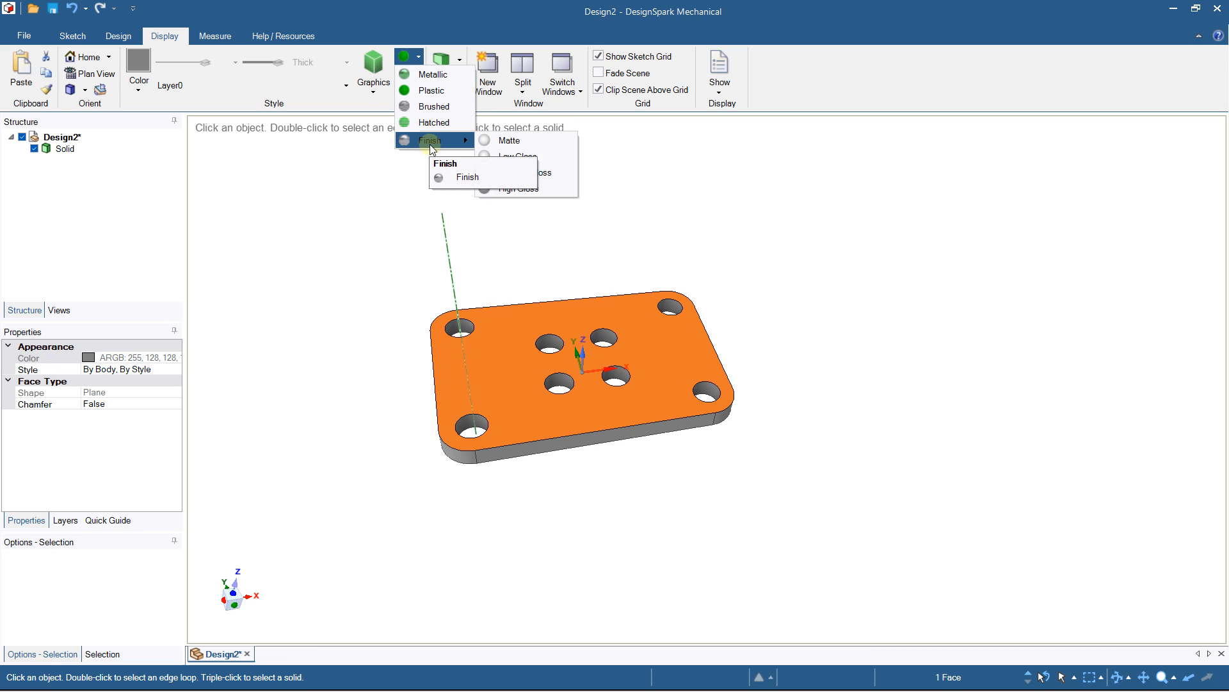
pyautogui.click(516, 189)
# Step: Set the top face's surface style back to Metallic and inspect its reflections on the plate
pyautogui.click(410, 70)
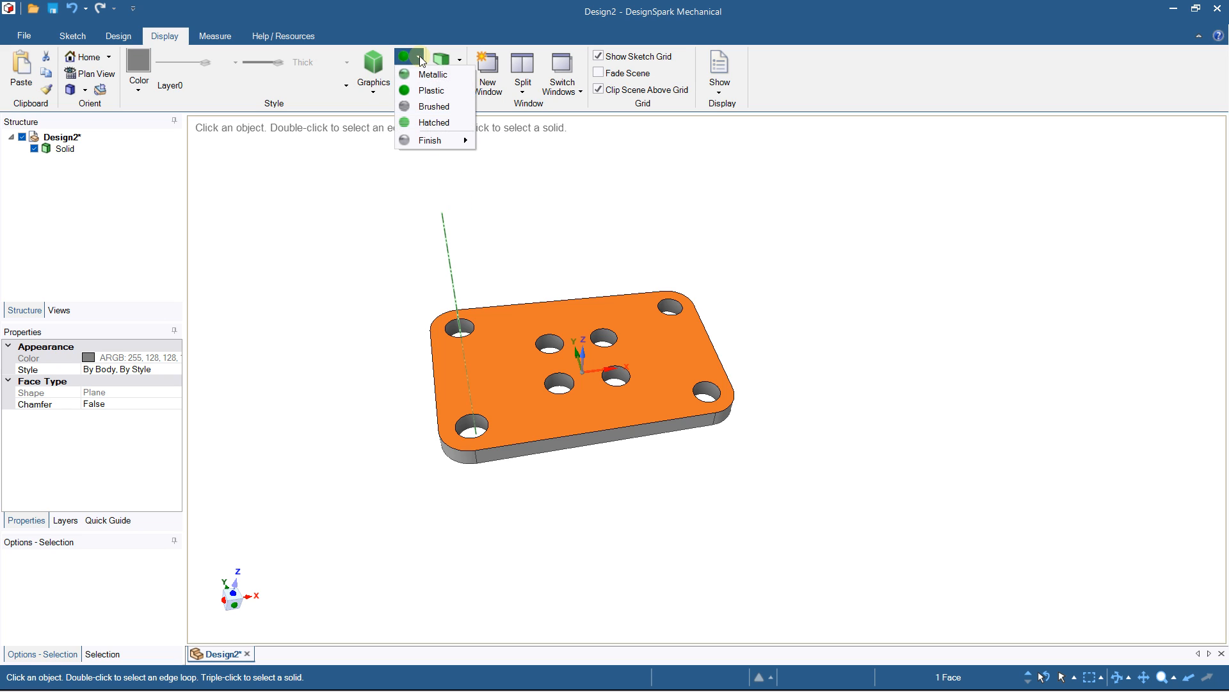
pyautogui.click(426, 90)
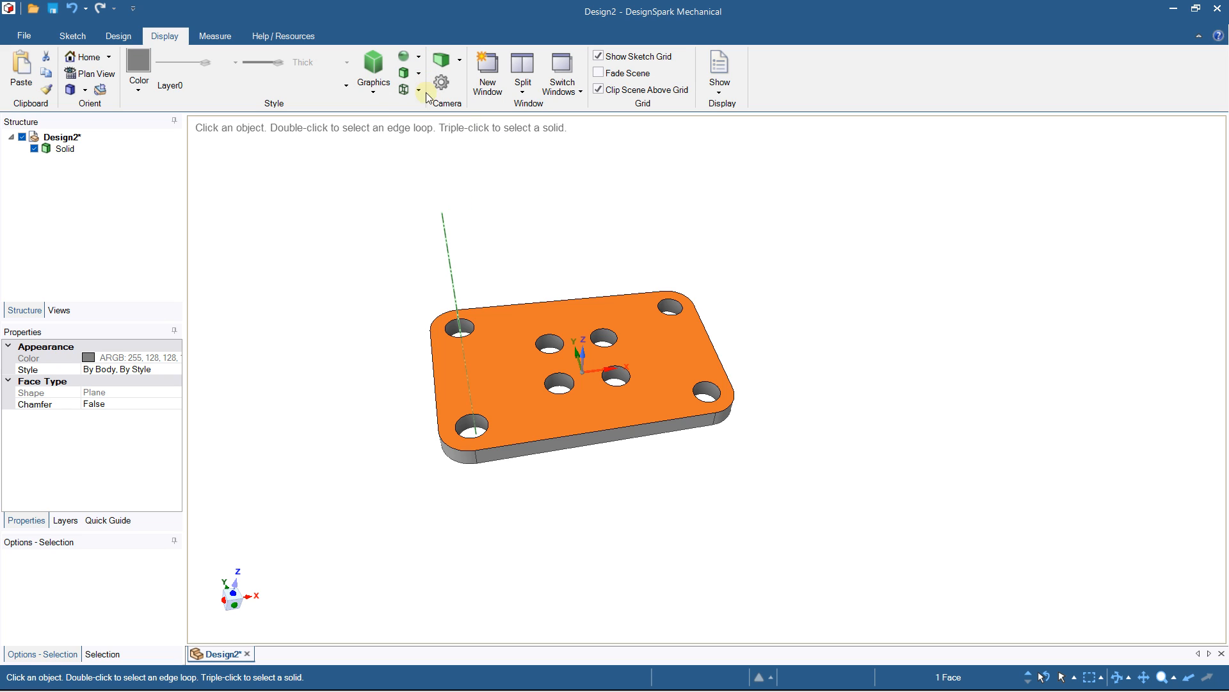
pyautogui.click(477, 225)
pyautogui.moveTo(513, 307); pyautogui.dragTo(502, 334, button='middle')
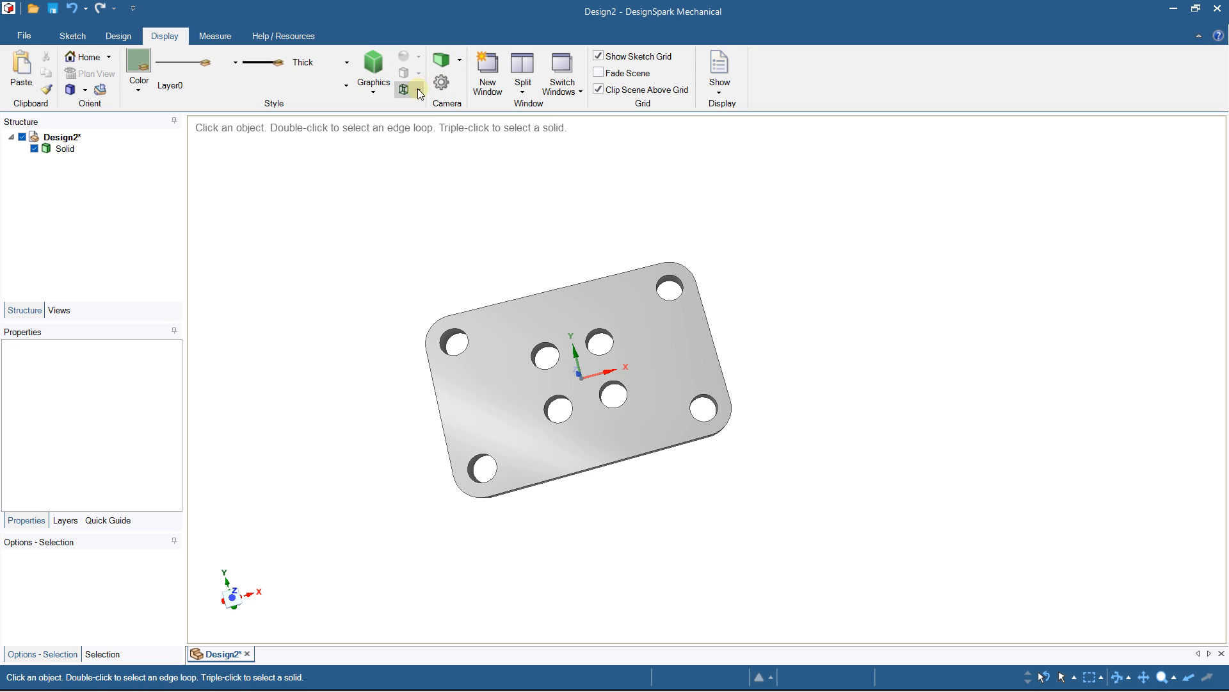
# Step: Return the graphics style of the view to Shaded
pyautogui.click(378, 87)
pyautogui.click(379, 109)
pyautogui.moveTo(471, 327); pyautogui.dragTo(490, 187, button='middle')
pyautogui.scroll(3, 485, 242)
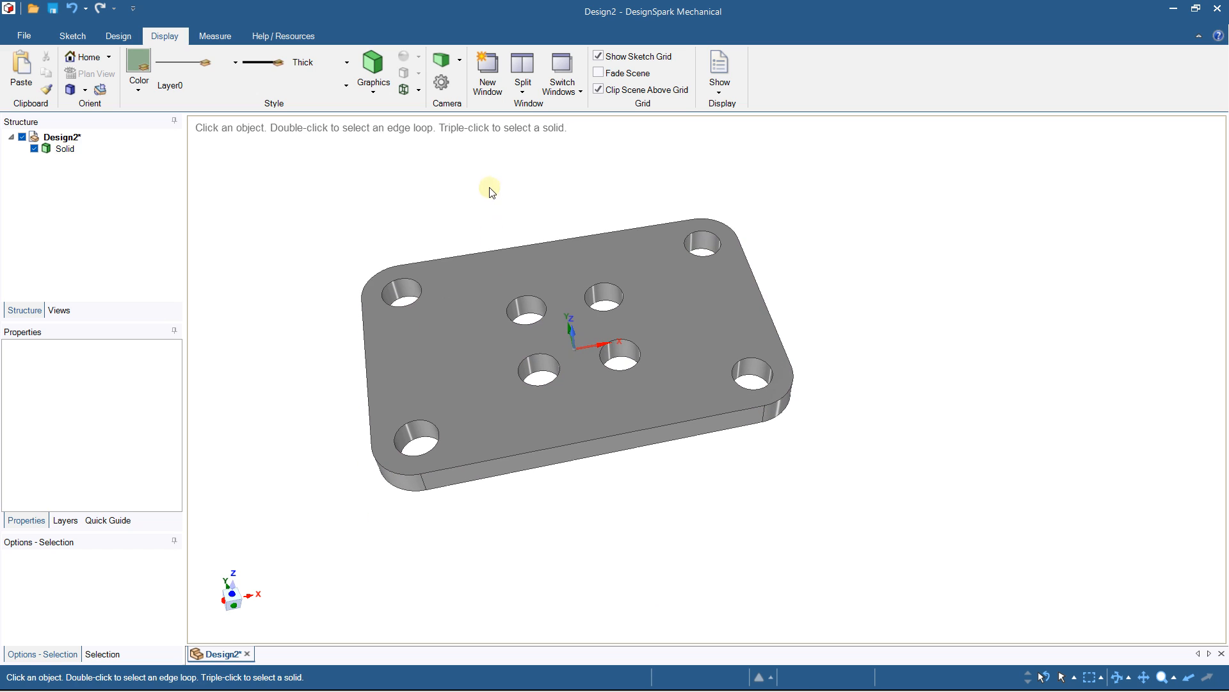
pyautogui.moveTo(340, 200); pyautogui.dragTo(359, 417, button='middle')
pyautogui.click(420, 363)
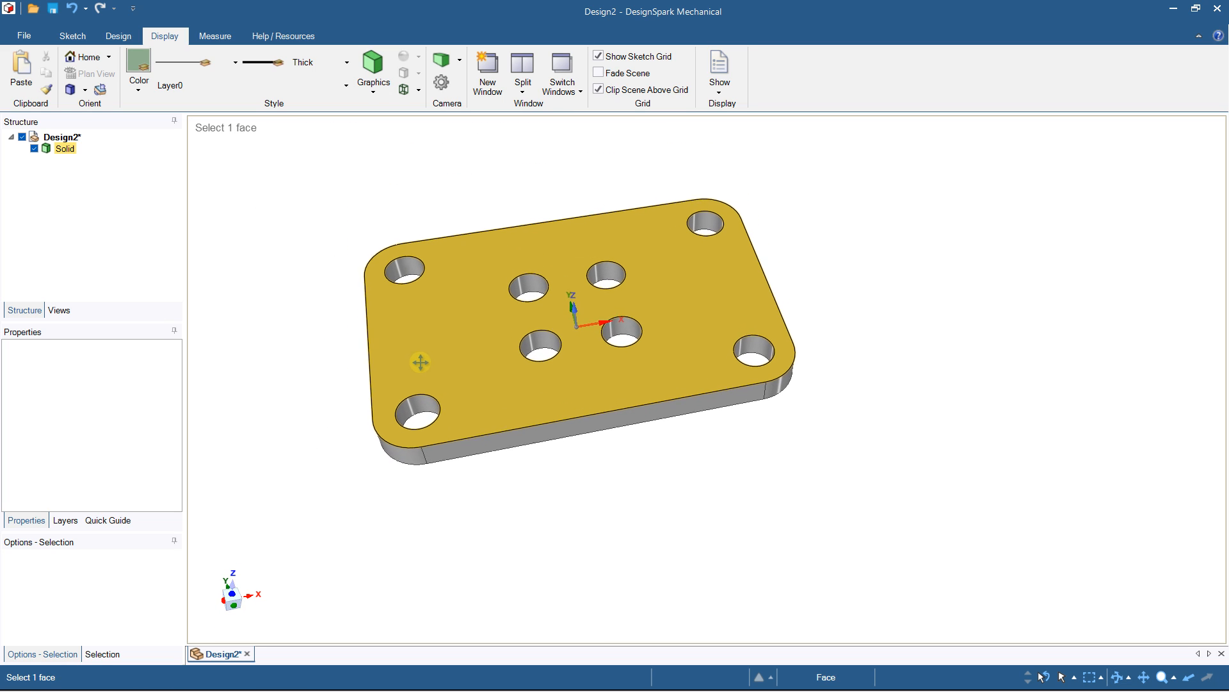
pyautogui.keyDown('shift'); pyautogui.moveTo(420, 362); pyautogui.dragTo(426, 393, button='middle'); pyautogui.keyUp('shift')
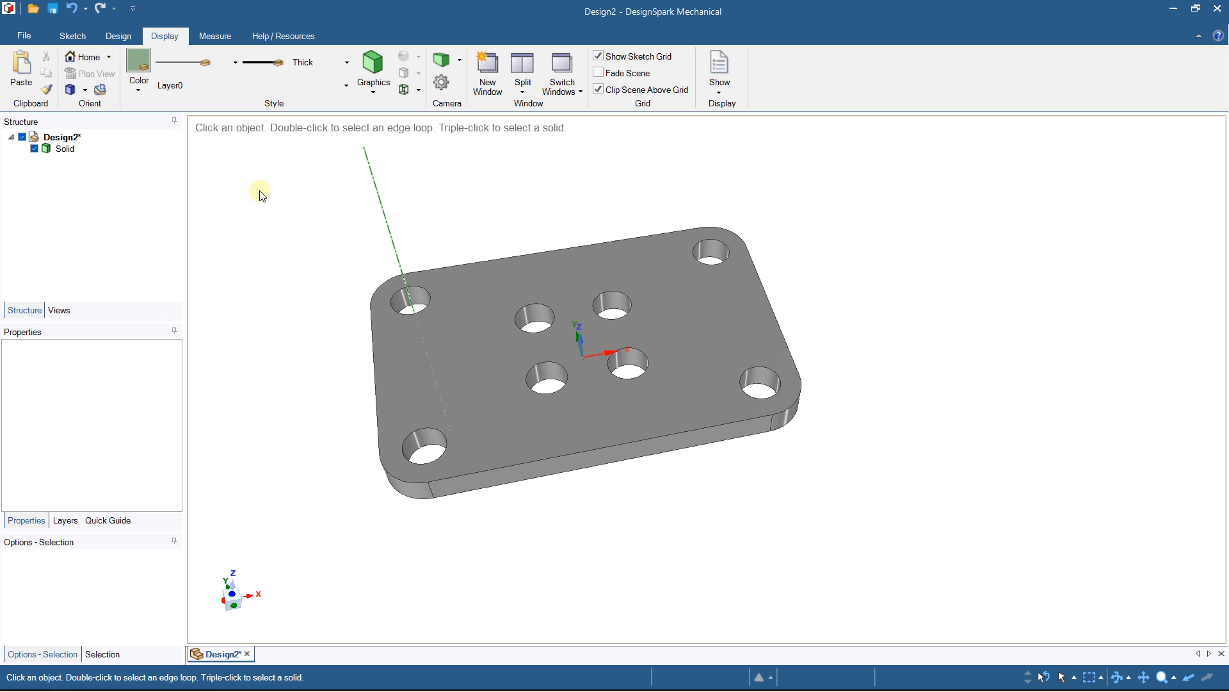
pyautogui.moveTo(310, 222)
pyautogui.keyDown('shift'); pyautogui.mouseDown(button='middle')
pyautogui.moveTo(348, 207)
pyautogui.moveTo(371, 318)
pyautogui.moveTo(384, 132)
pyautogui.moveTo(392, 355)
pyautogui.mouseUp(button='middle'); pyautogui.keyUp('shift')
pyautogui.click(407, 335)
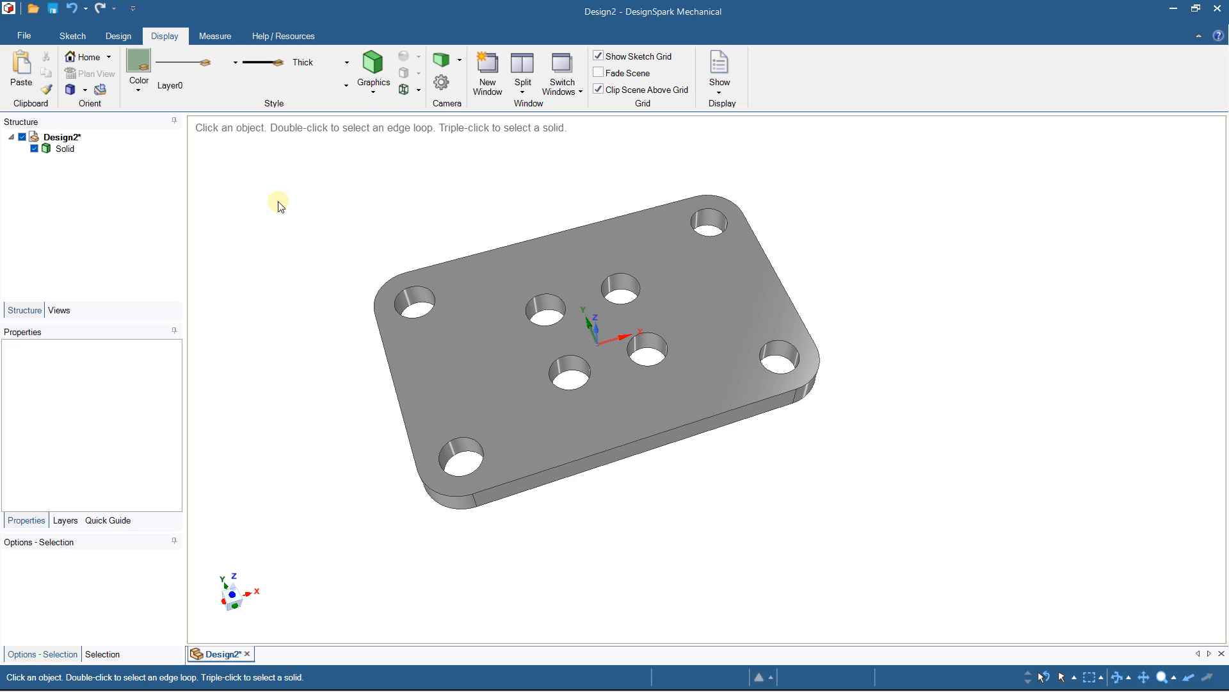
pyautogui.keyDown('shift'); pyautogui.moveTo(278, 204); pyautogui.dragTo(280, 232, button='middle'); pyautogui.keyUp('shift')
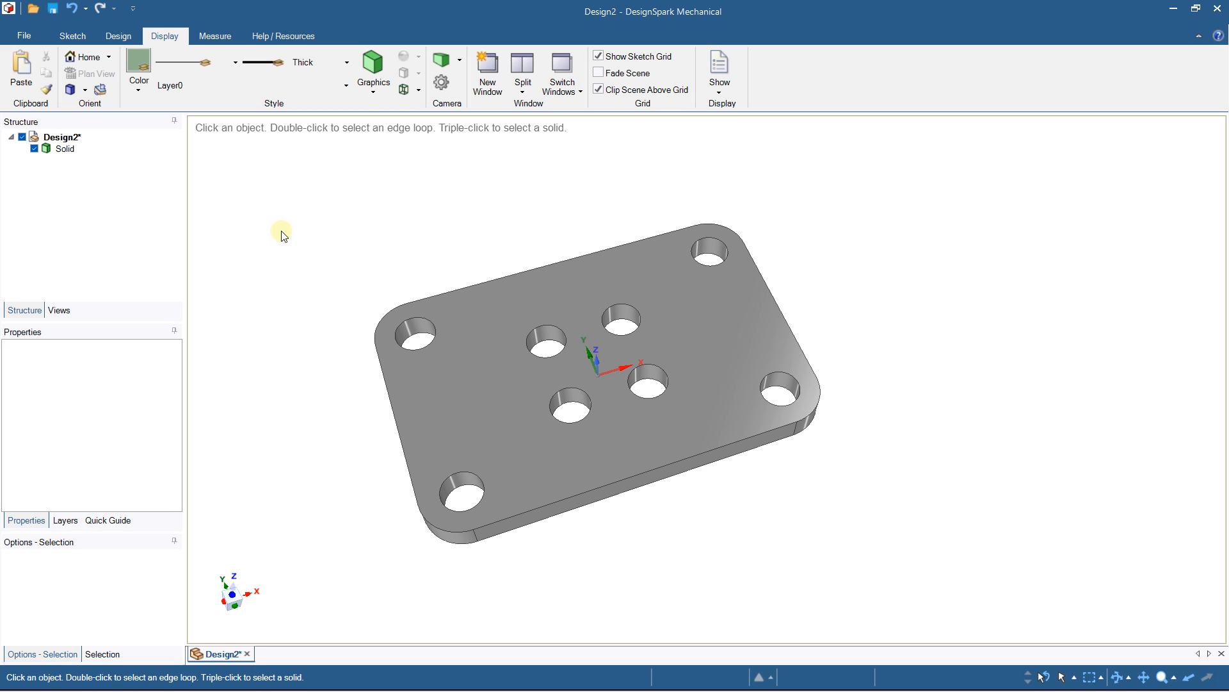